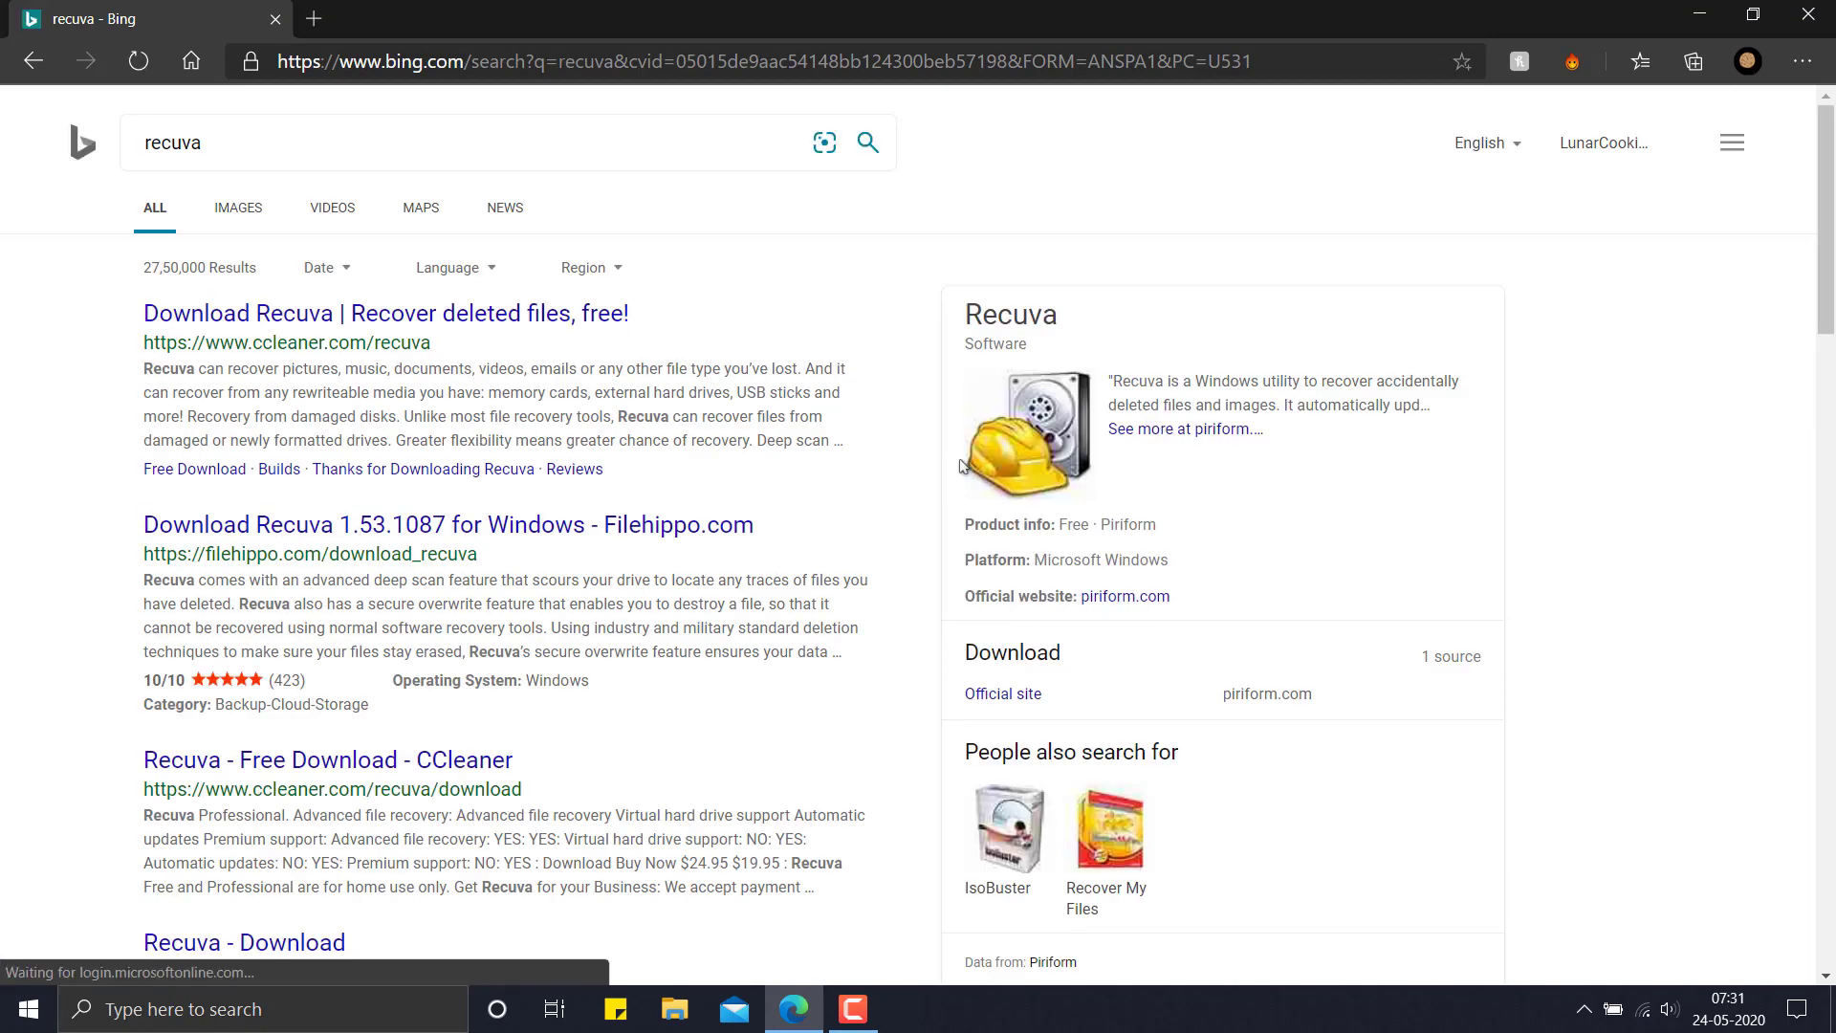
# Open the ccleaner.com Recuva page from the search results and go to its free version download.
pyautogui.moveTo(1124, 379); pyautogui.dragTo(1271, 380)
pyautogui.click(1288, 380)
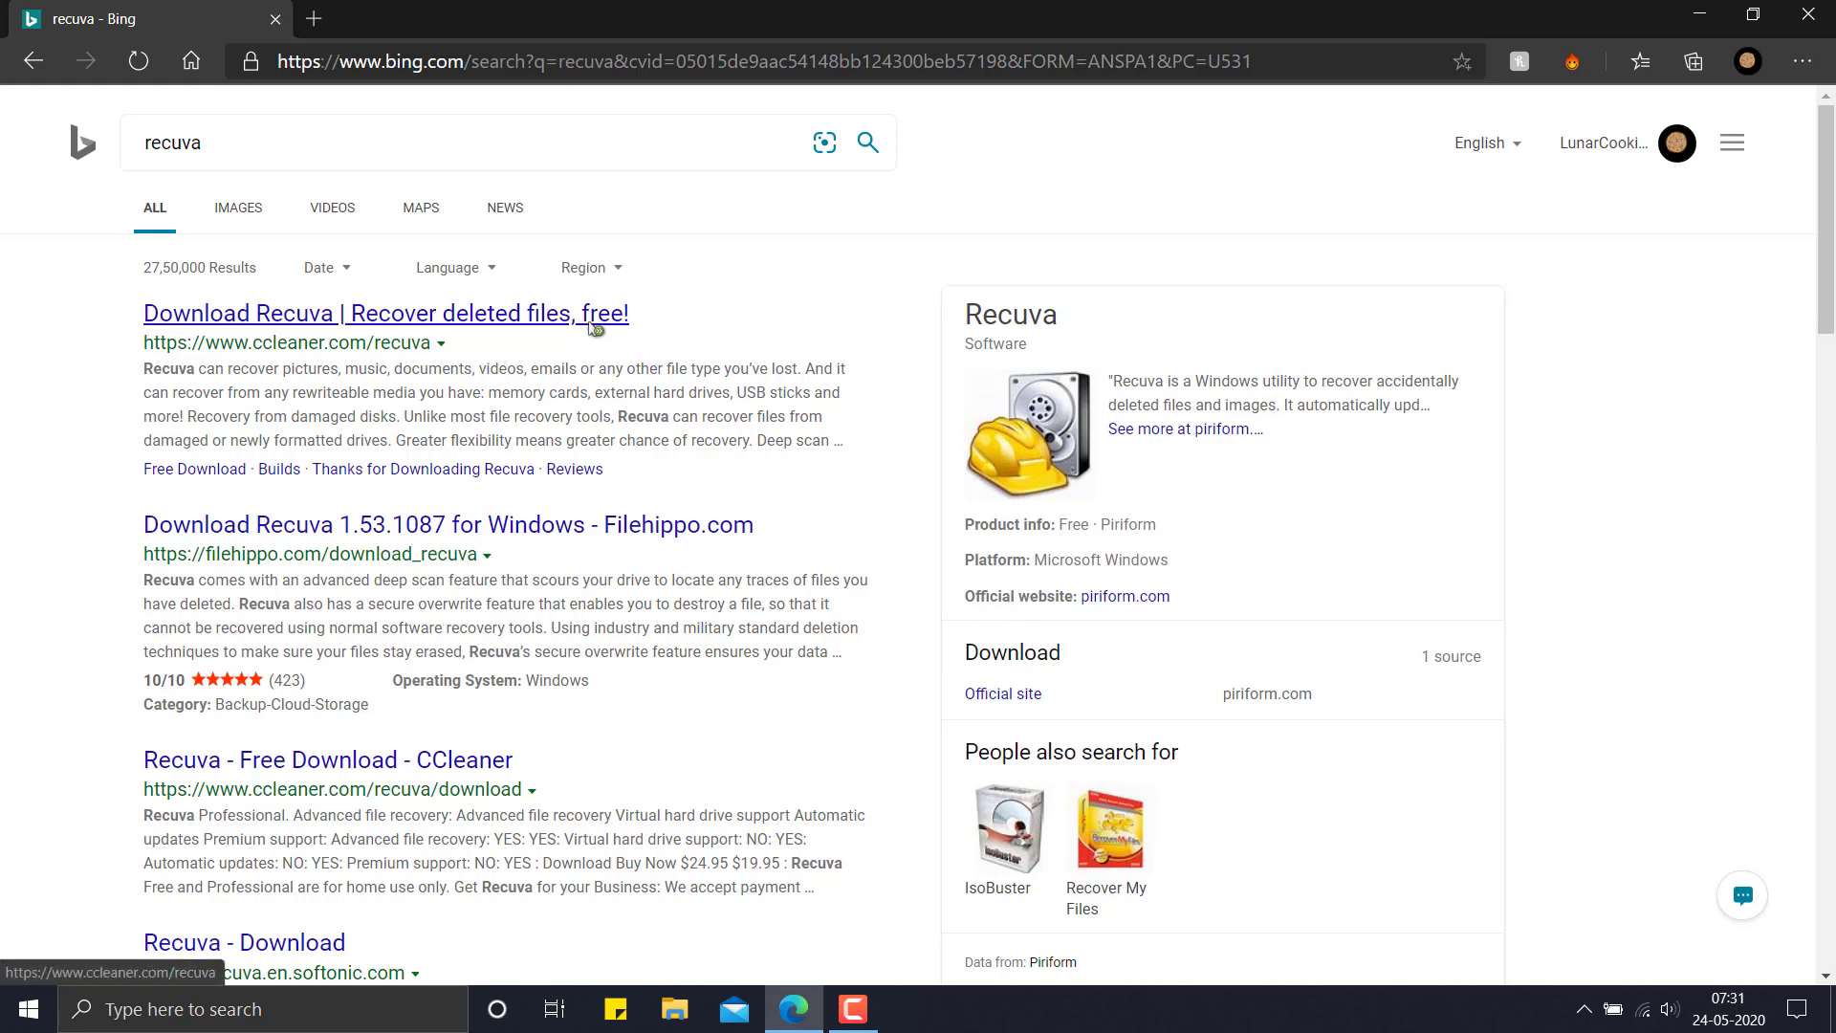
pyautogui.click(451, 320)
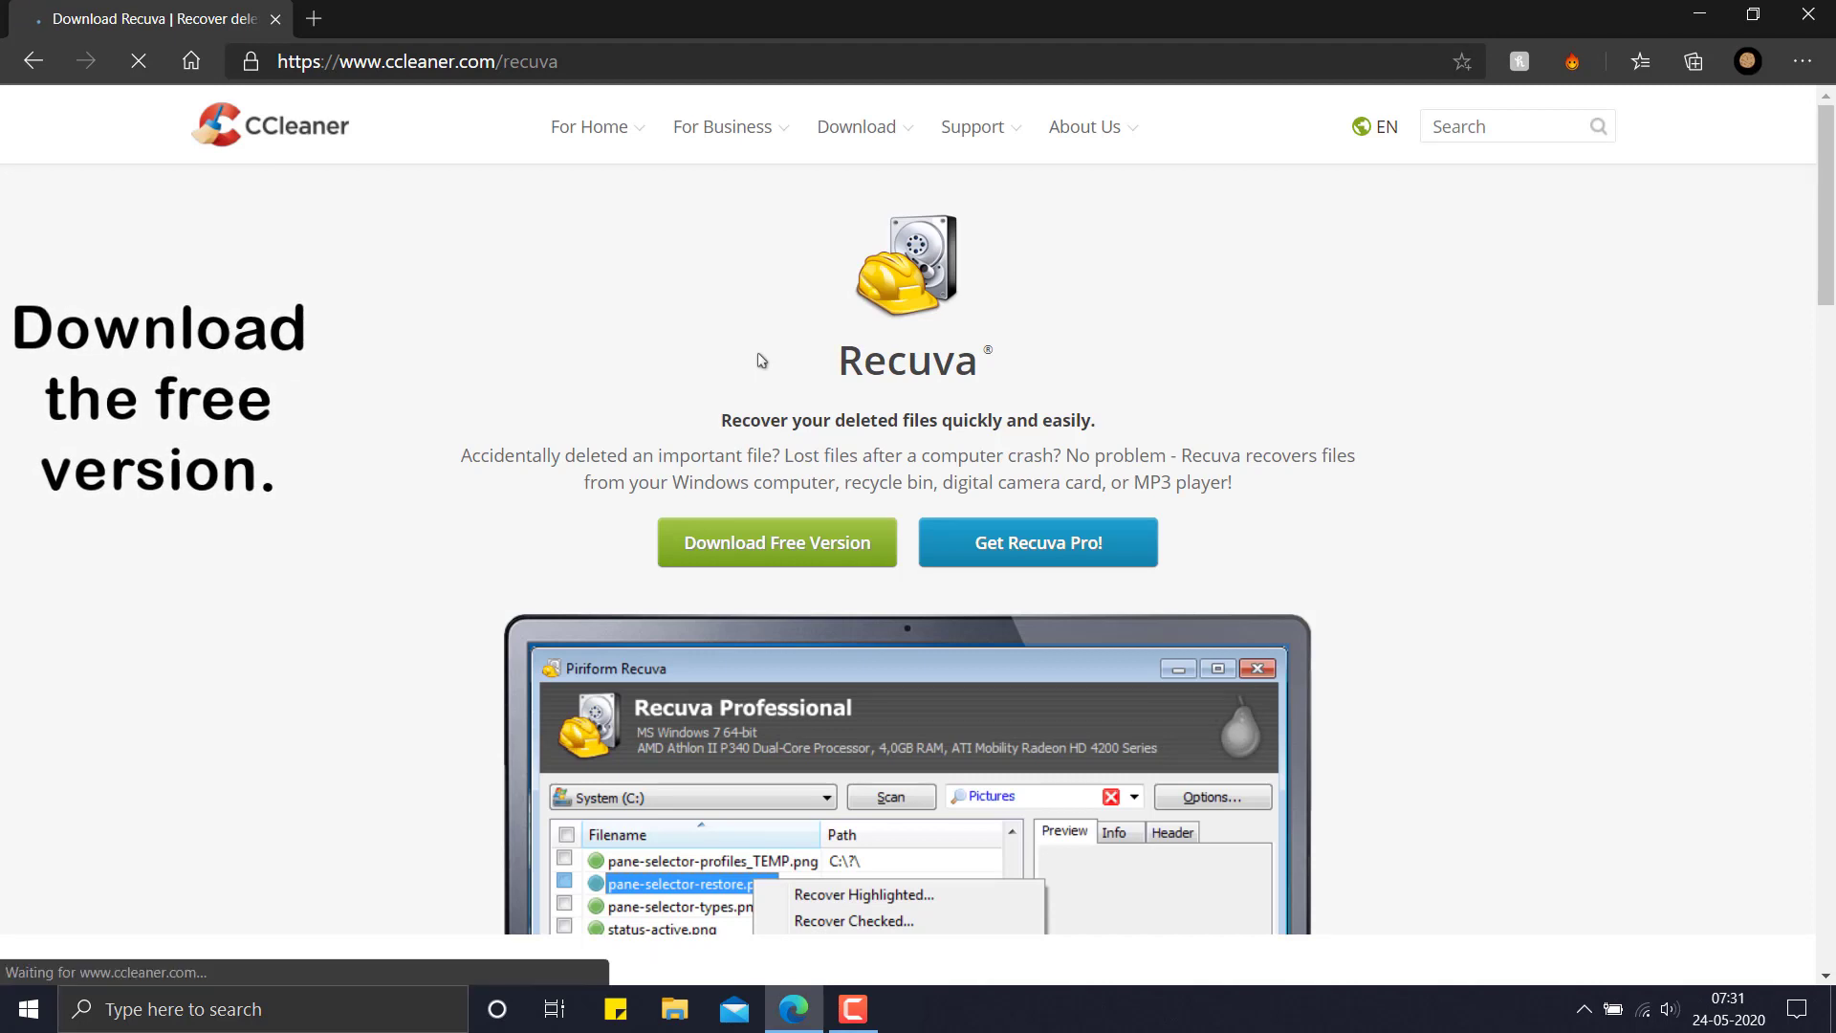
pyautogui.click(711, 559)
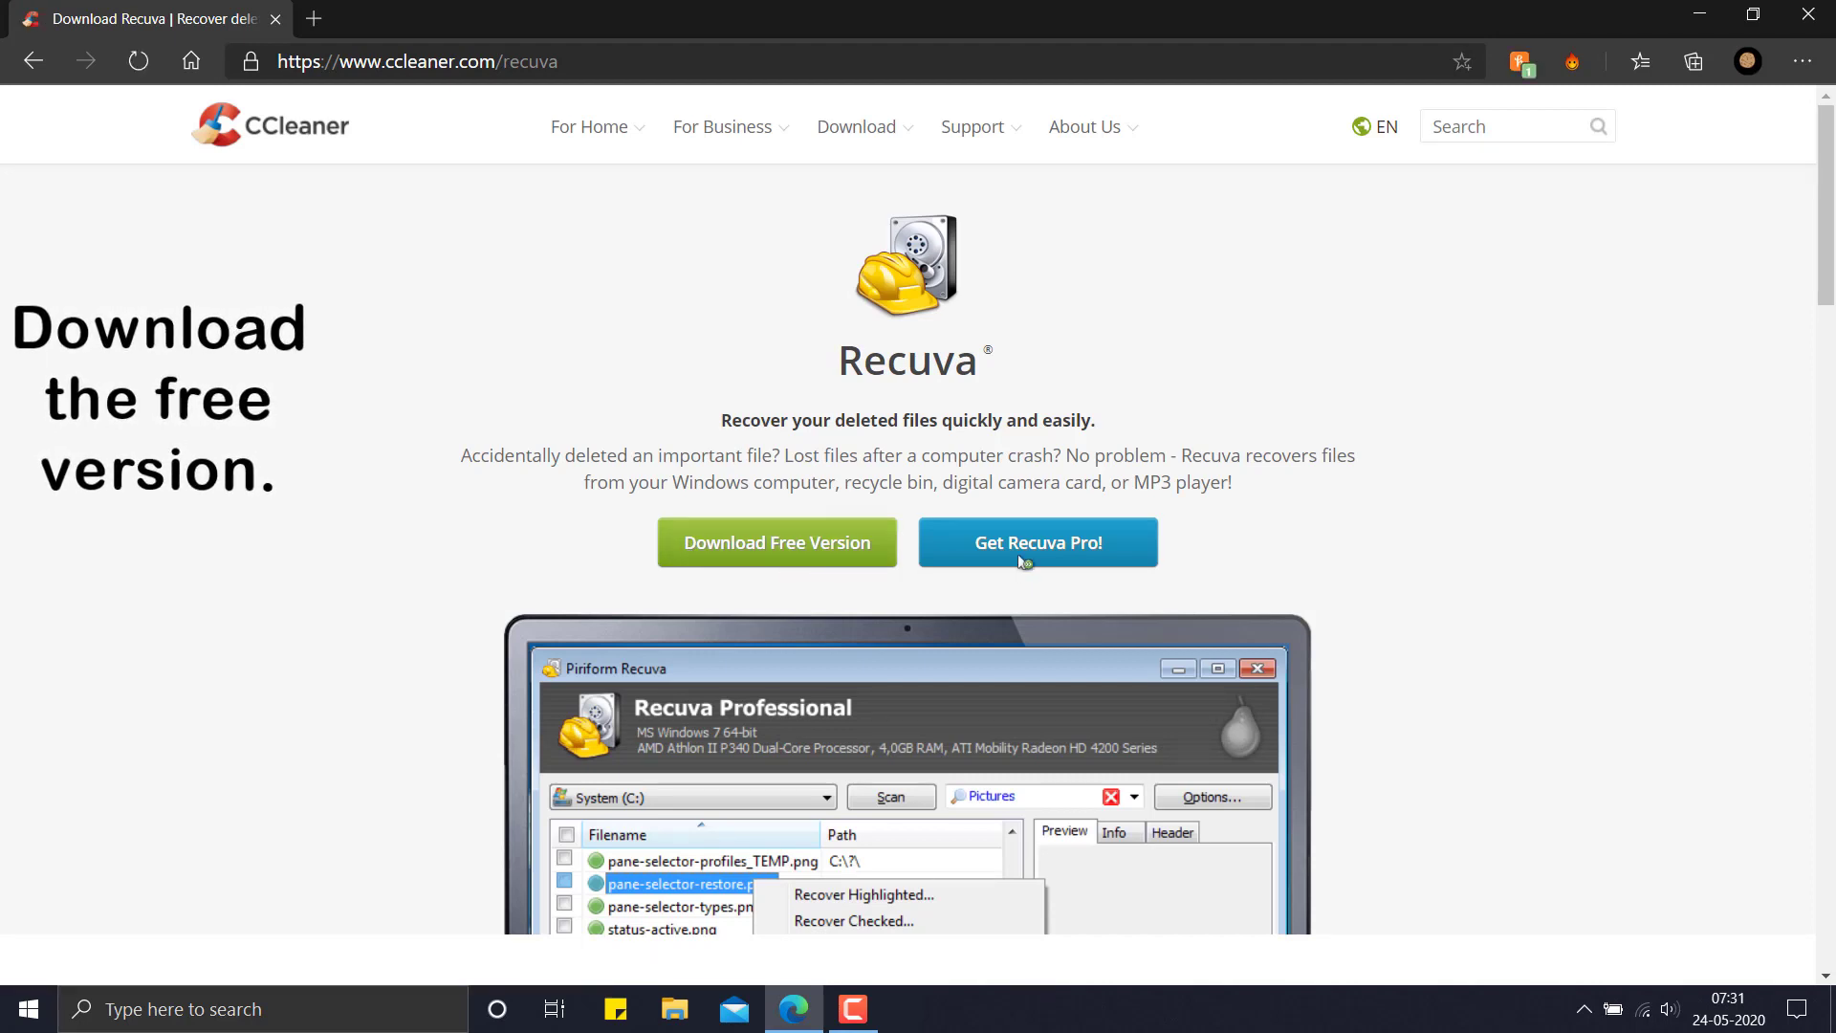
pyautogui.click(828, 565)
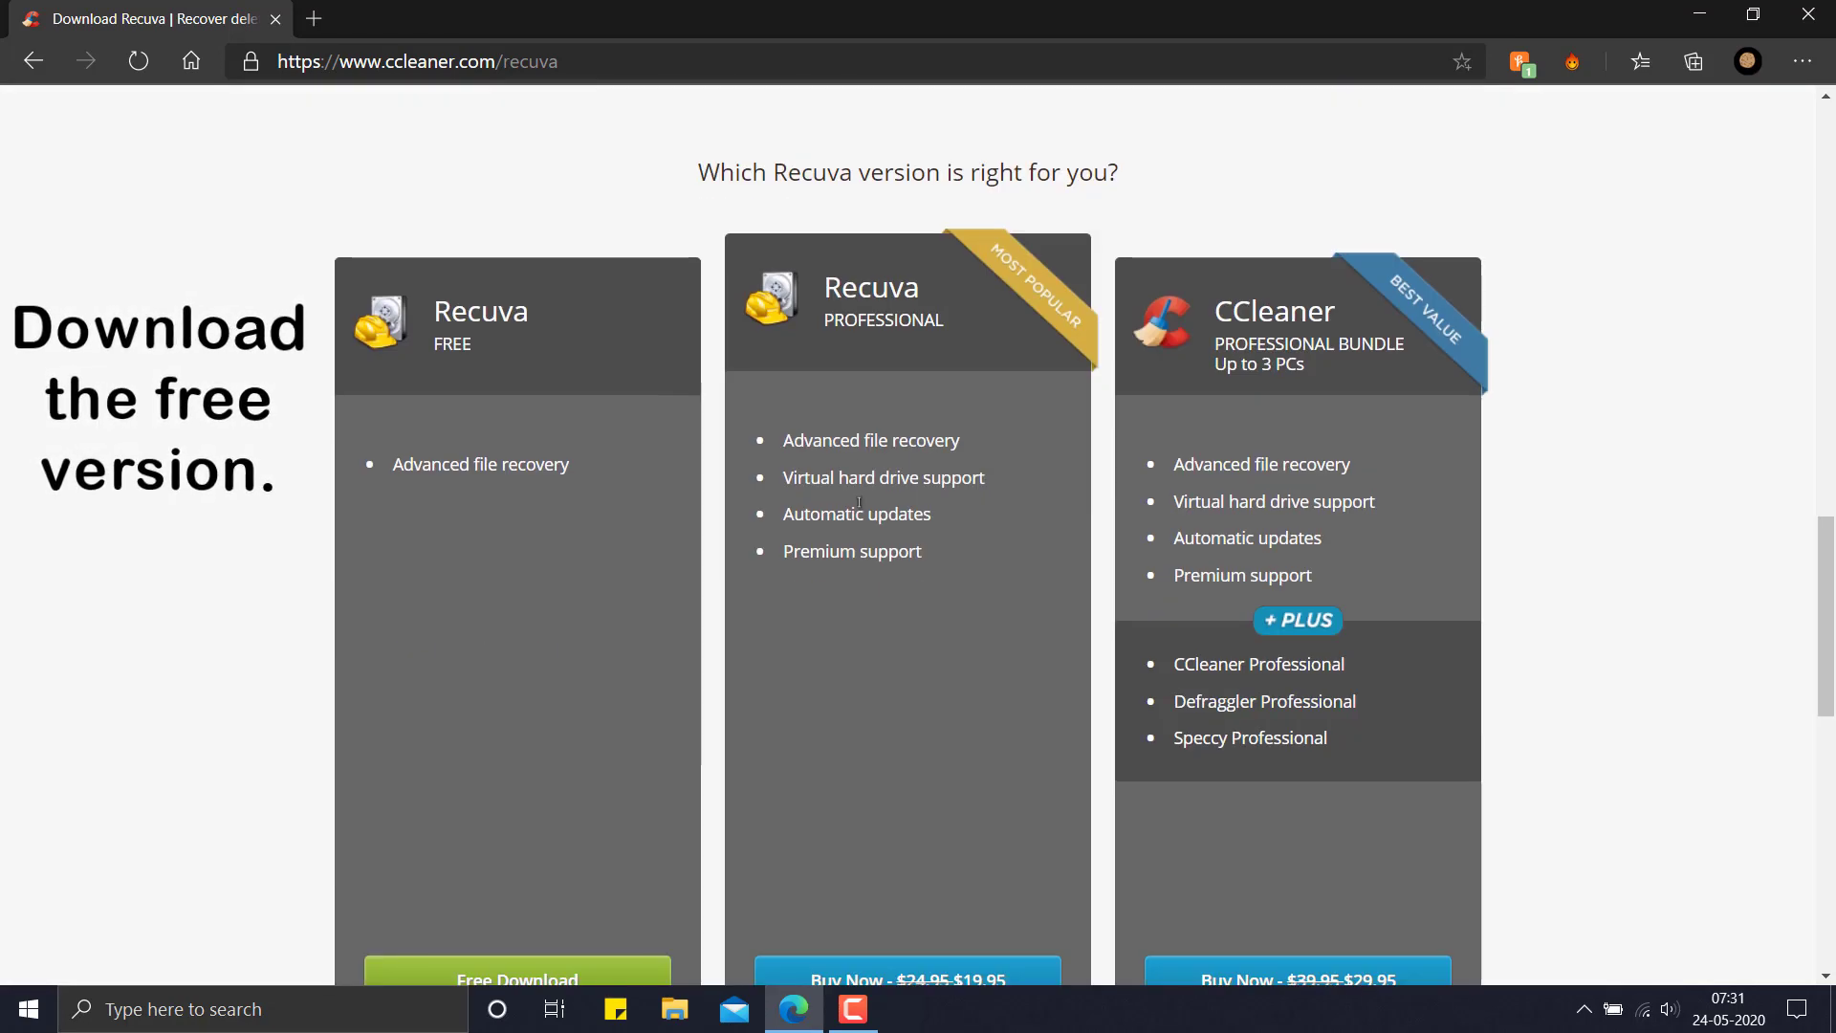
# Compare the feature lists of the Recuva Free and Recuva Professional editions.
pyautogui.scroll(-4, 858, 505)
pyautogui.scroll(4, 858, 505)
pyautogui.scroll(-1, 582, 439)
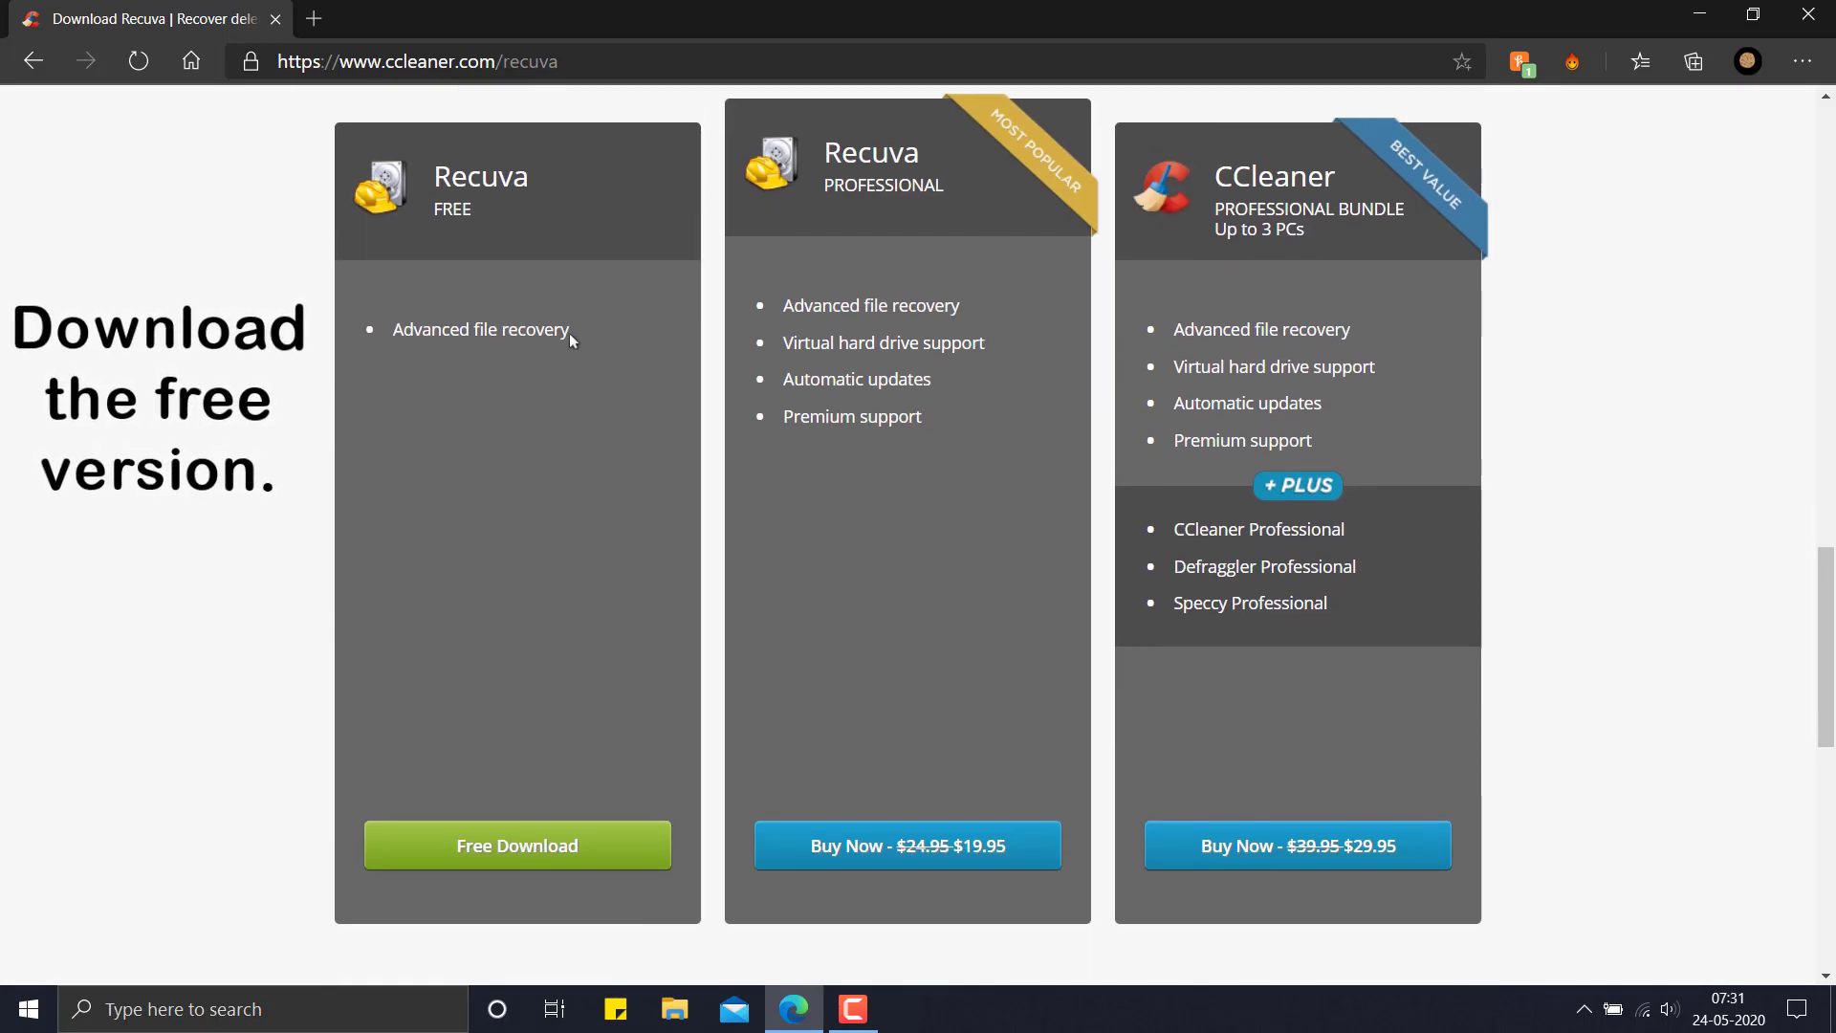
pyautogui.moveTo(570, 333); pyautogui.dragTo(390, 330)
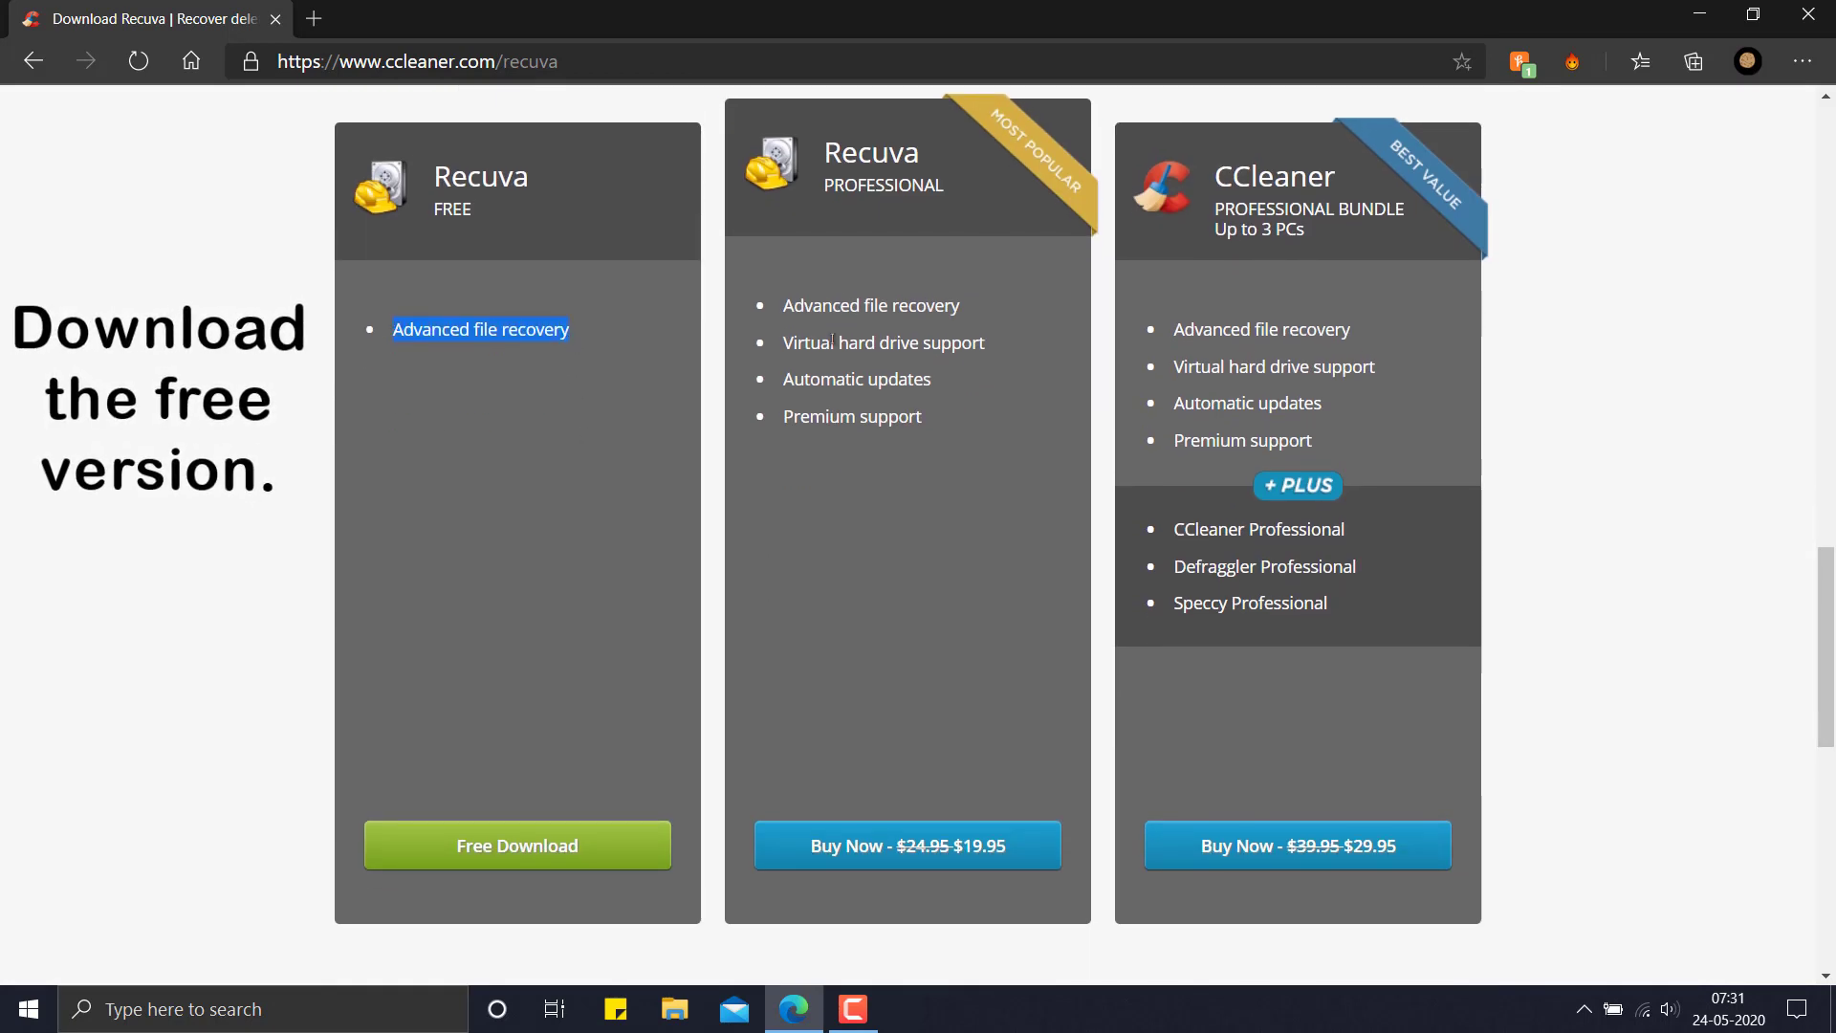
pyautogui.moveTo(782, 342)
pyautogui.mouseDown()
pyautogui.moveTo(985, 345)
pyautogui.moveTo(781, 379)
pyautogui.mouseUp()
pyautogui.click(744, 439)
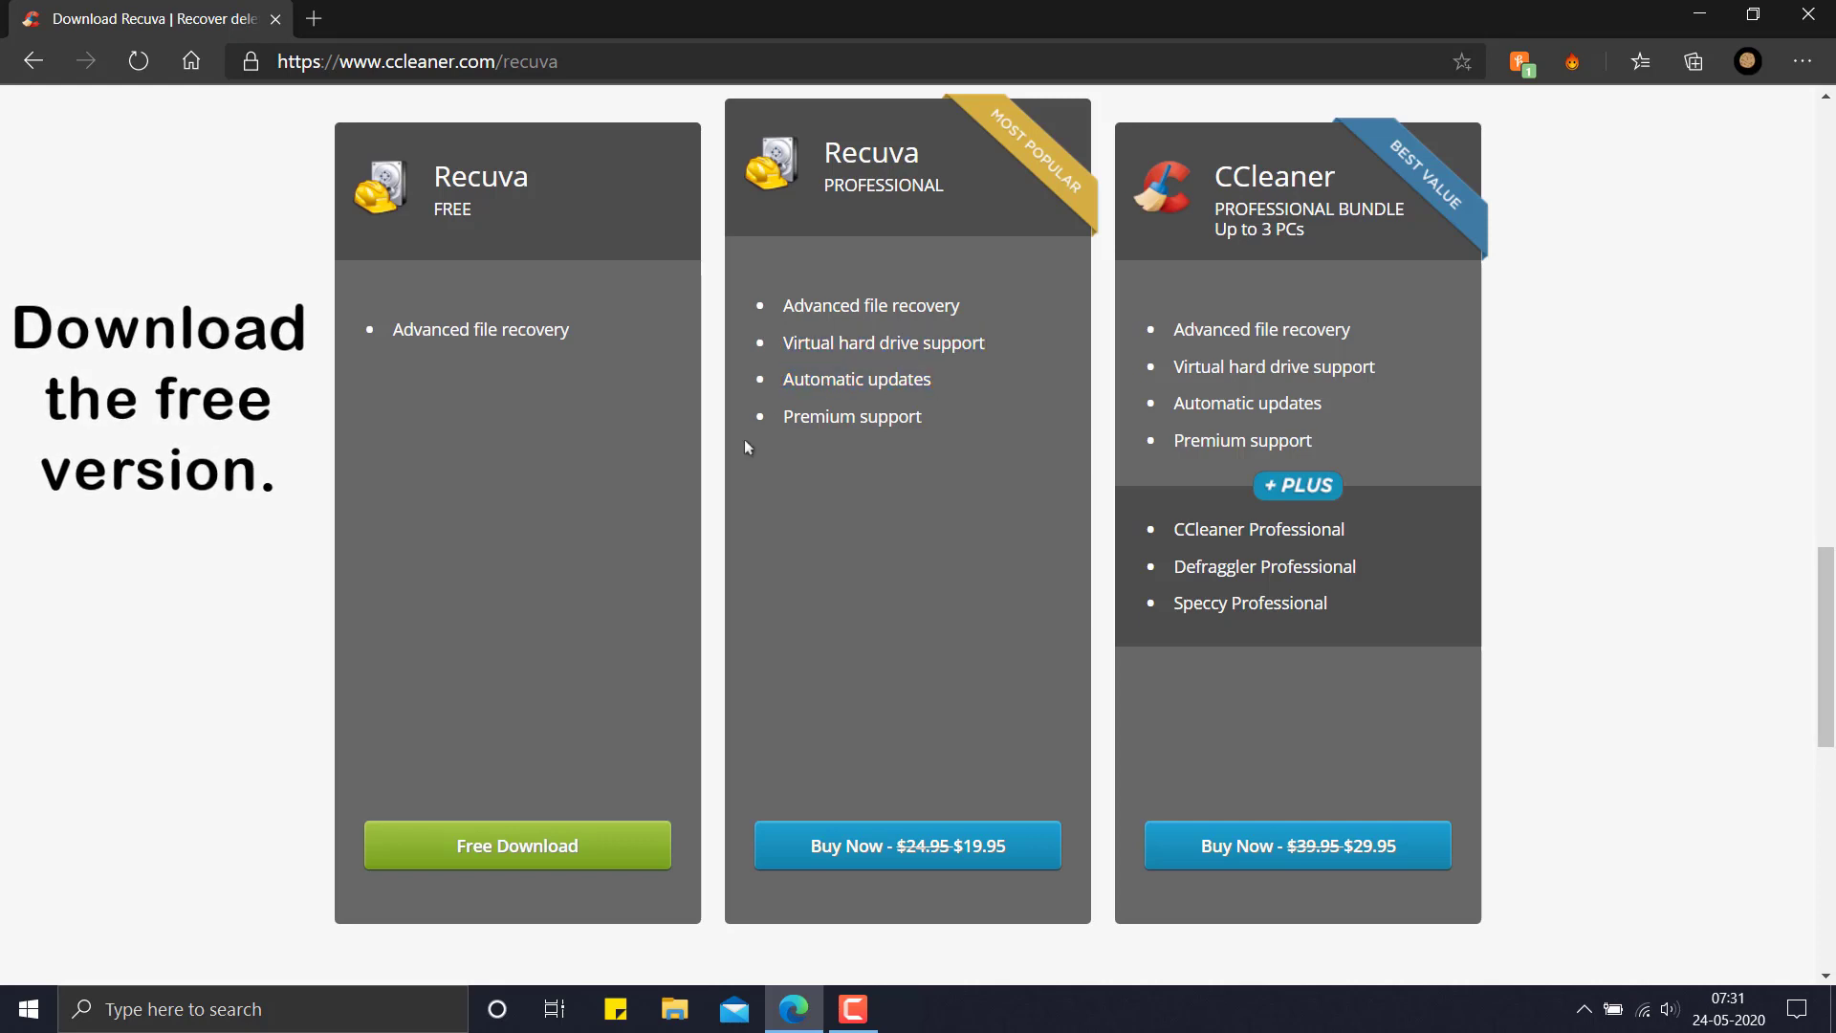
# Request the free Recuva download, then cancel saving the installer and close the browser.
pyautogui.click(629, 846)
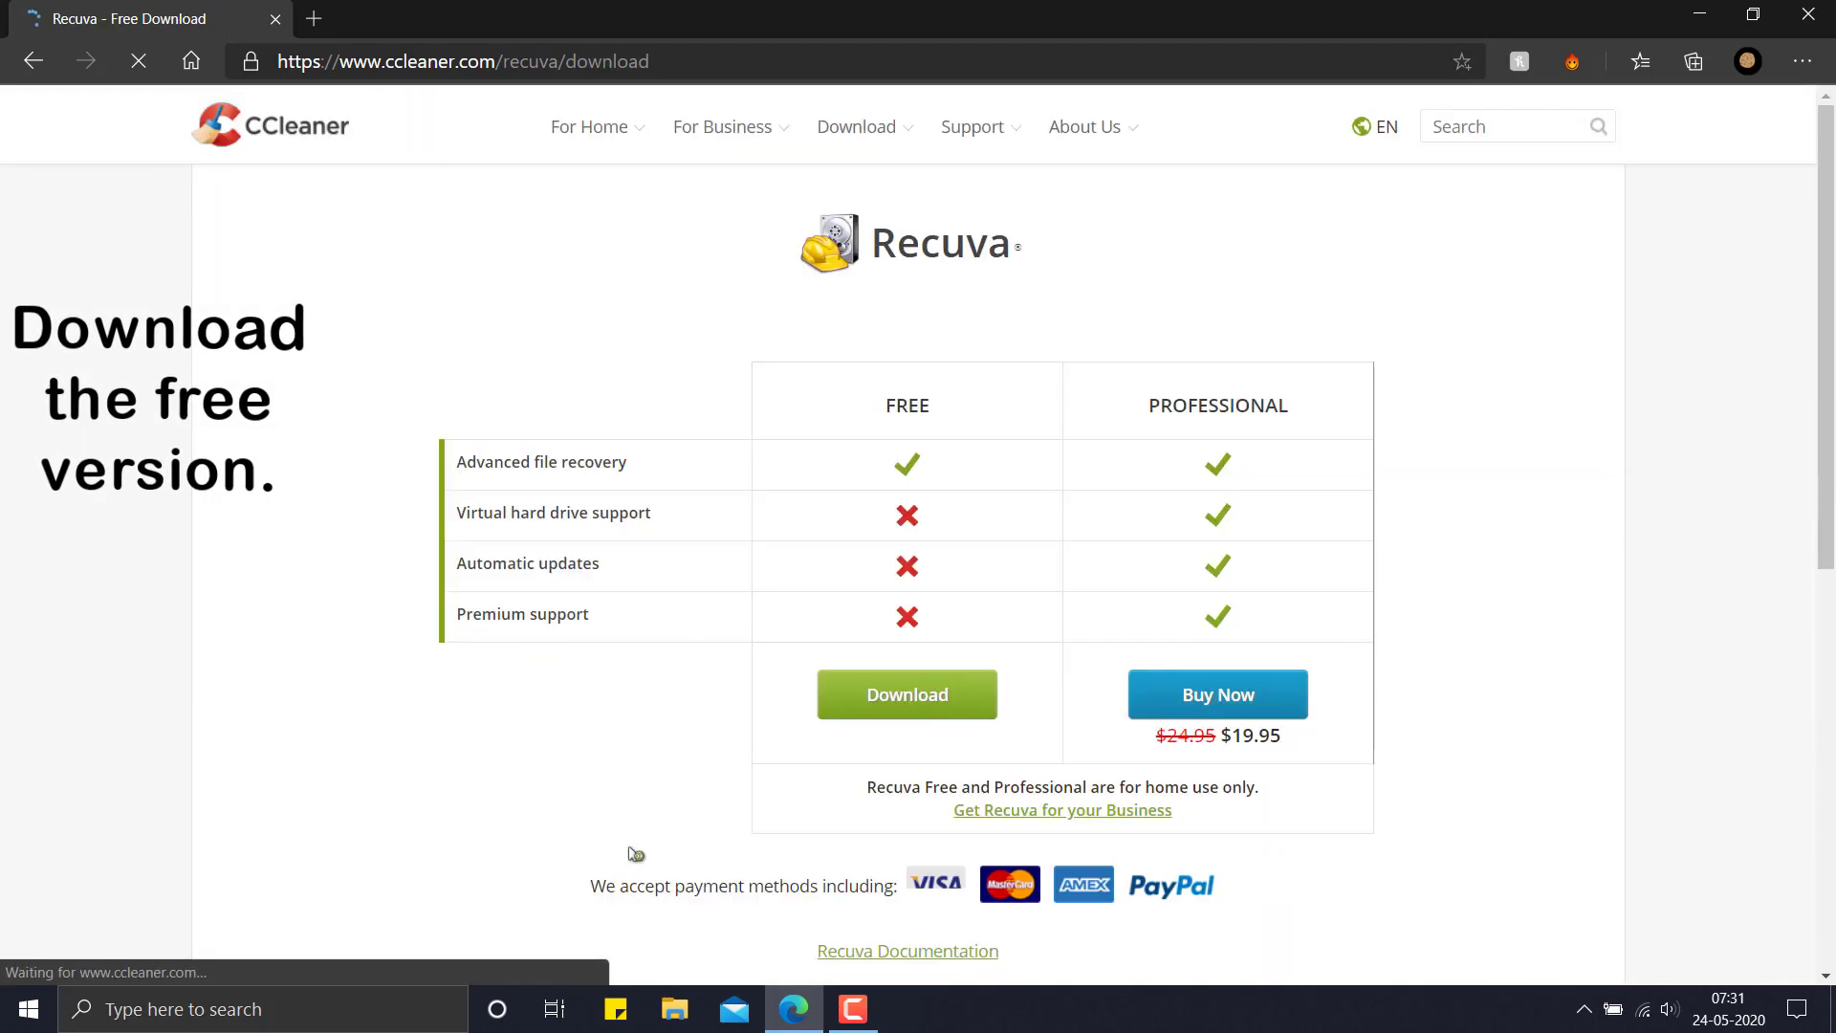
pyautogui.click(973, 716)
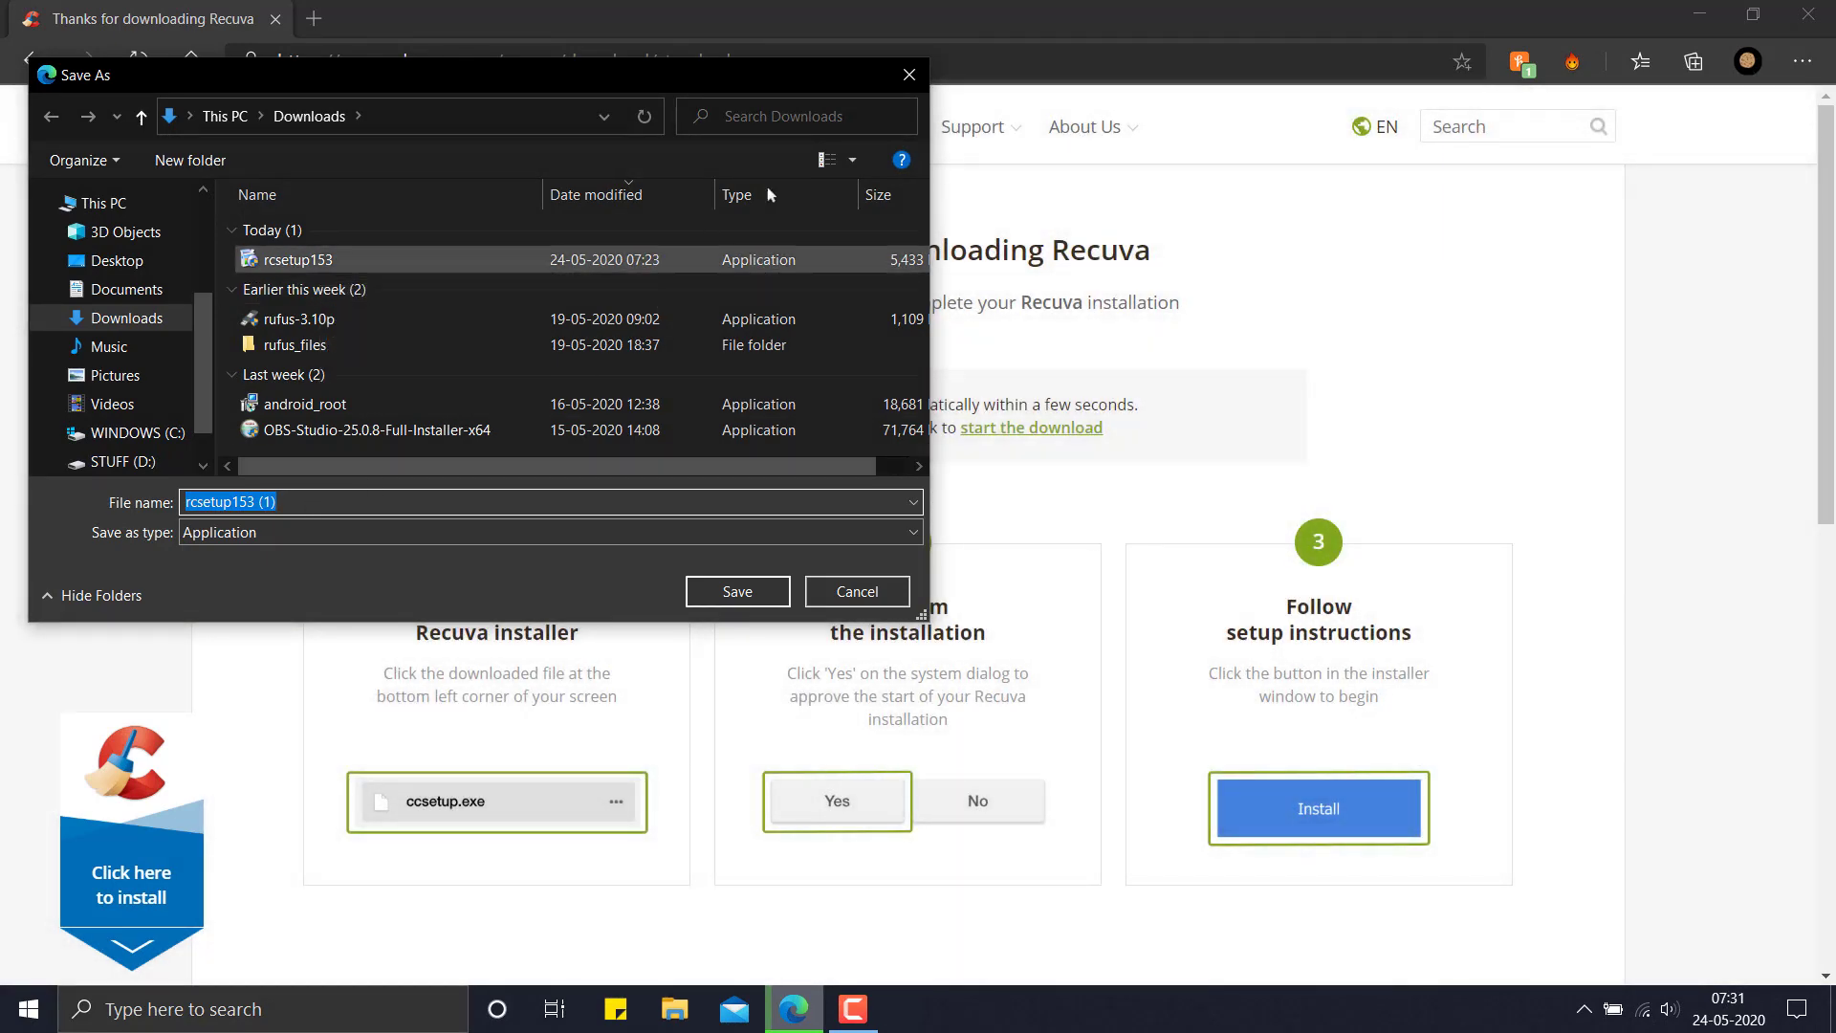
pyautogui.click(908, 76)
pyautogui.moveTo(860, 134)
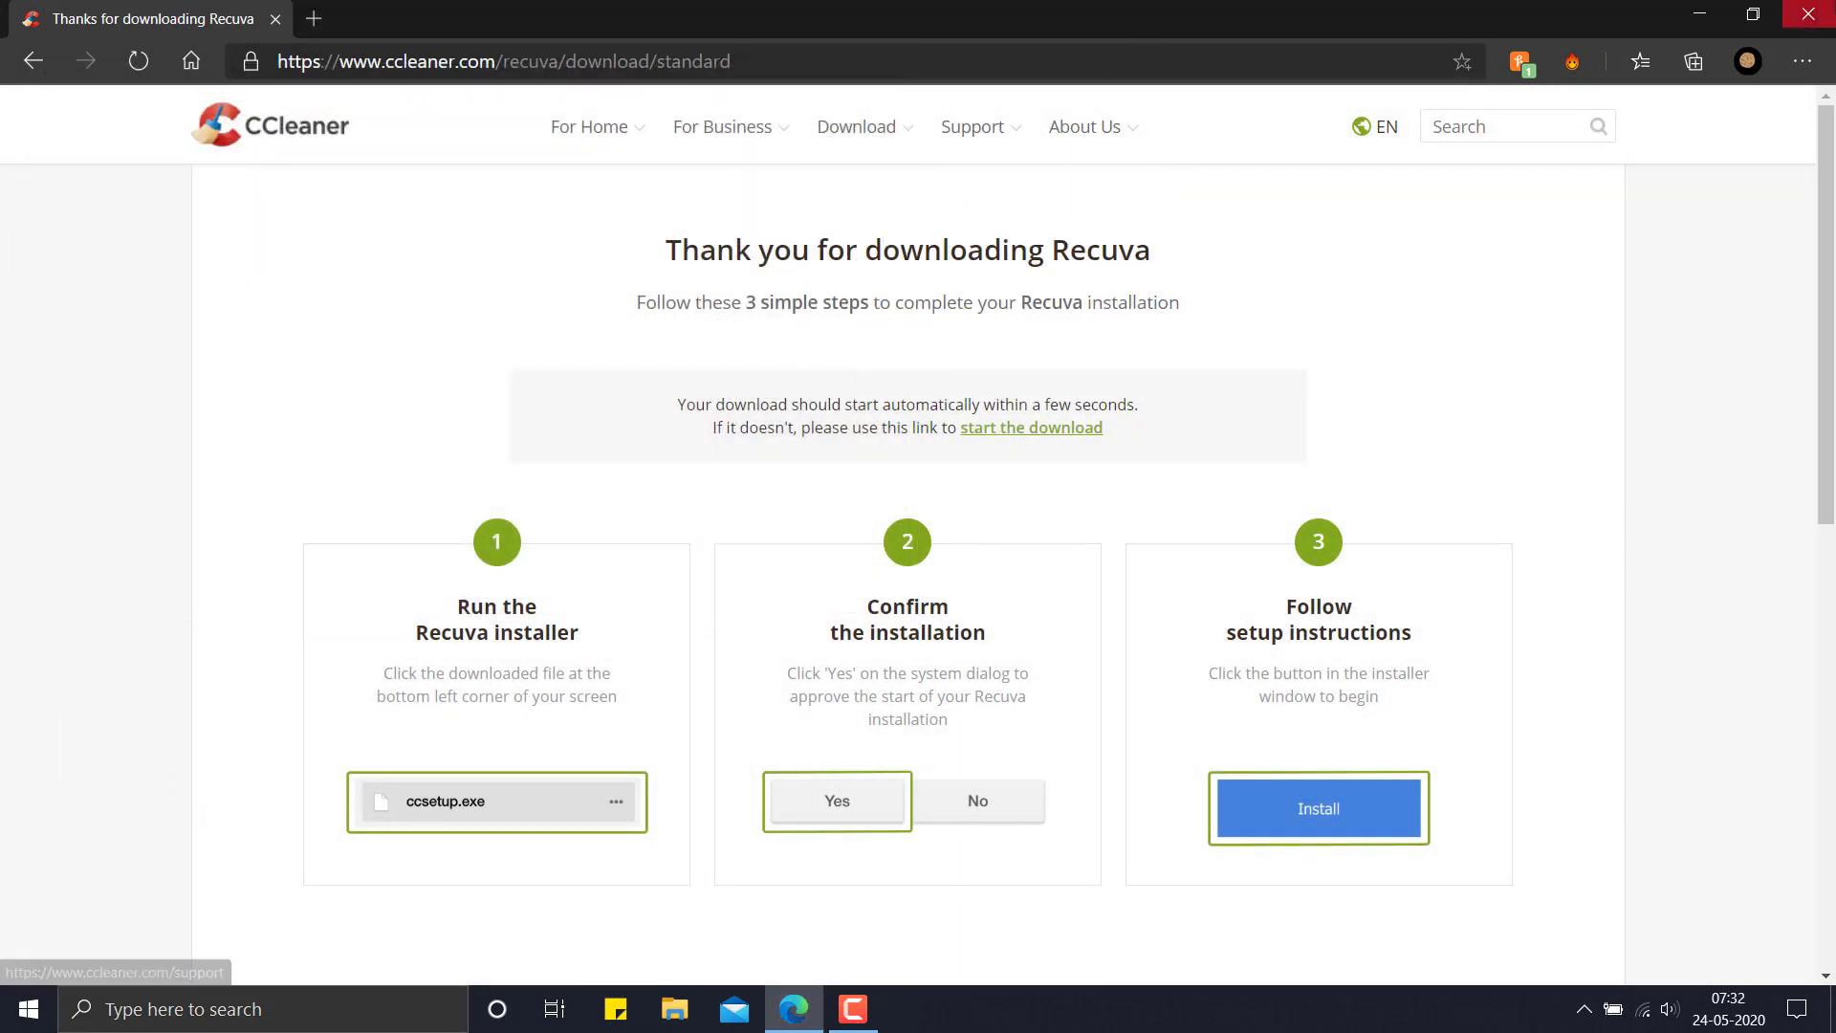
pyautogui.click(1807, 13)
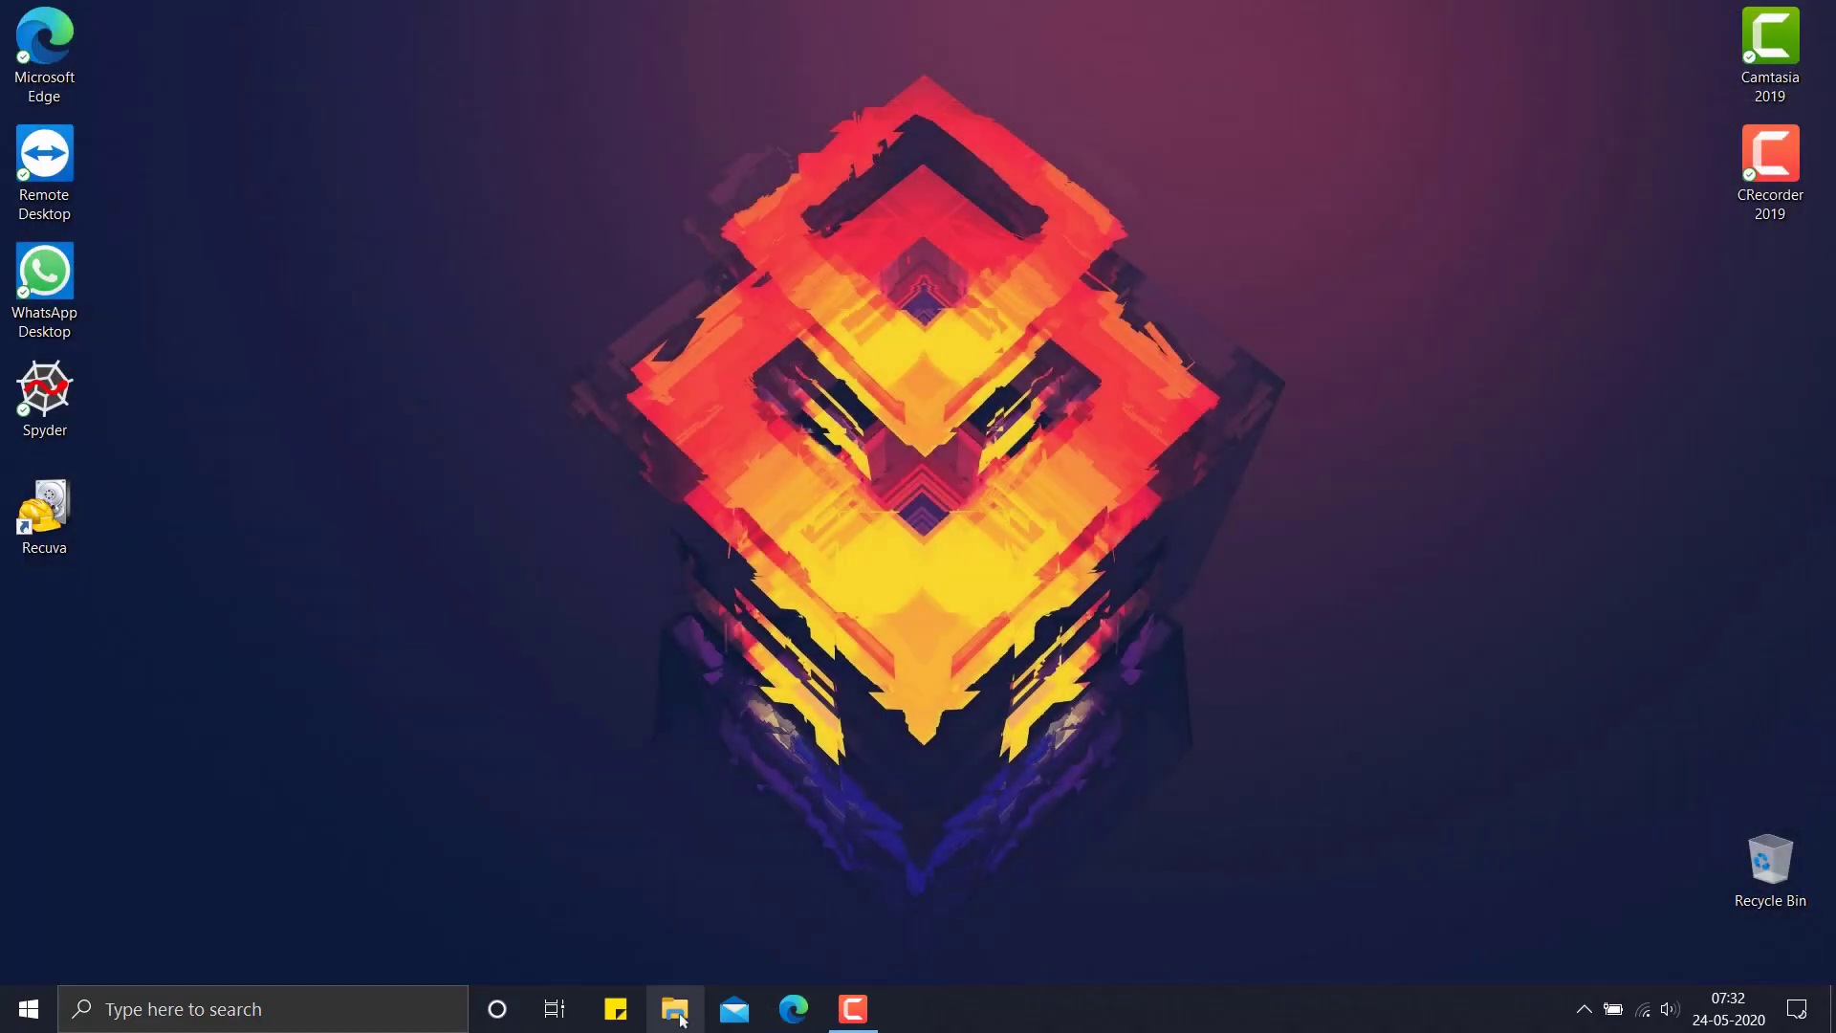
# Run the rcsetup153 installer from the Downloads folder as administrator.
pyautogui.click(679, 1012)
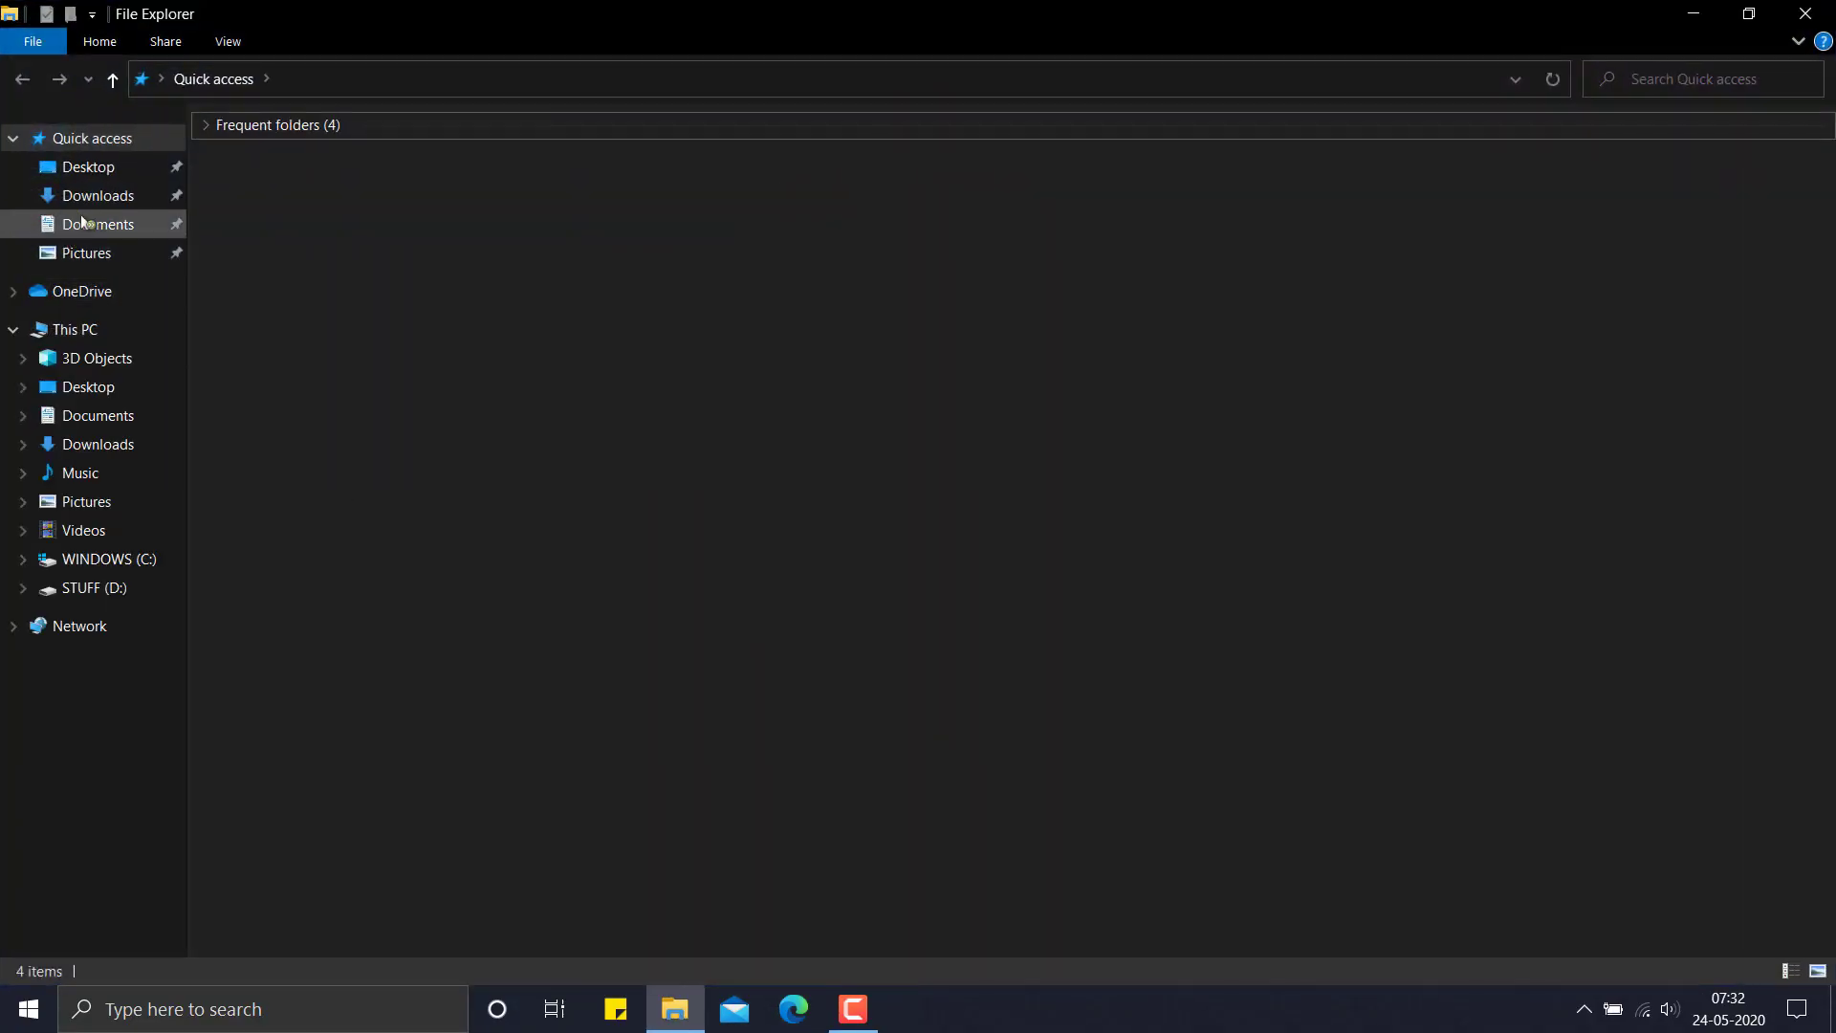
pyautogui.click(100, 198)
pyautogui.click(266, 186)
pyautogui.rightClick(266, 186)
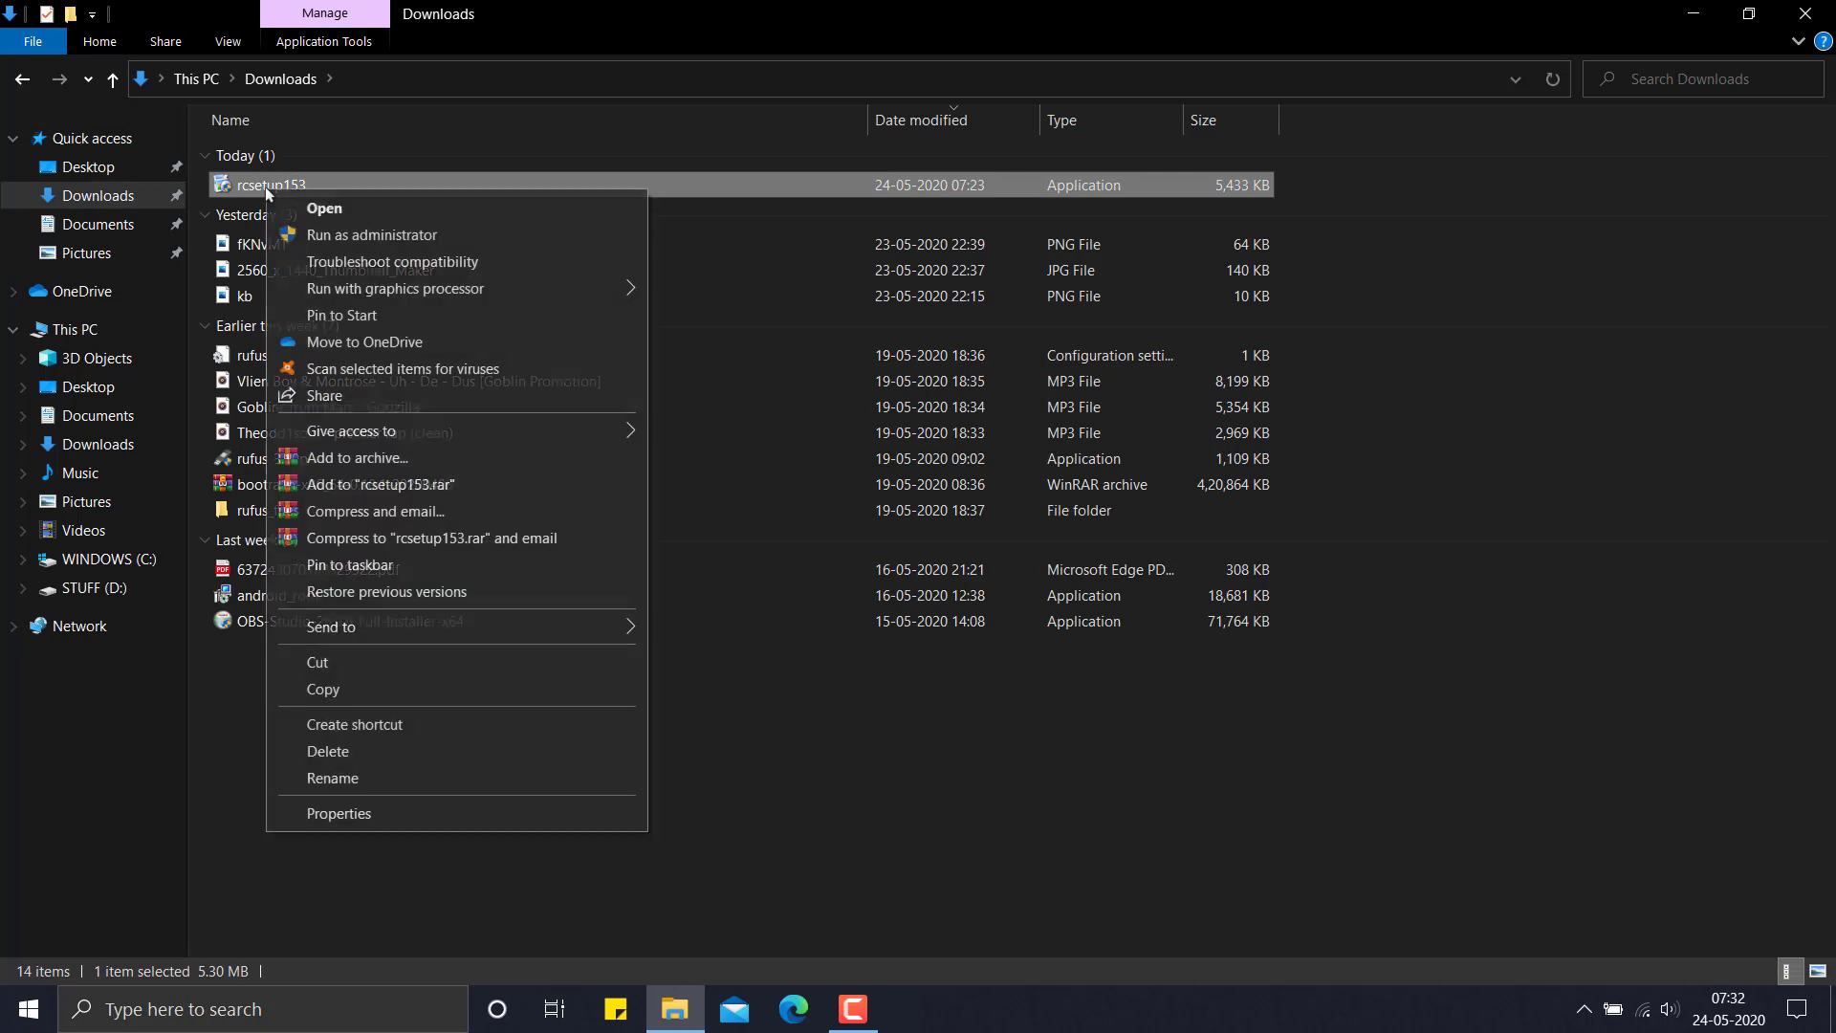
pyautogui.click(342, 235)
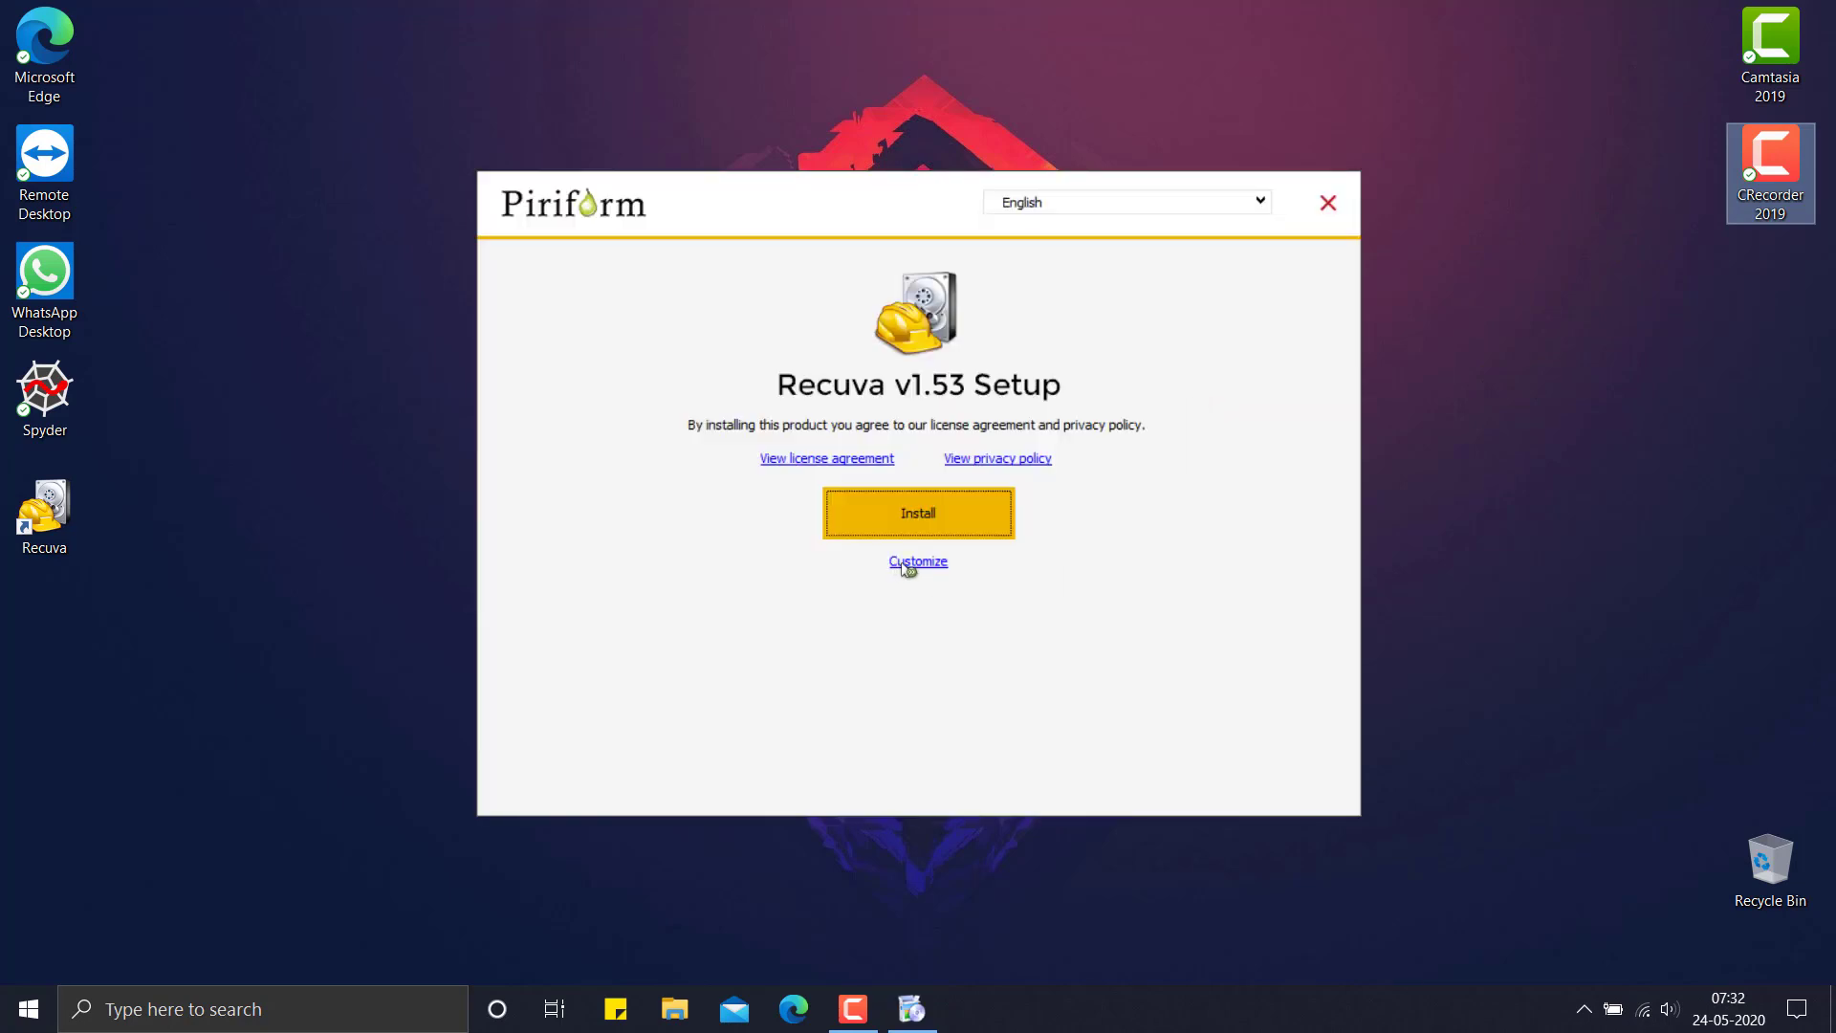
# Display the customizable install options in the Recuva v1.53 setup and quit without installing.
pyautogui.click(943, 567)
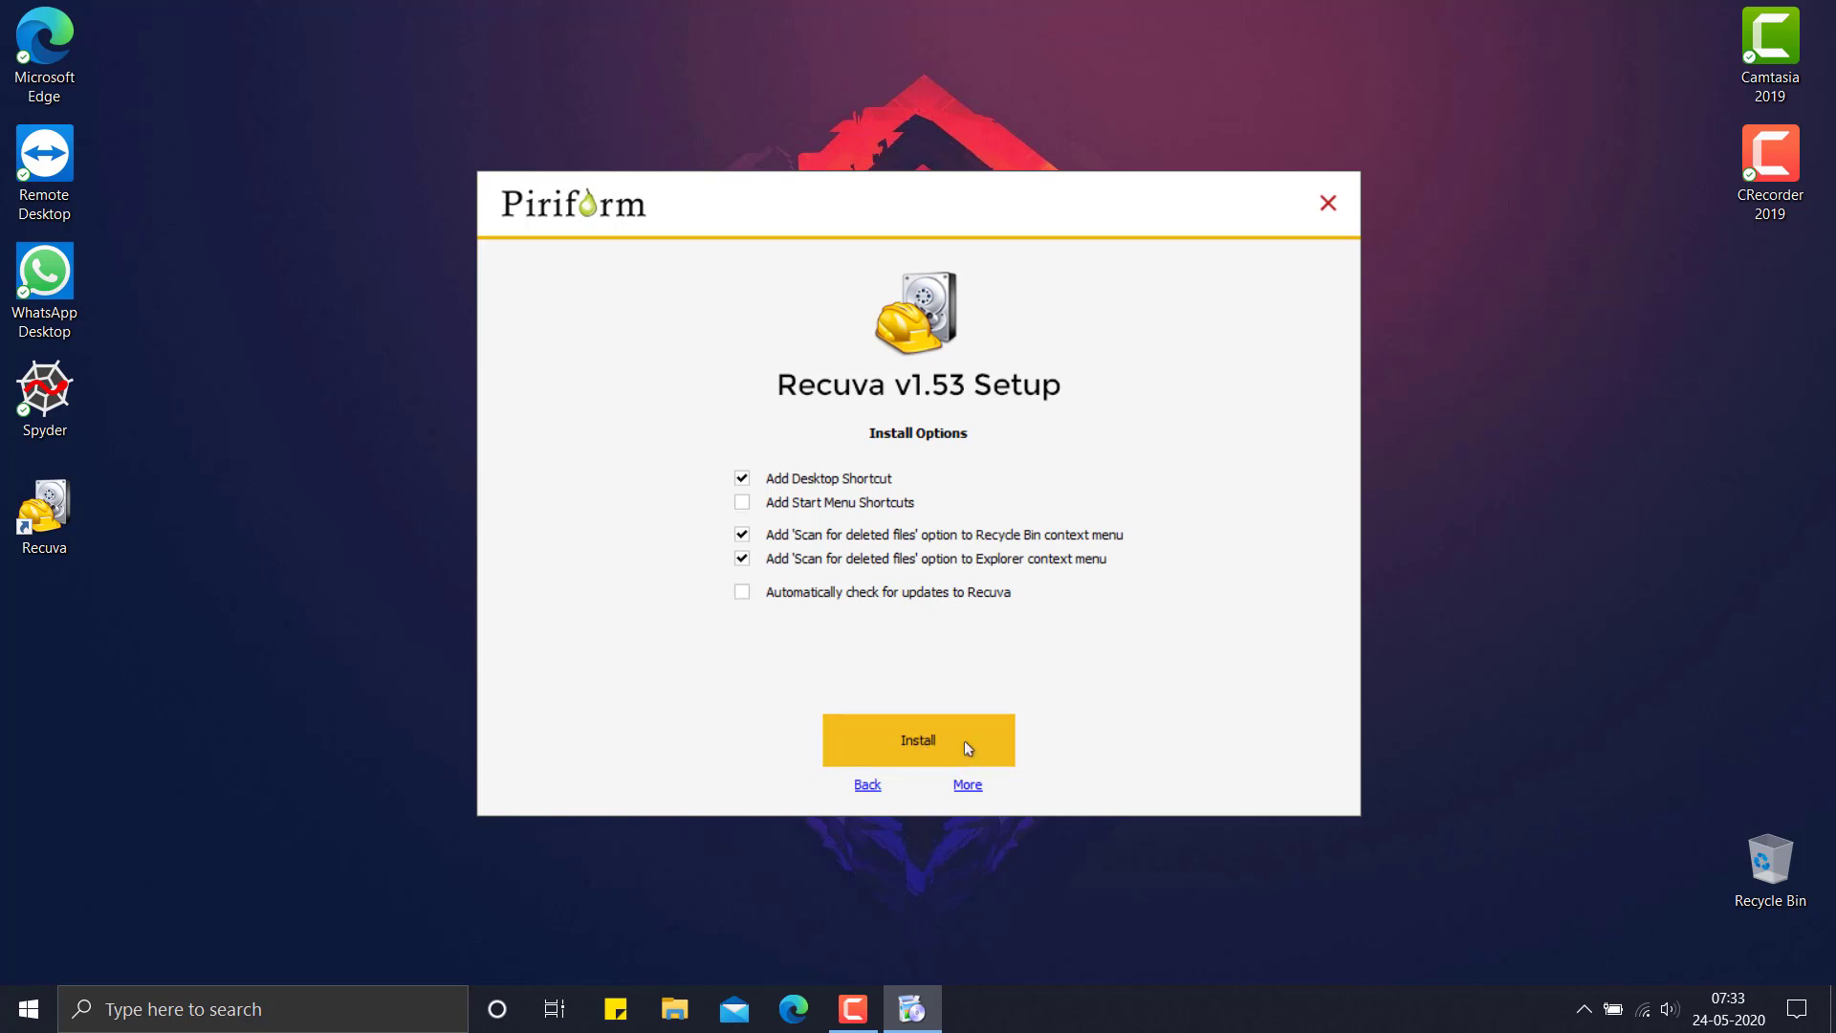
pyautogui.moveTo(44, 511)
pyautogui.mouseDown()
pyautogui.moveTo(319, 517)
pyautogui.moveTo(73, 494)
pyautogui.mouseUp()
pyautogui.click(375, 456)
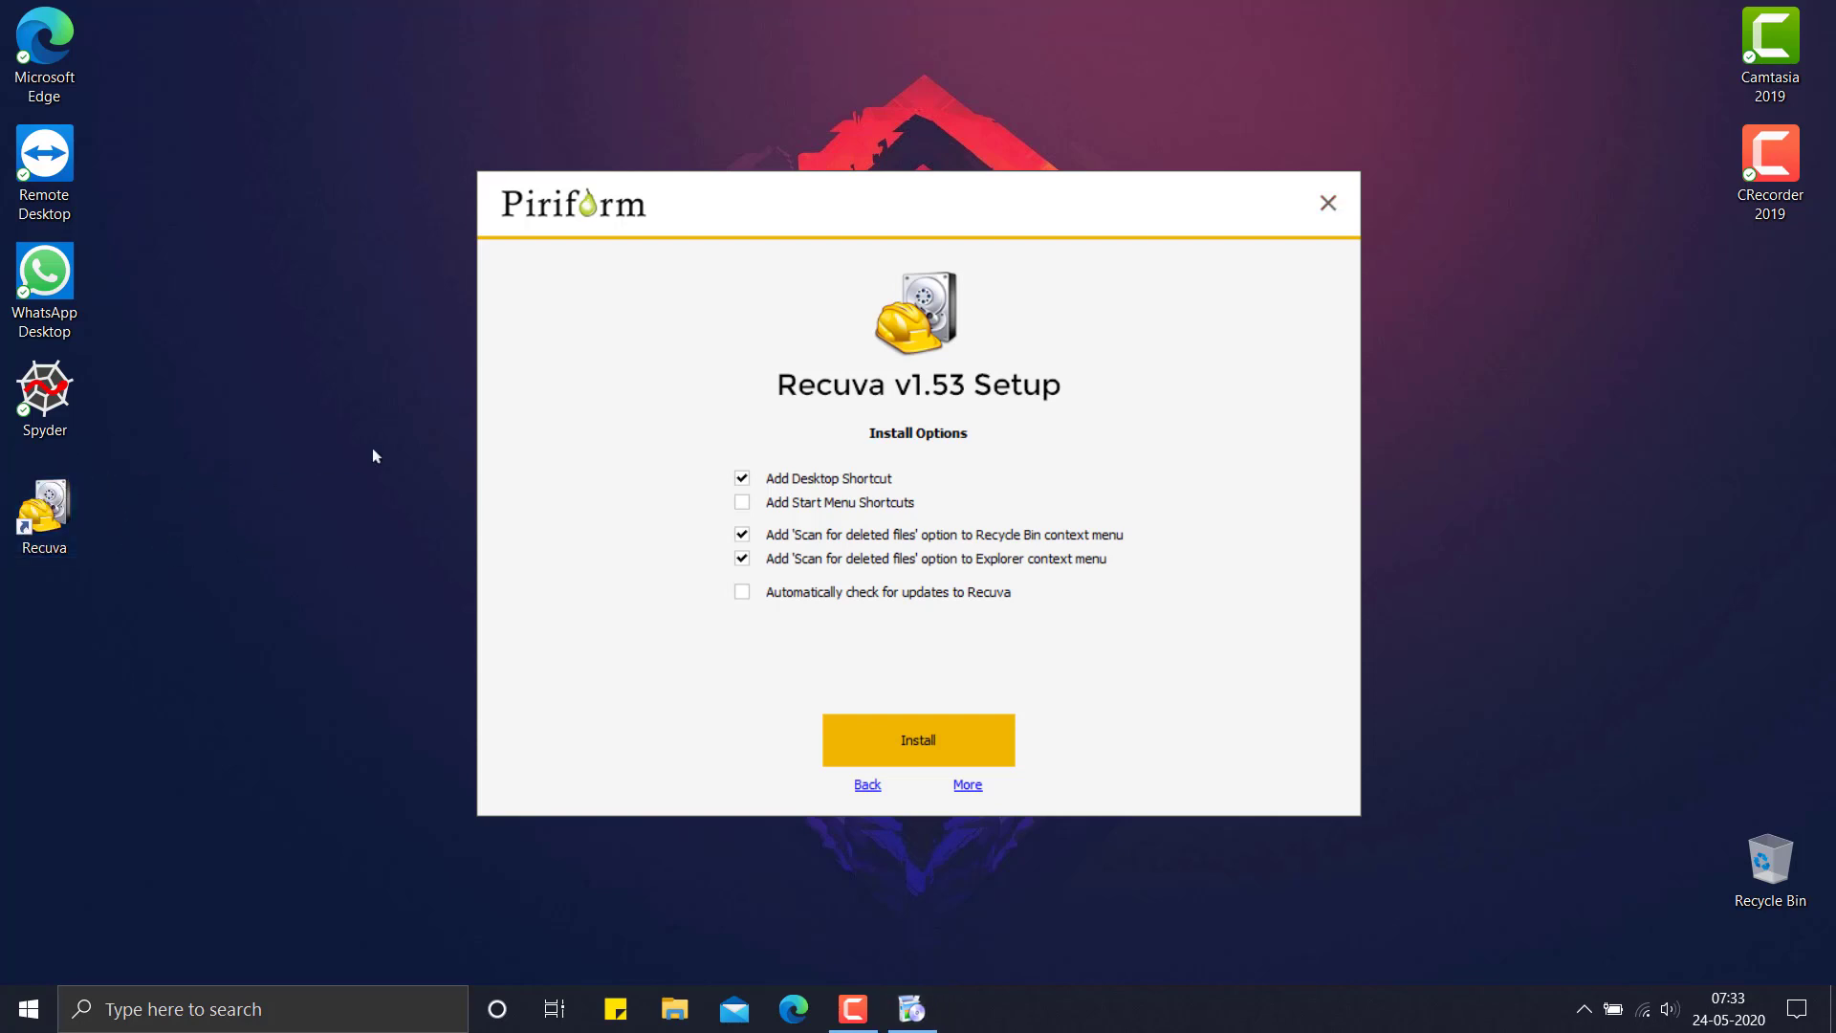
pyautogui.click(1328, 204)
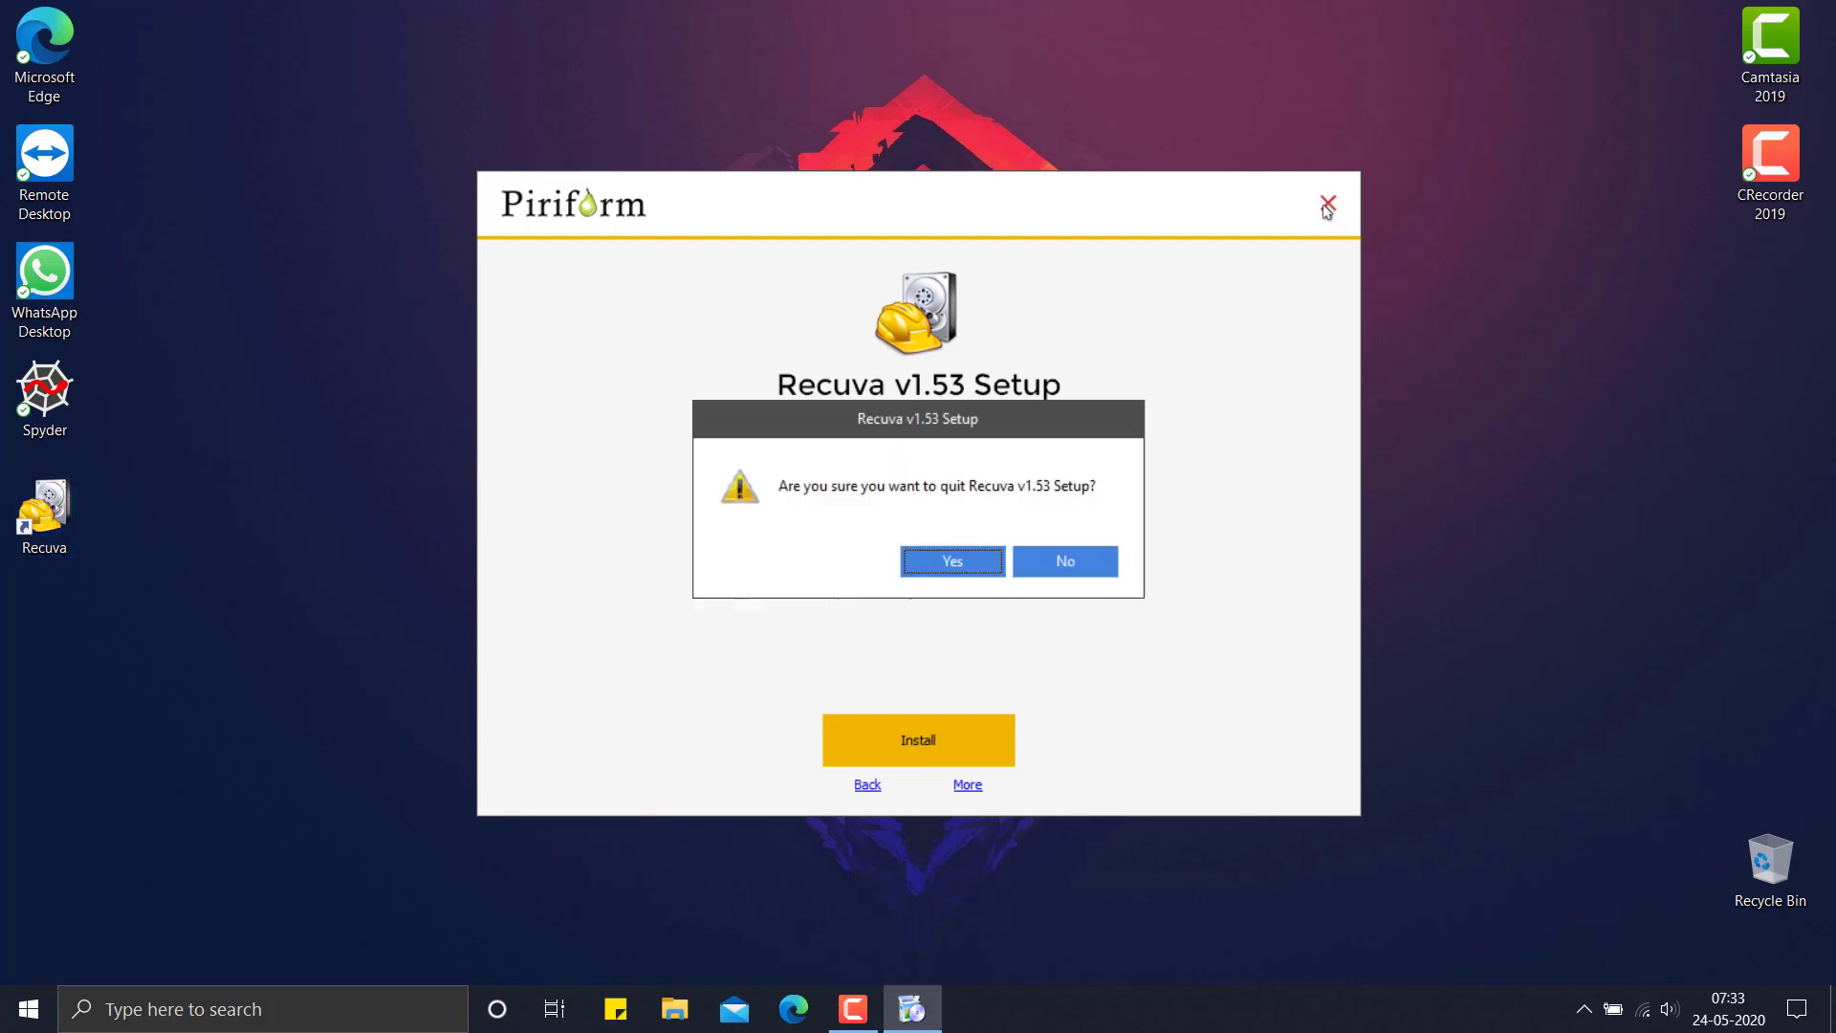
pyautogui.click(981, 565)
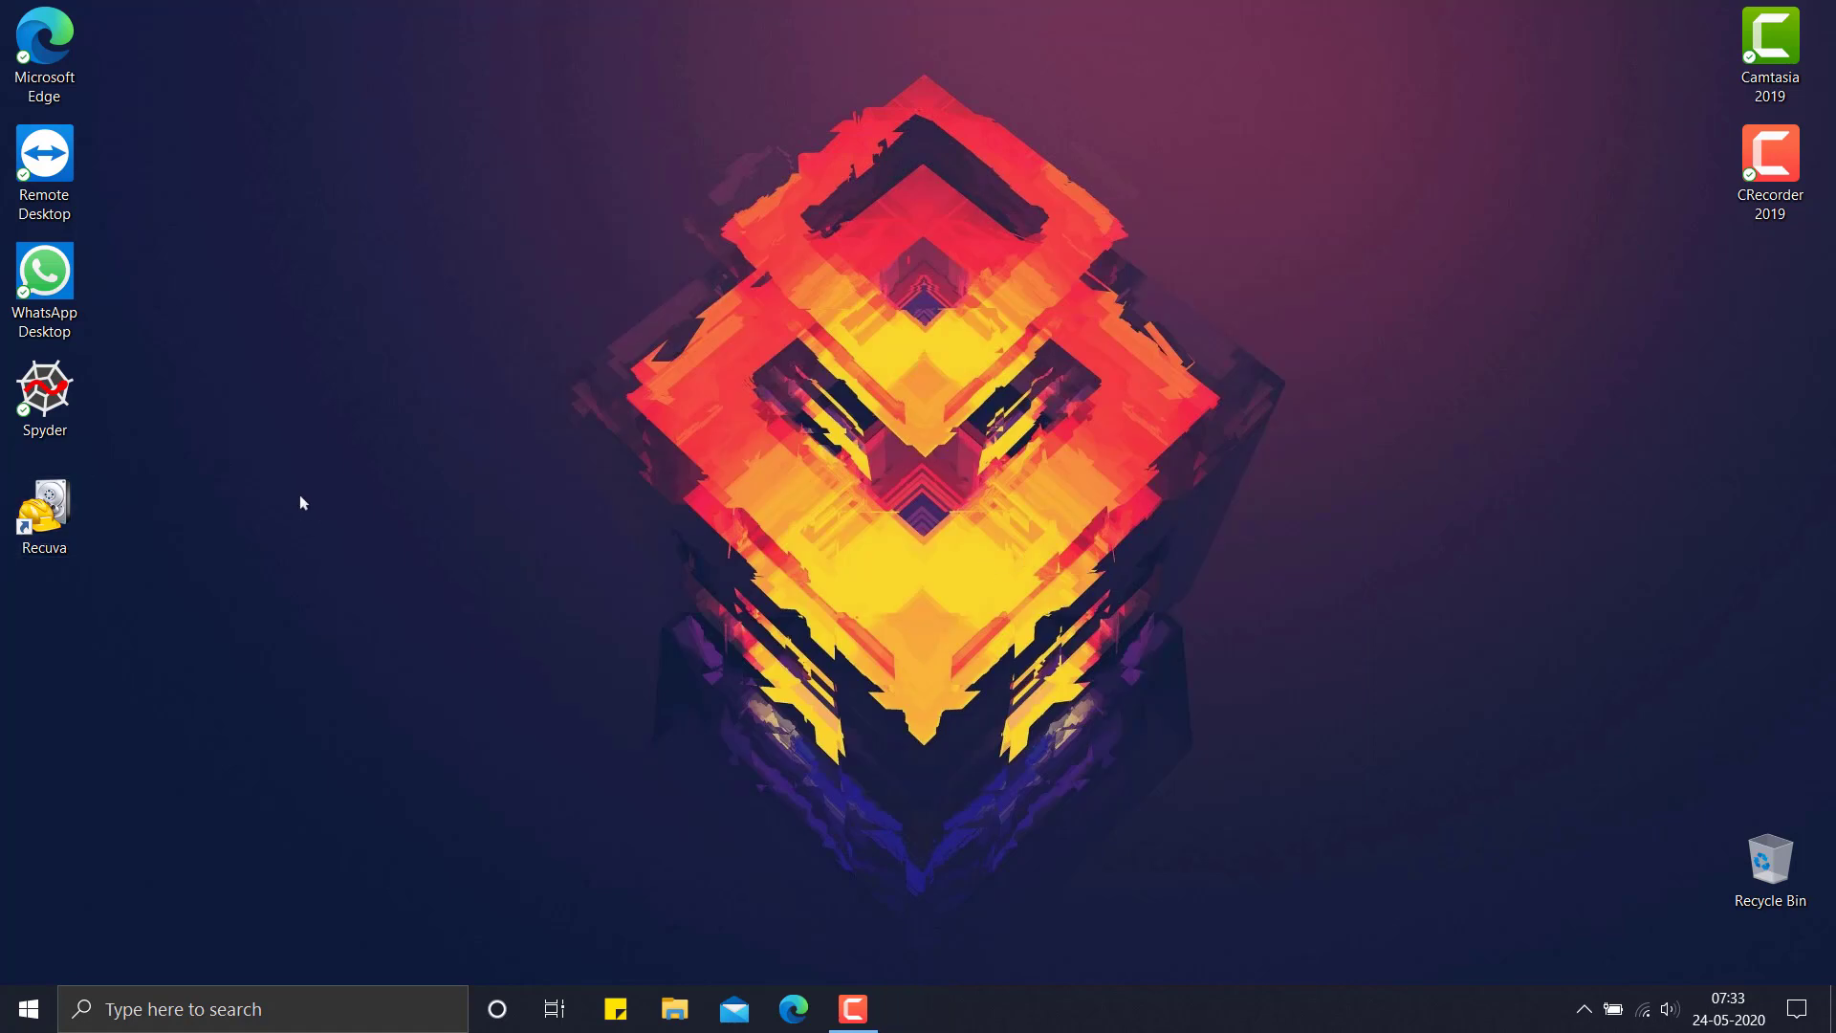
# Try to launch Recuva from its desktop shortcut and dismiss the permissions warning.
pyautogui.doubleClick(44, 509)
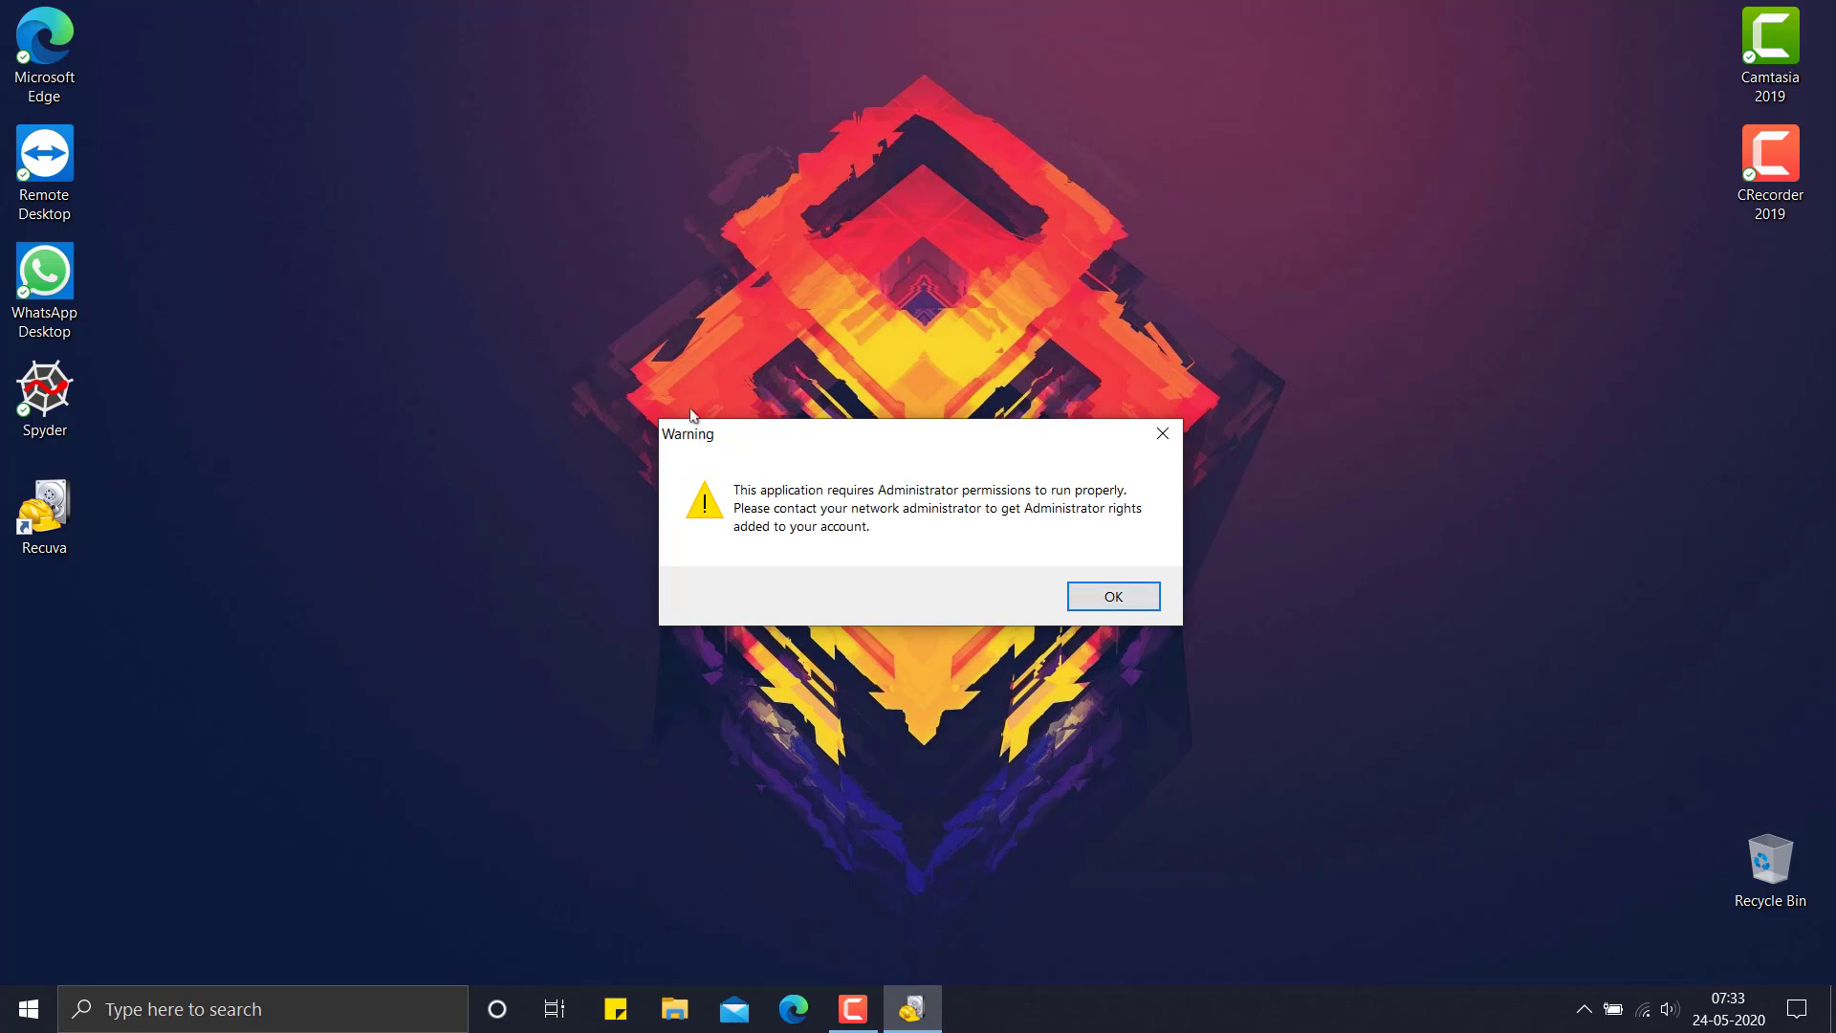
pyautogui.moveTo(694, 432); pyautogui.dragTo(638, 349)
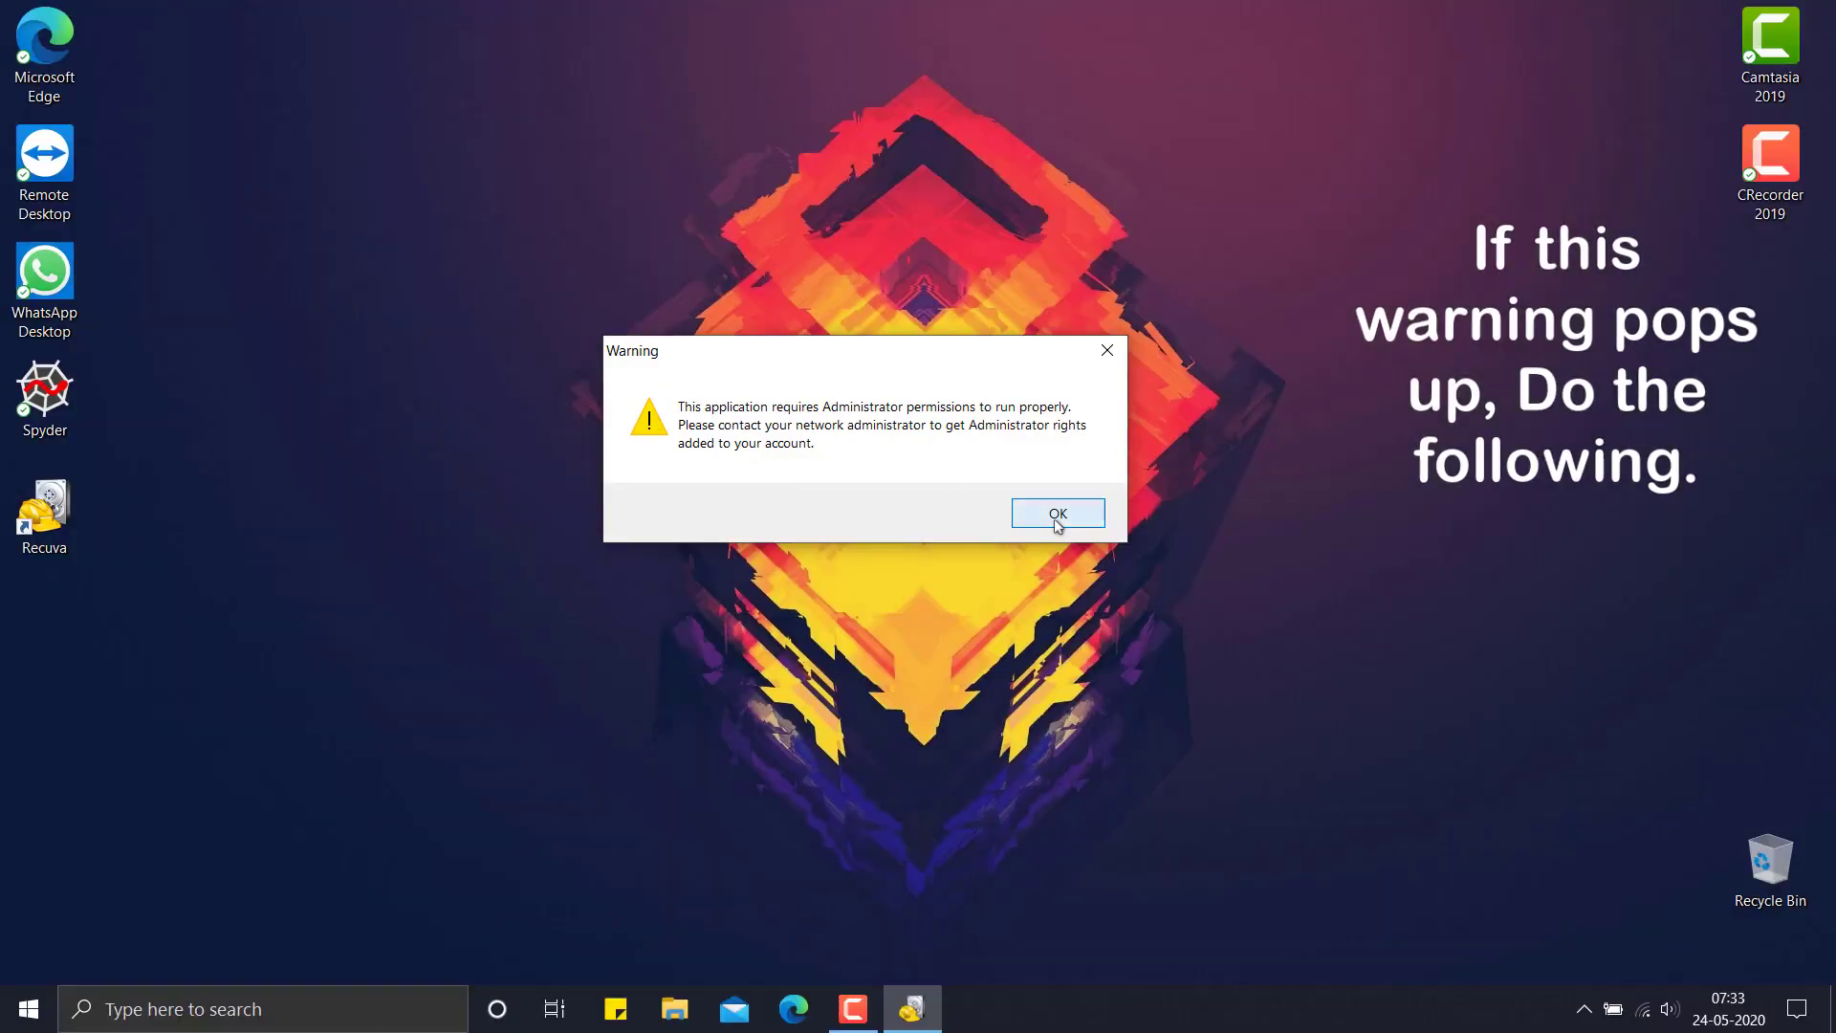
pyautogui.click(1057, 514)
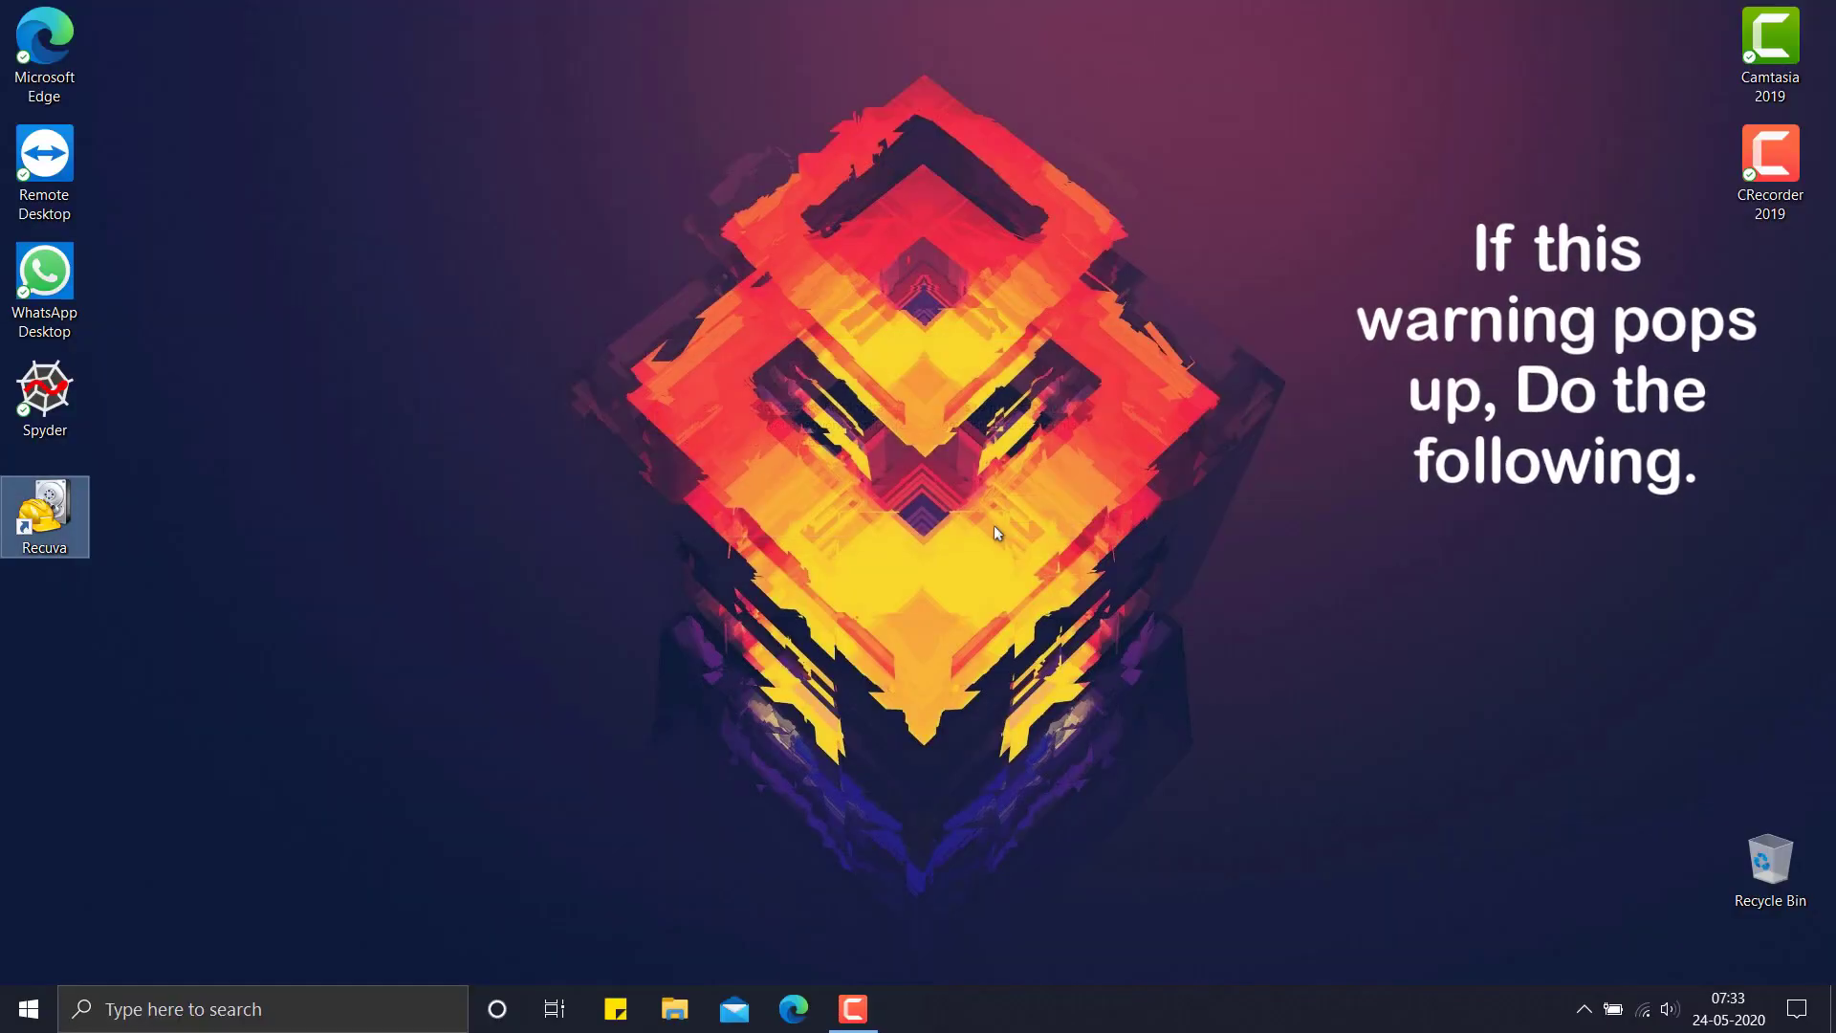
# Set the Recuva desktop shortcut's compatibility properties to run the program as an administrator and save the change.
pyautogui.rightClick(72, 512)
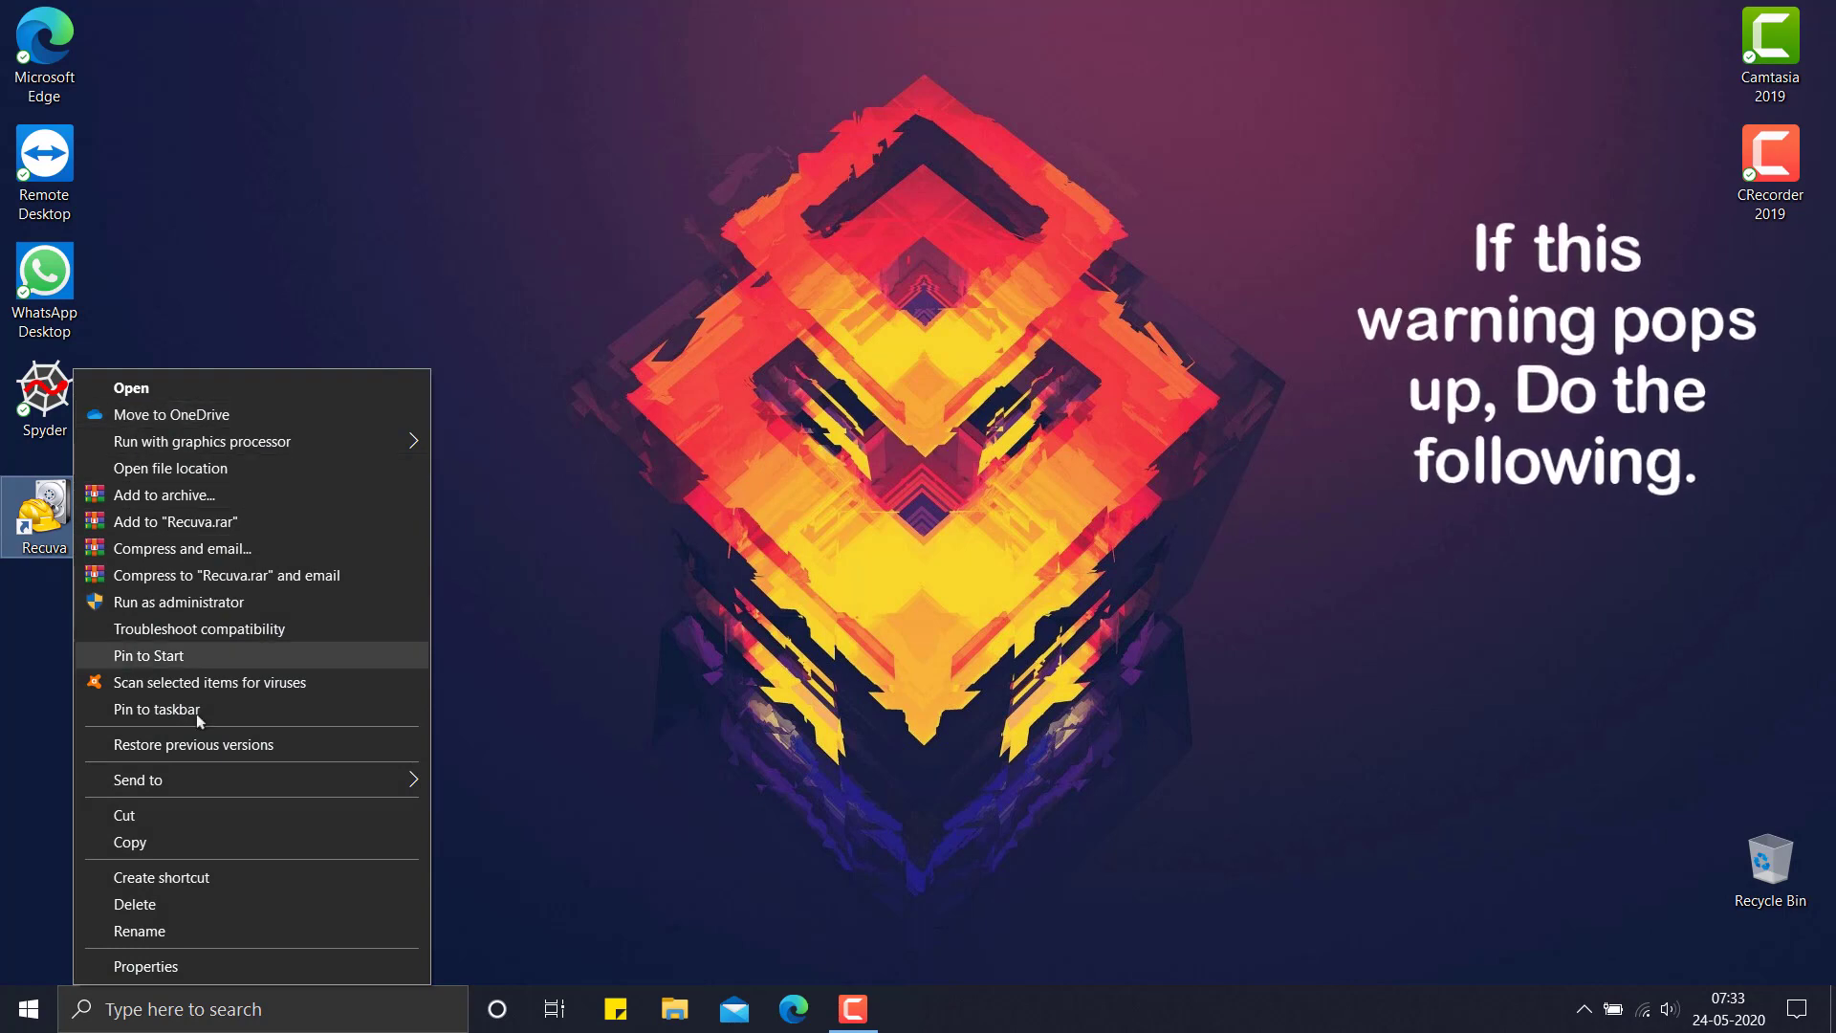
pyautogui.click(159, 976)
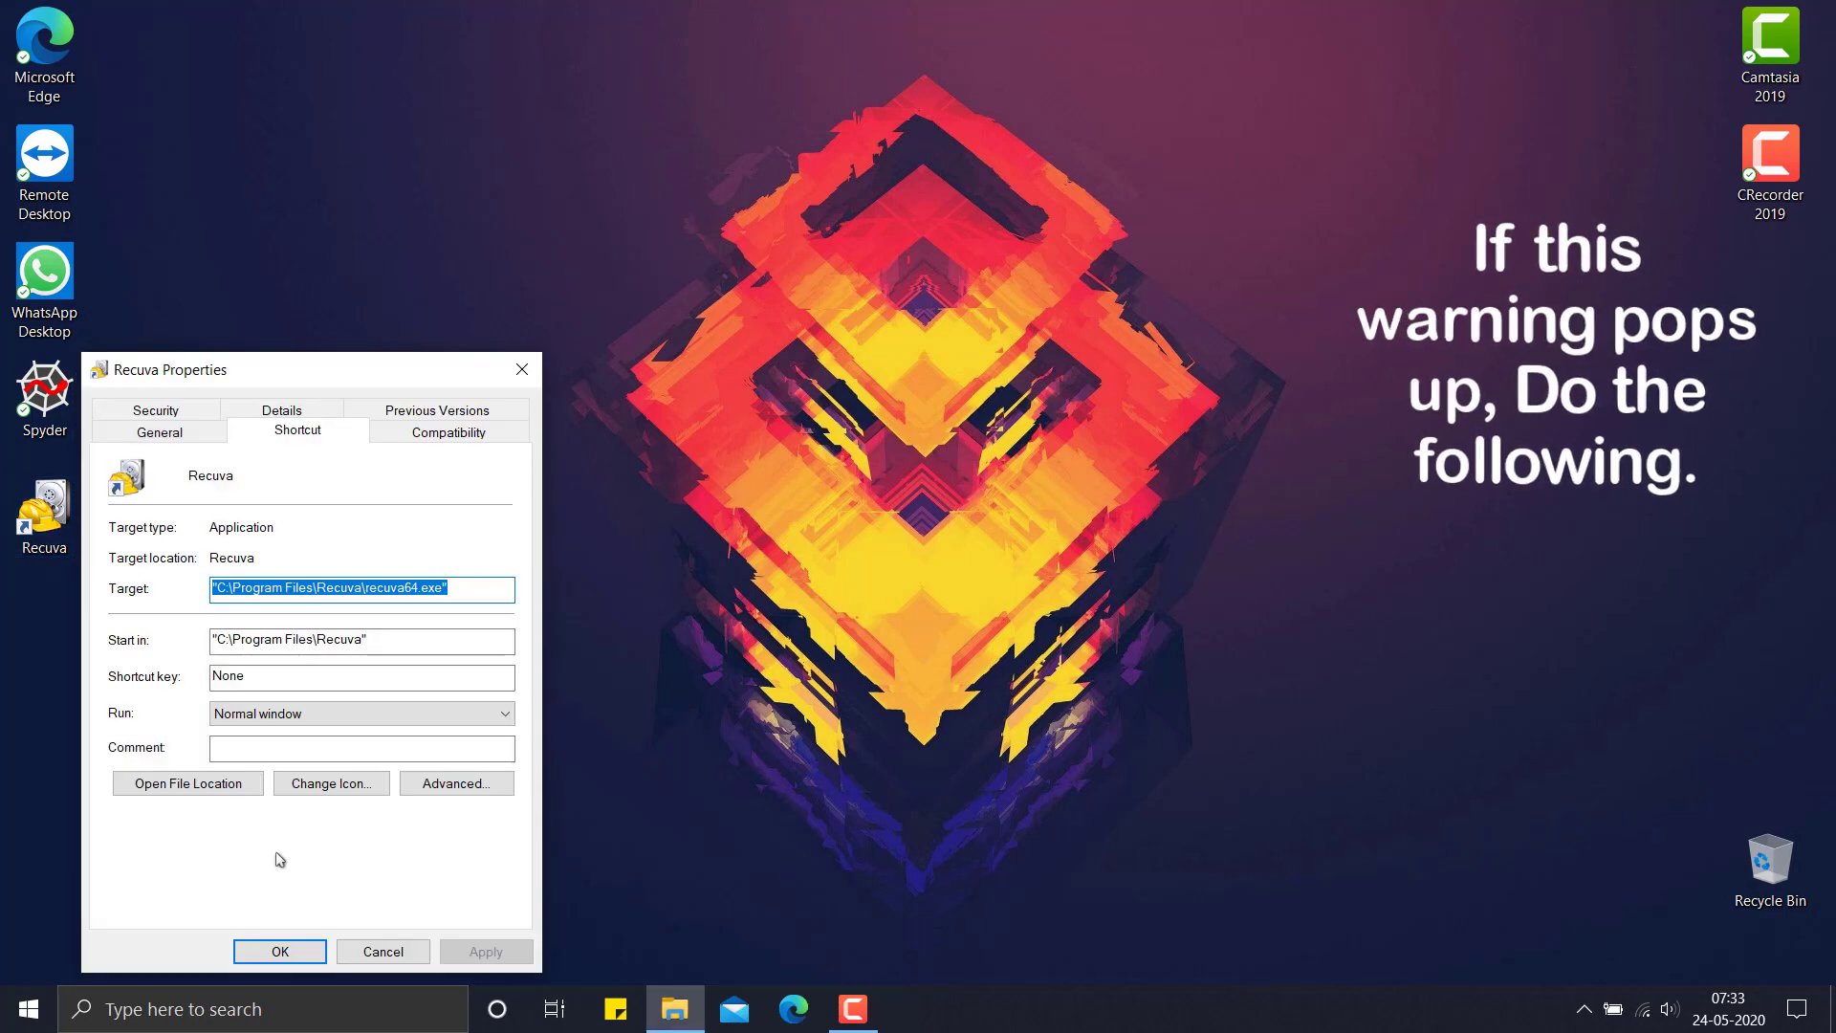
pyautogui.click(447, 436)
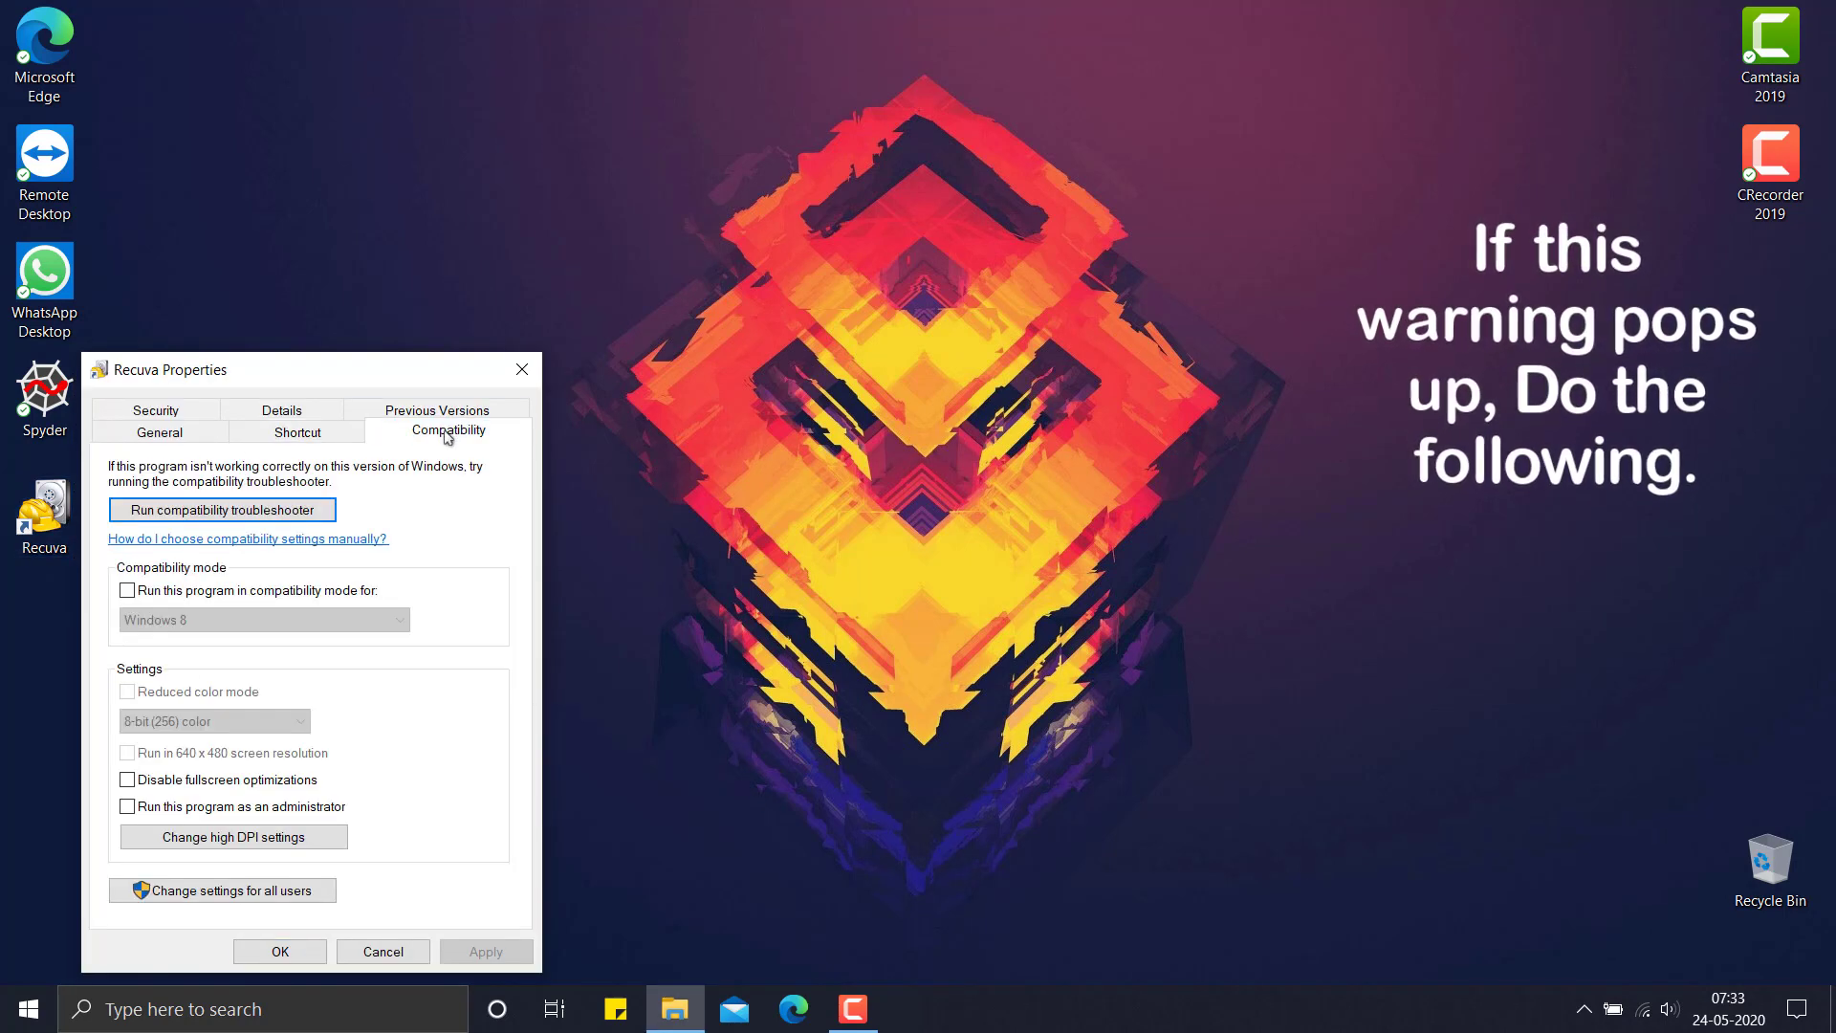
pyautogui.moveTo(322, 378); pyautogui.dragTo(513, 230)
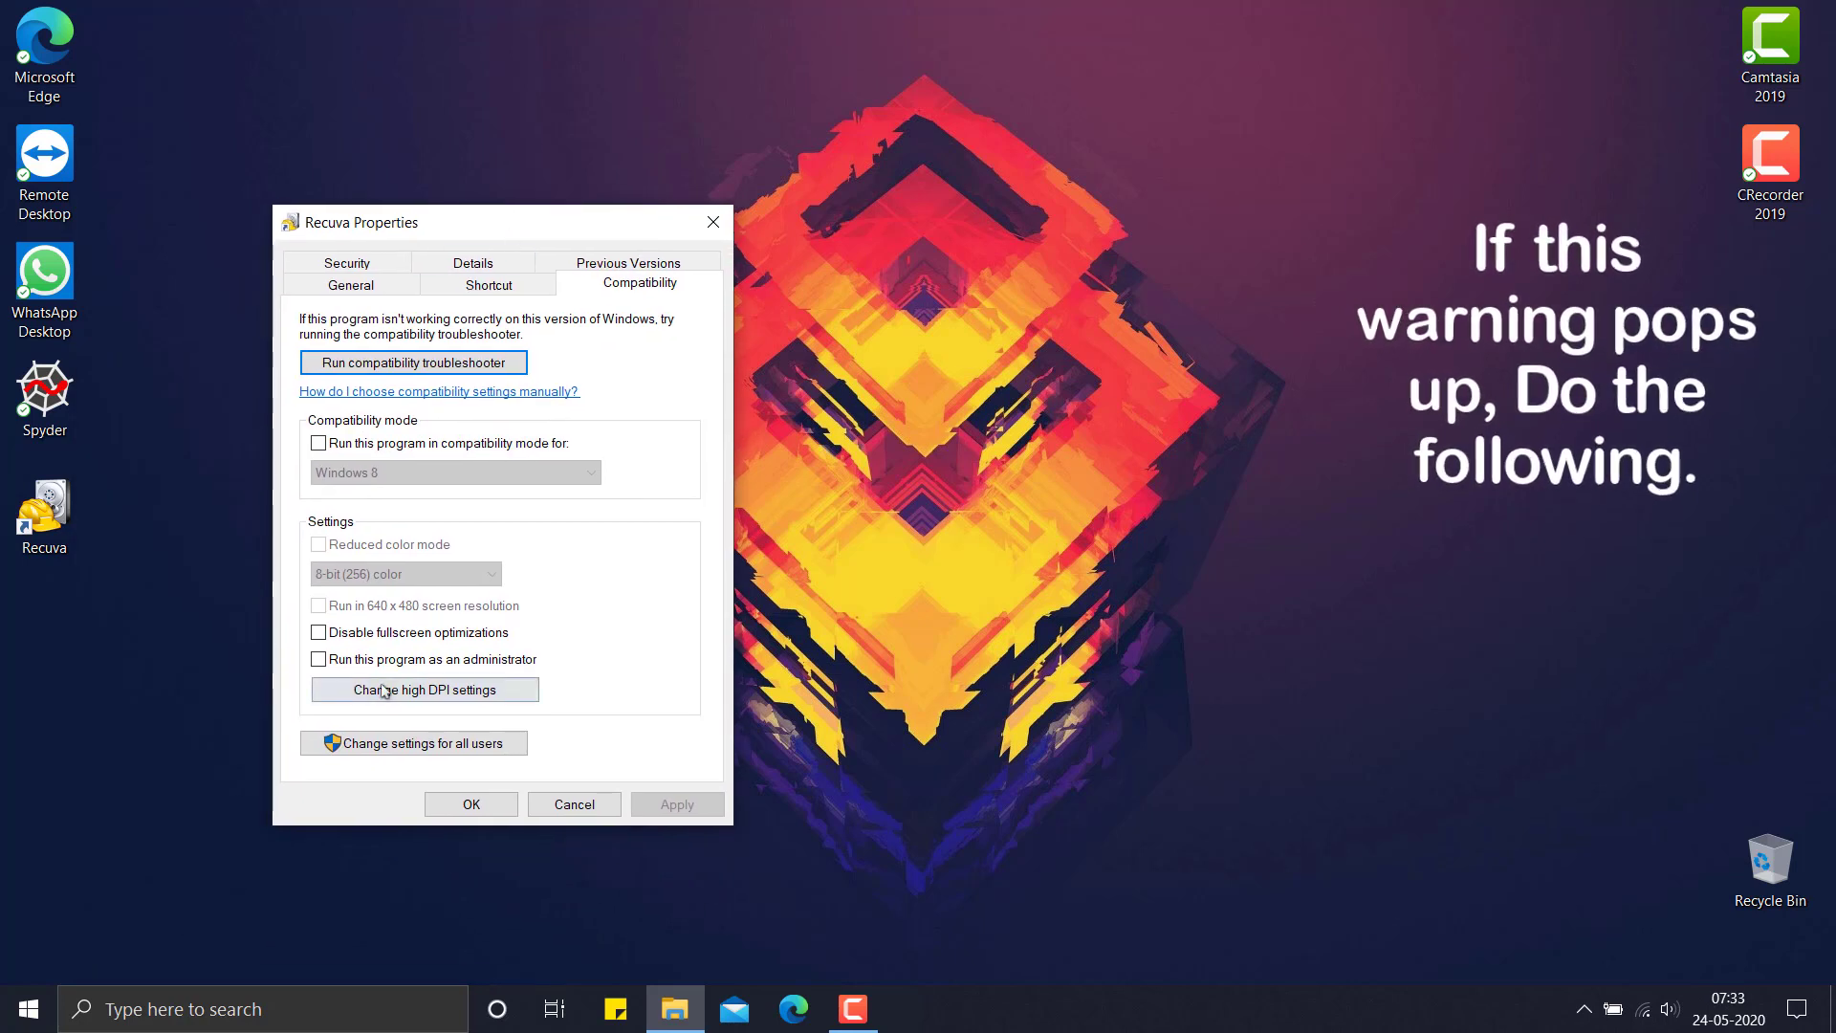
pyautogui.click(322, 666)
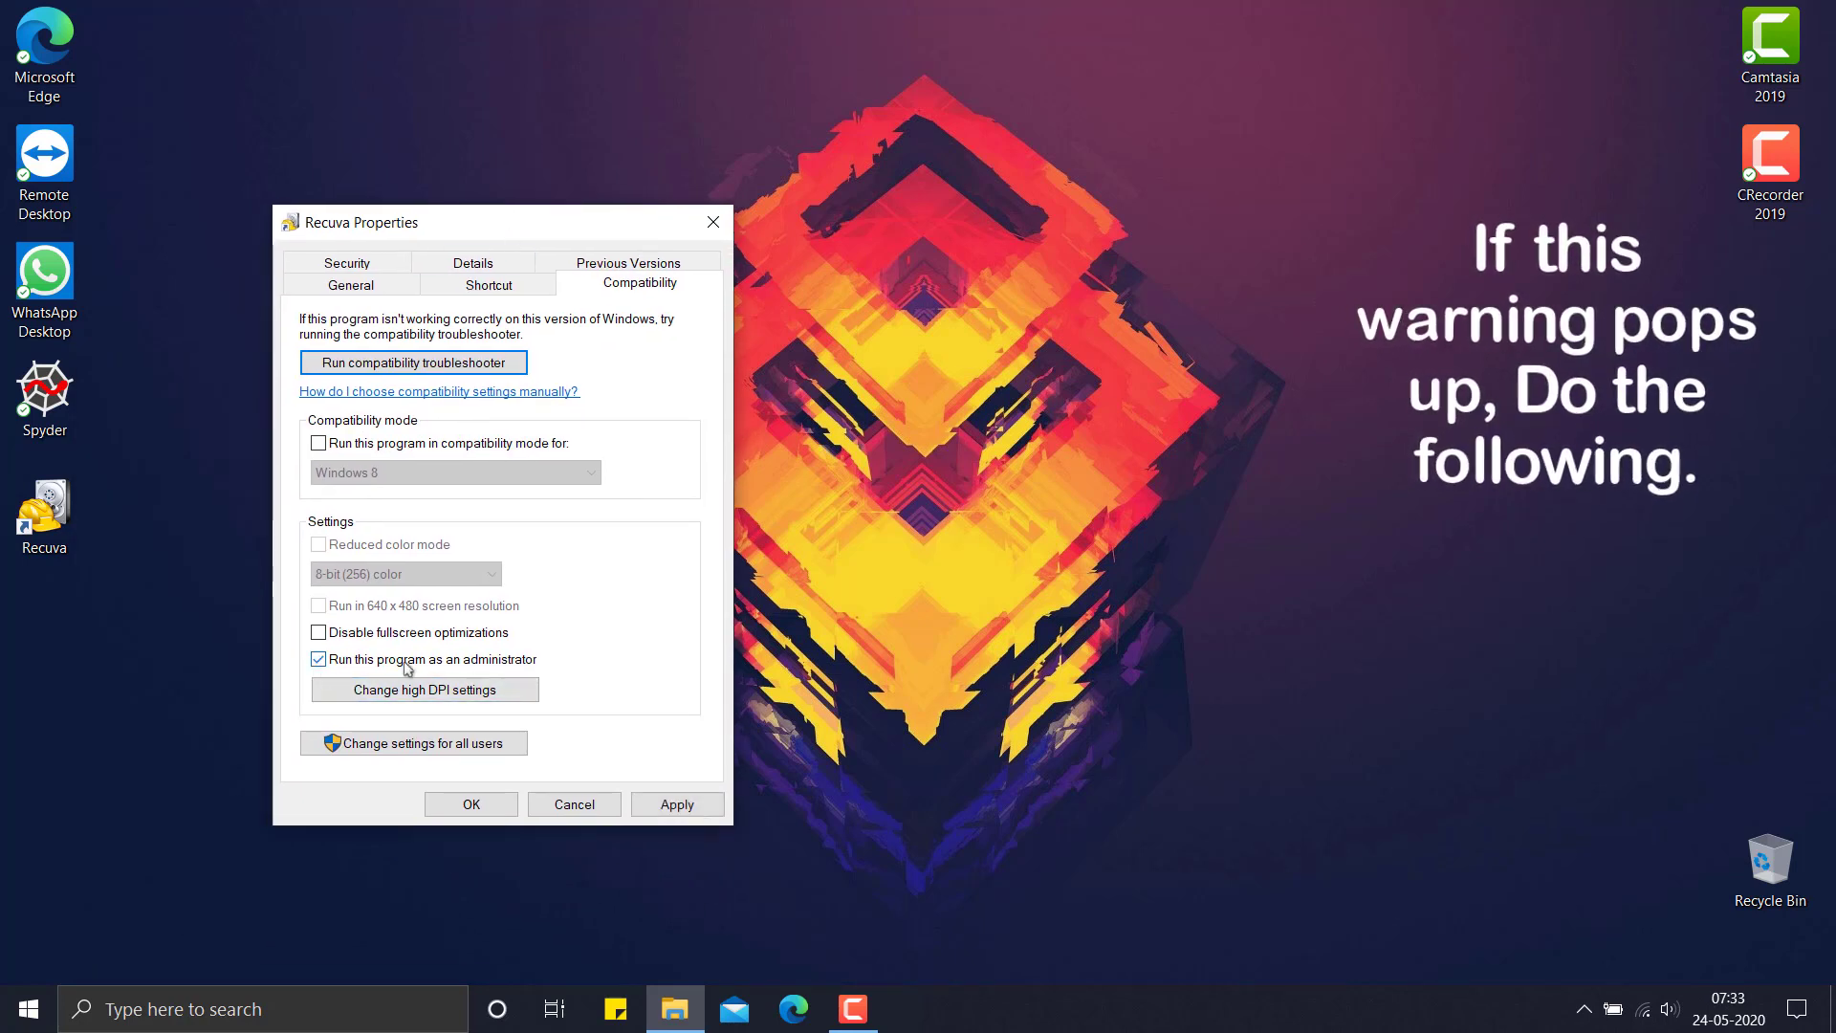
pyautogui.click(656, 805)
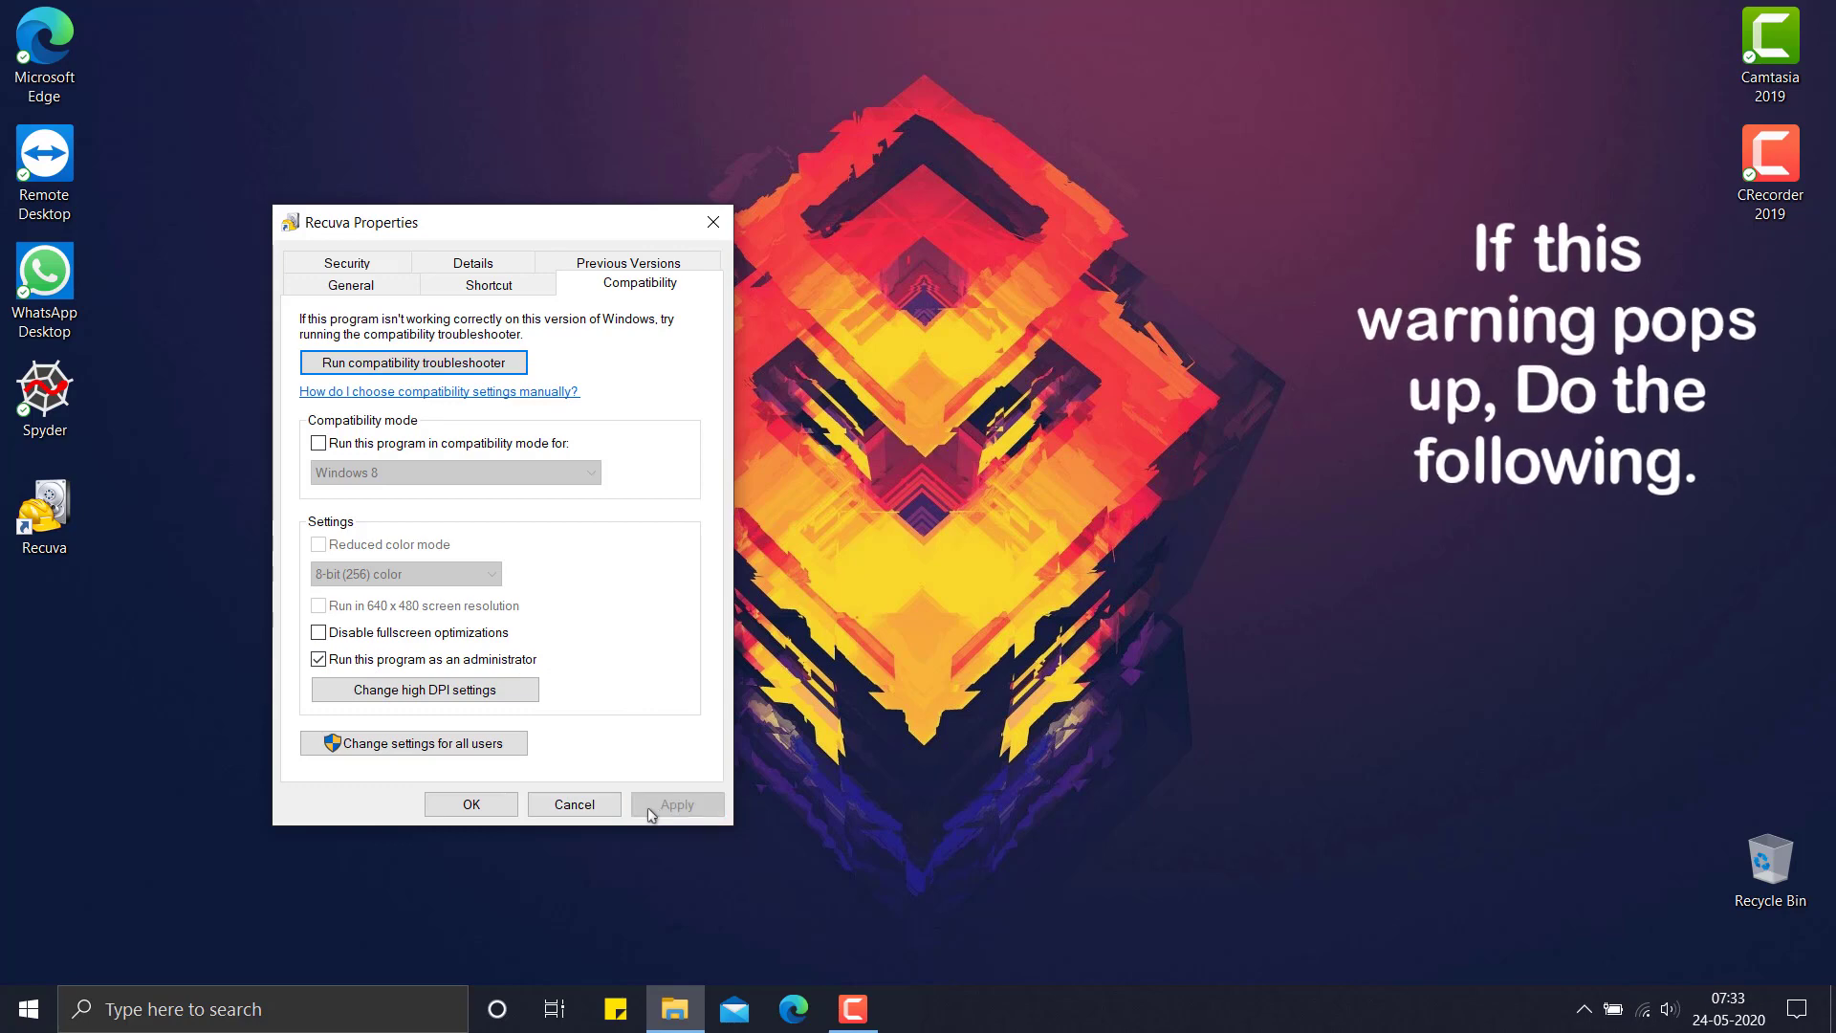
pyautogui.click(498, 808)
# Refresh the desktop and launch Recuva from its shortcut.
pyautogui.rightClick(491, 618)
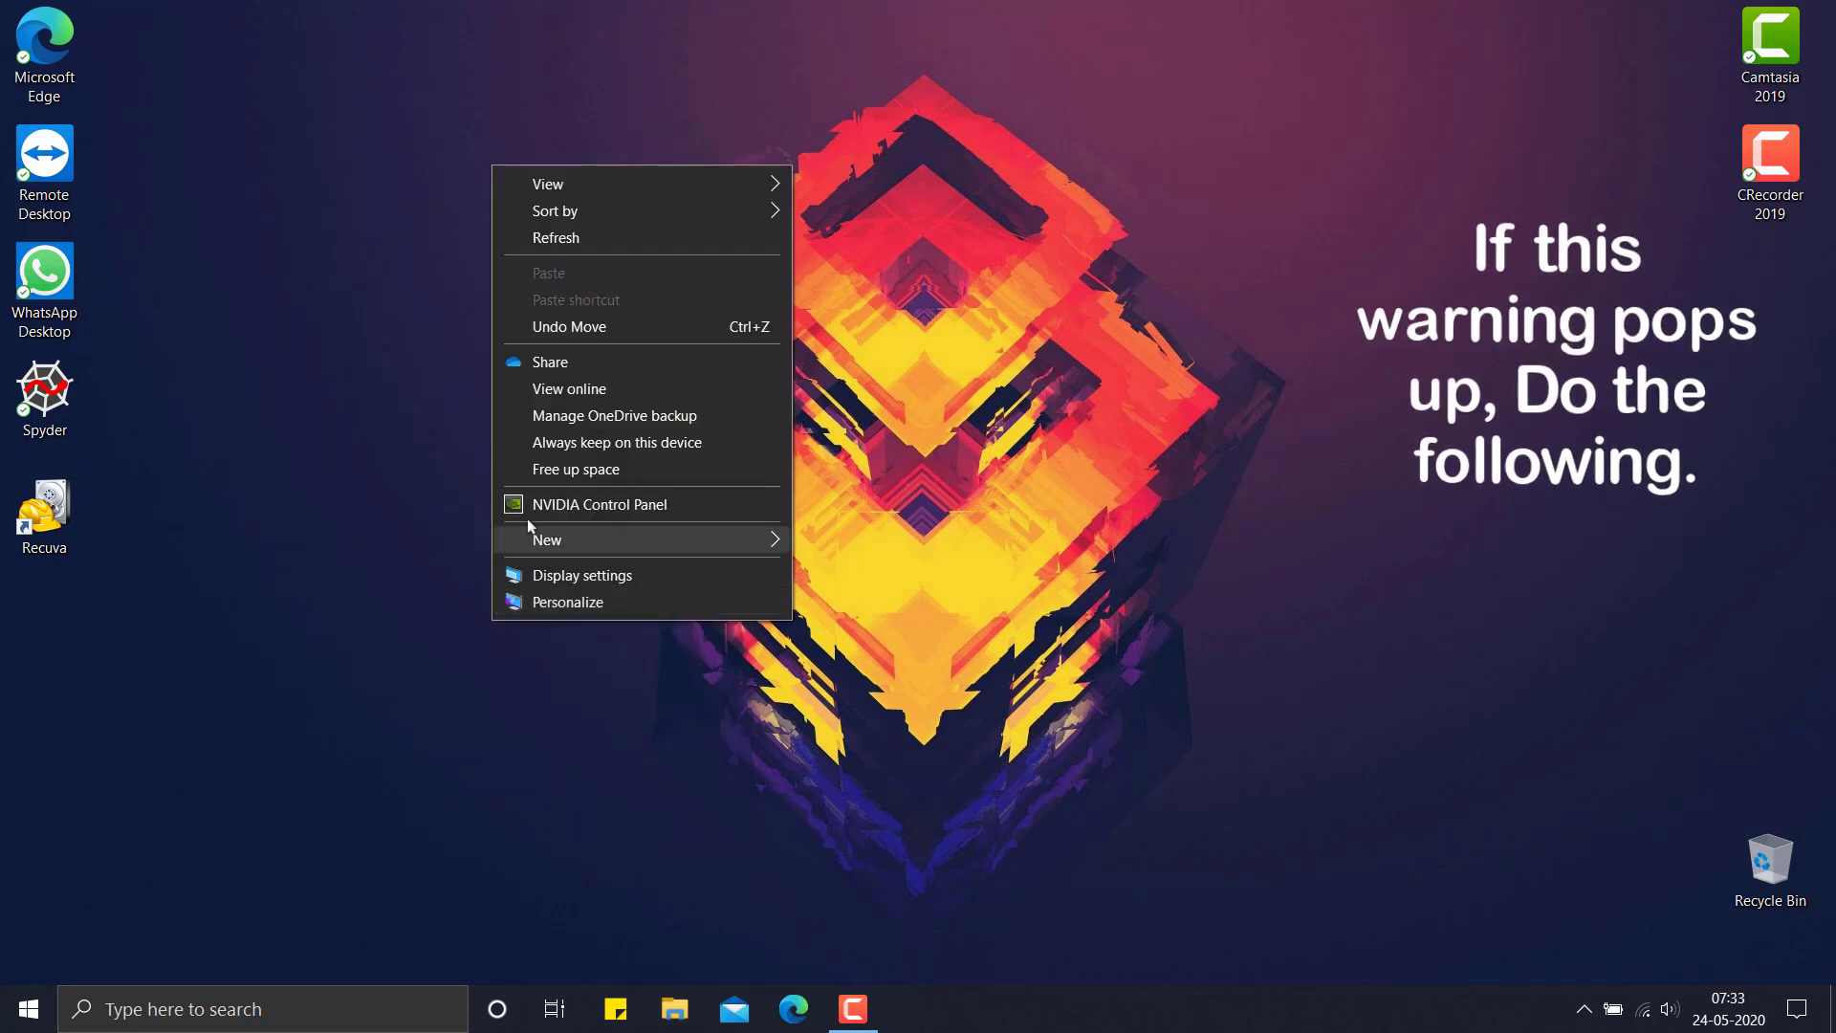
pyautogui.click(535, 239)
pyautogui.click(57, 507)
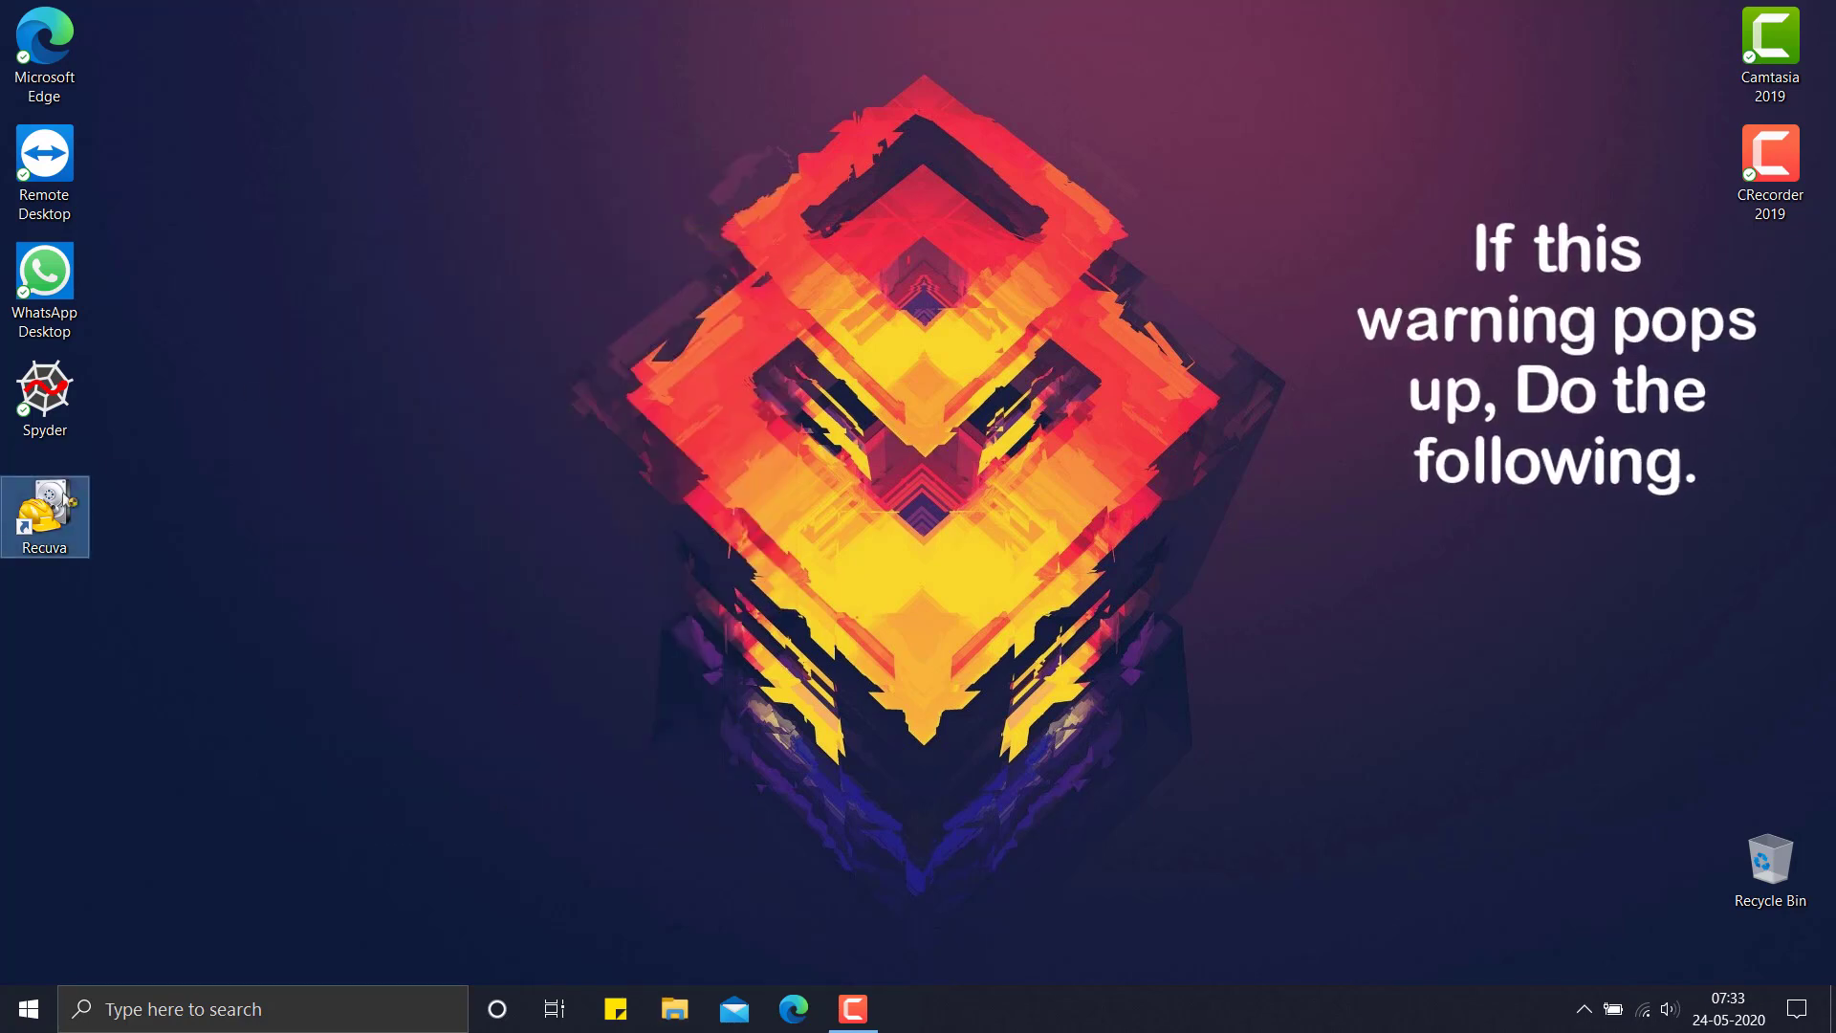
pyautogui.doubleClick(63, 495)
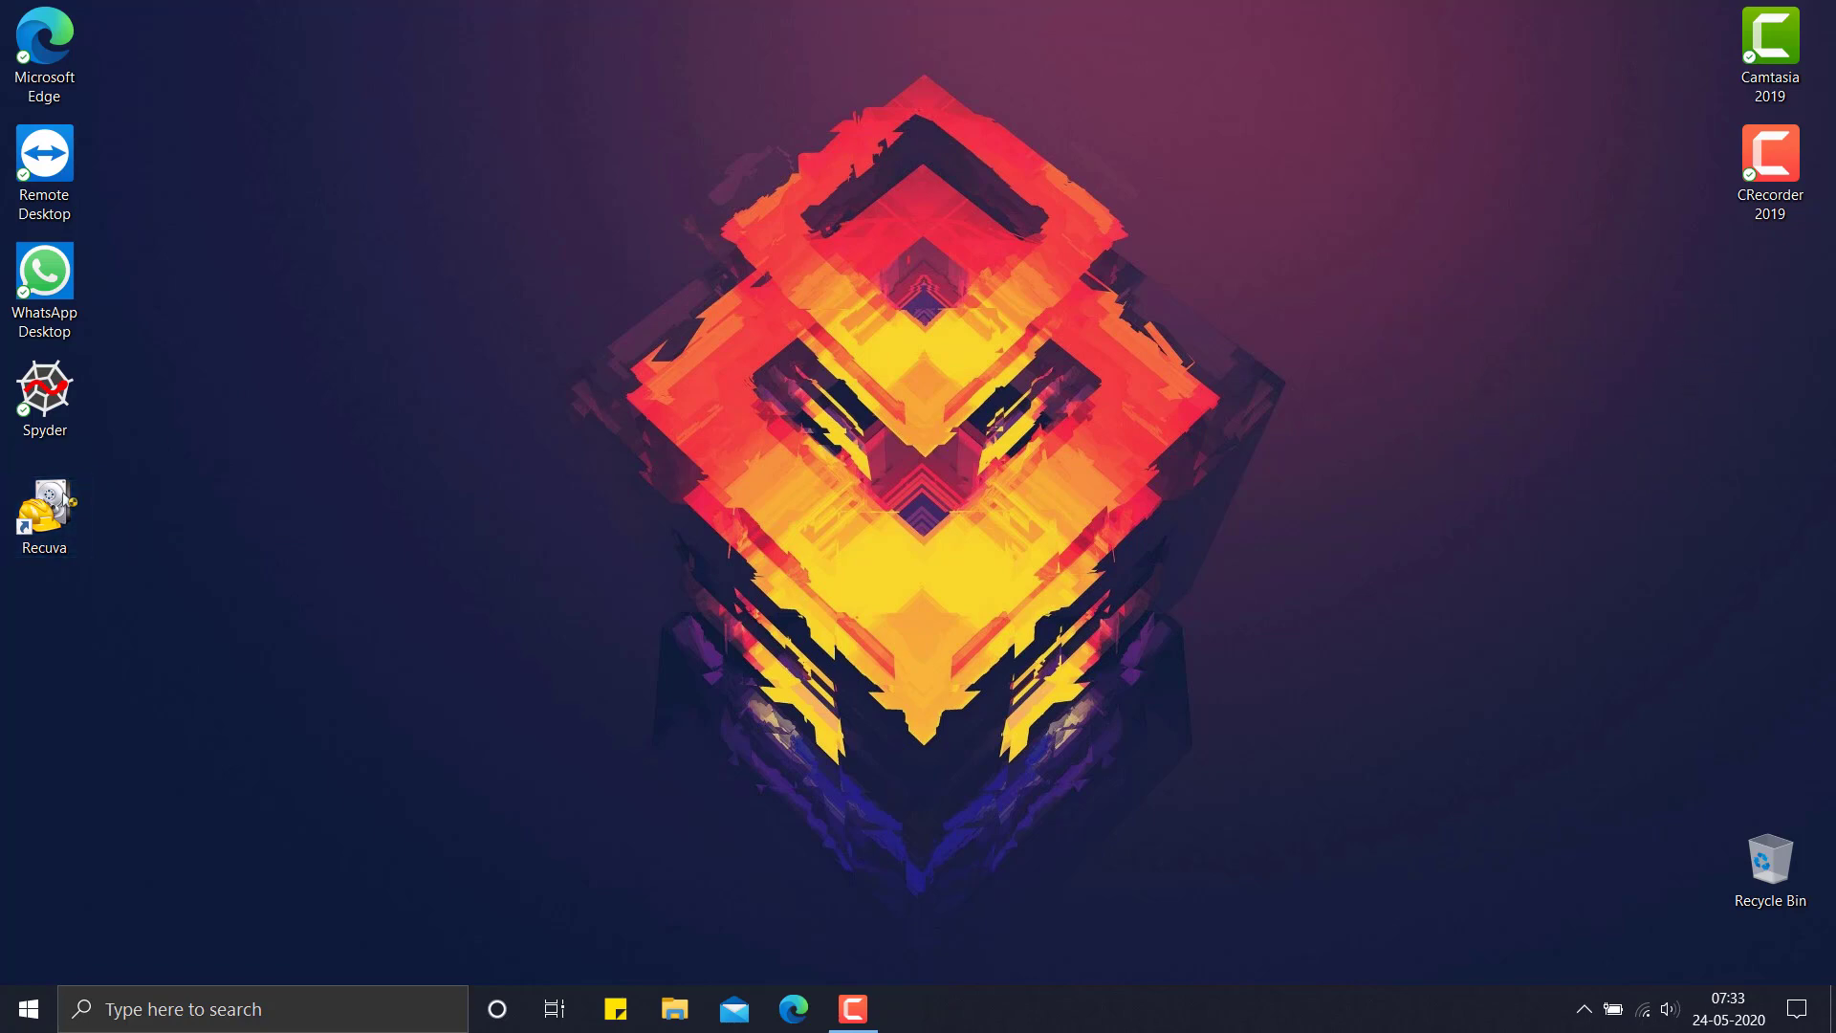
# Reposition the Recuva Wizard, advance it to the file type choice, and close it to reach the main window.
pyautogui.moveTo(818, 292); pyautogui.dragTo(627, 239)
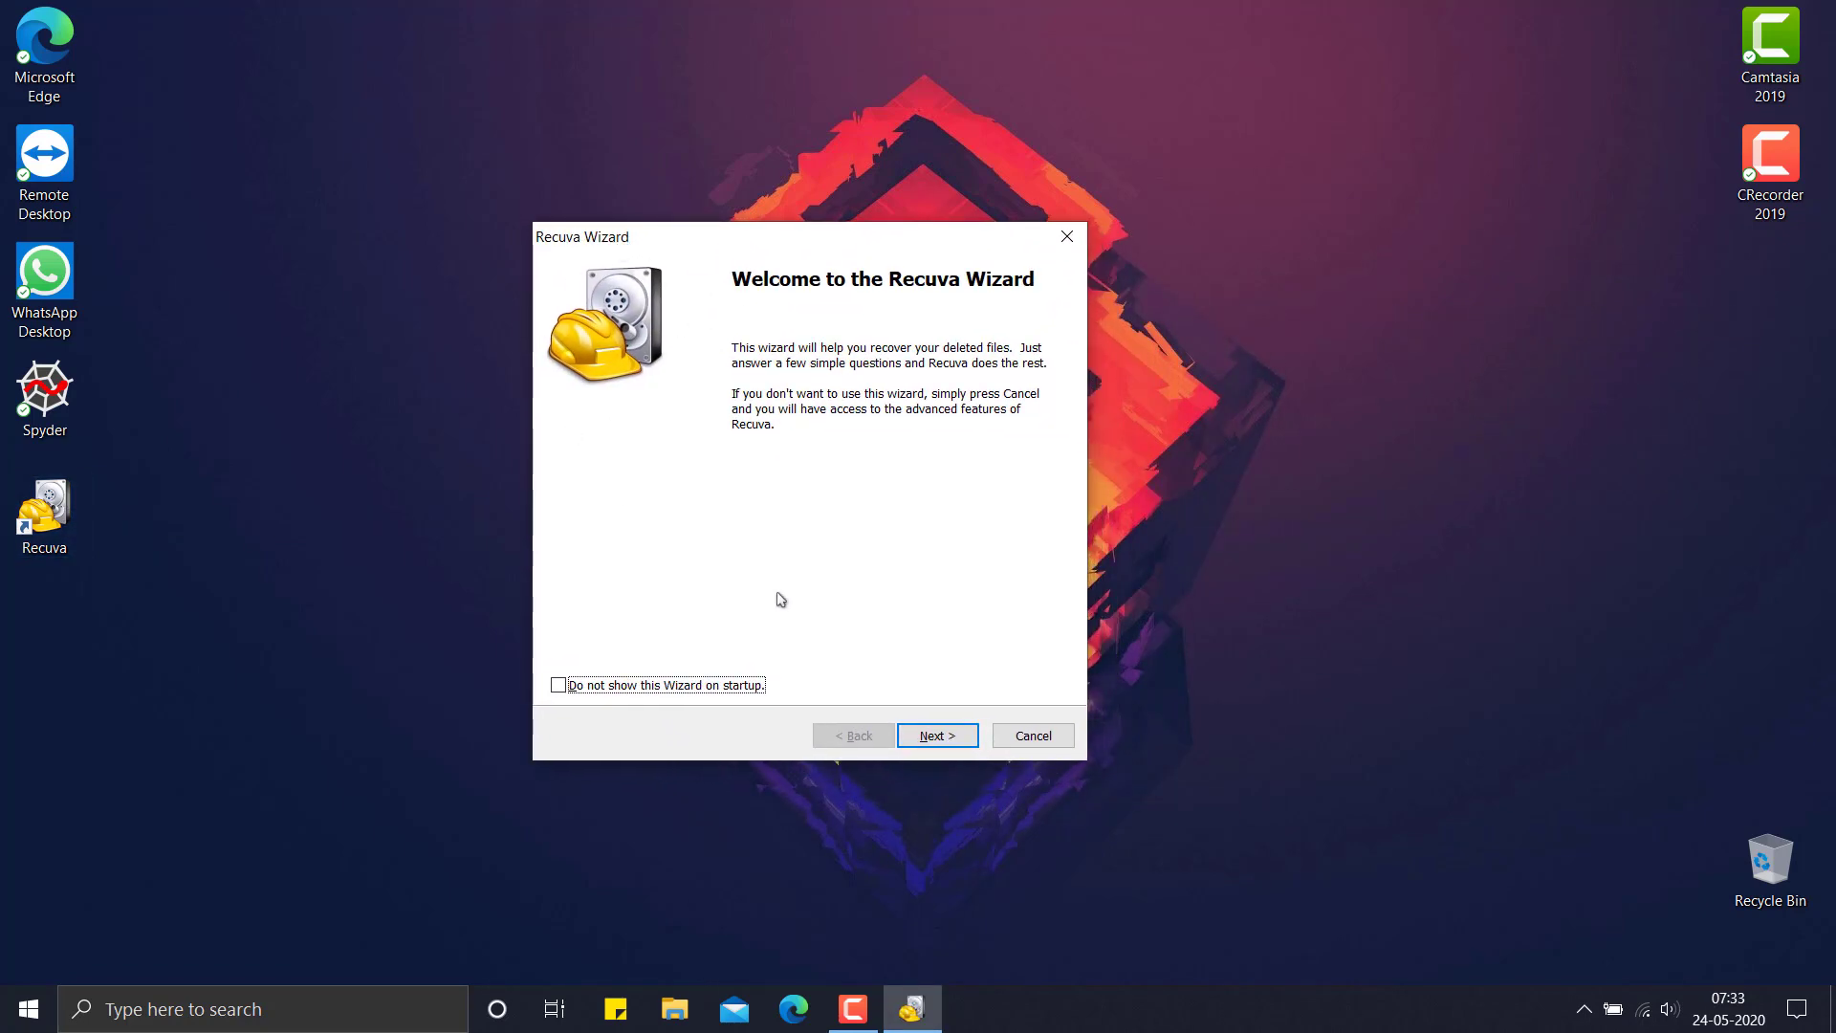
pyautogui.moveTo(640, 239); pyautogui.dragTo(704, 192)
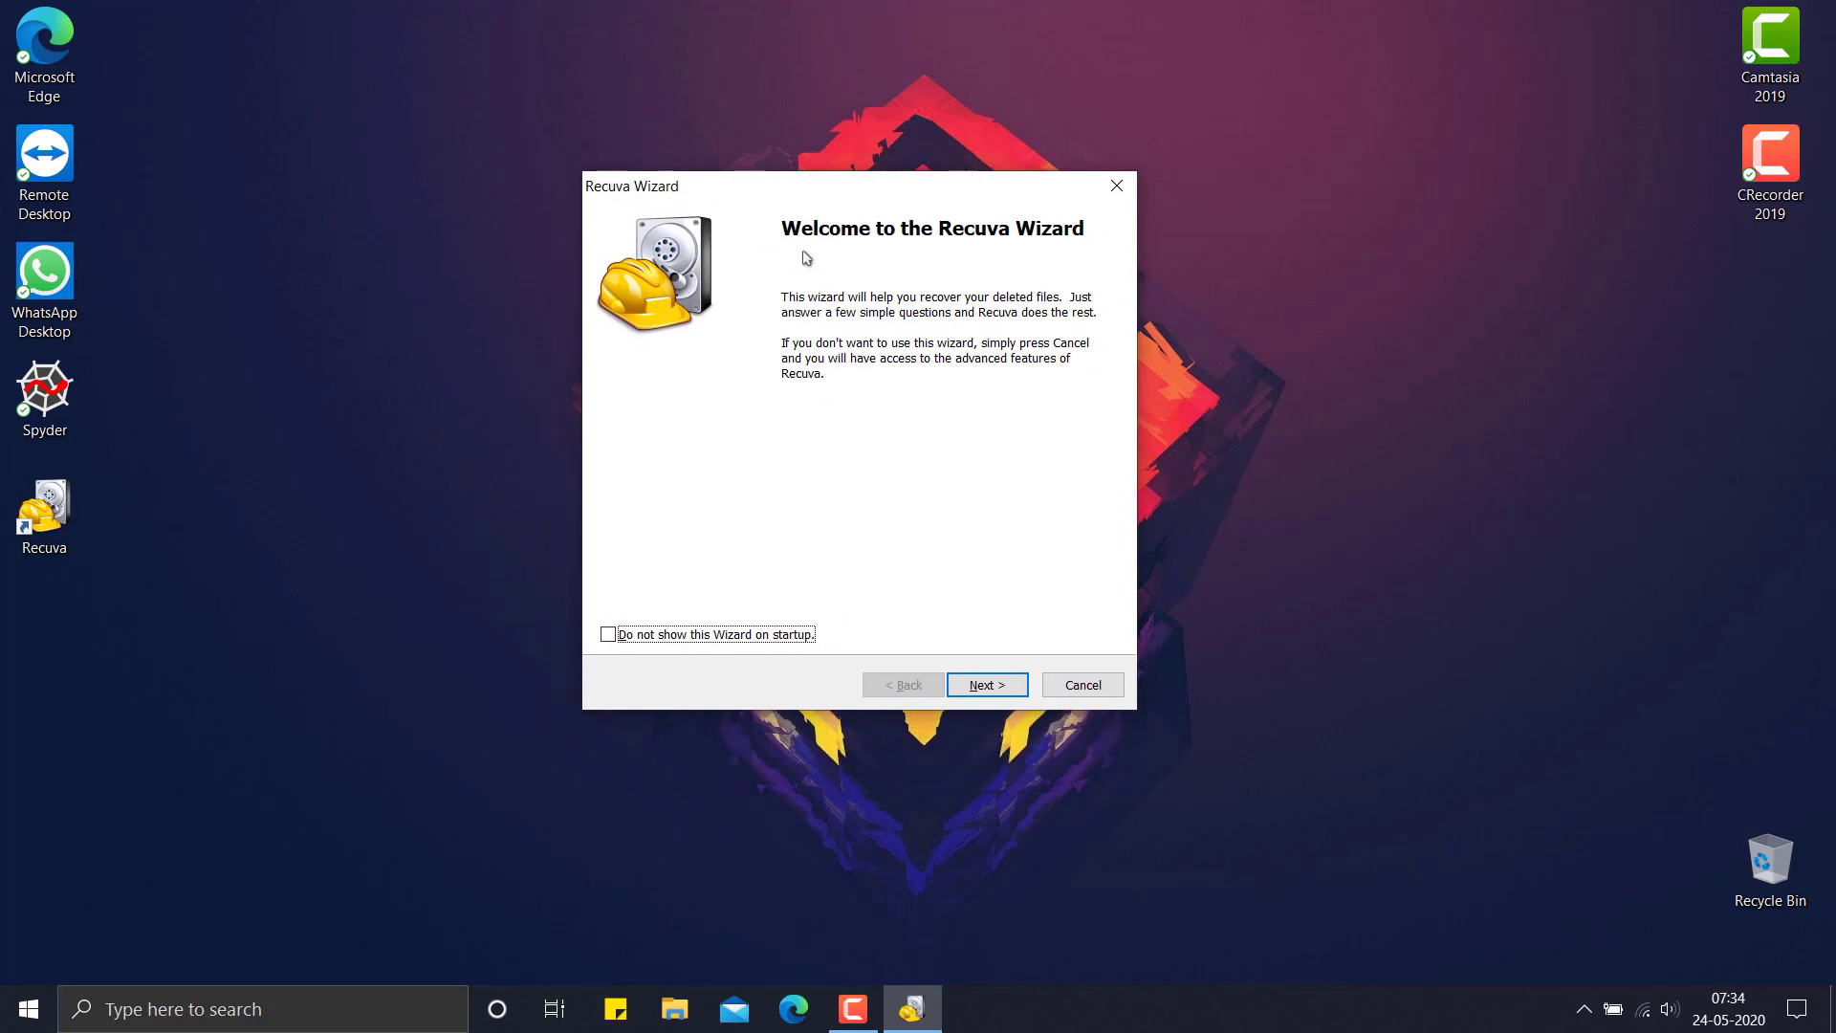
pyautogui.moveTo(685, 186); pyautogui.dragTo(711, 184)
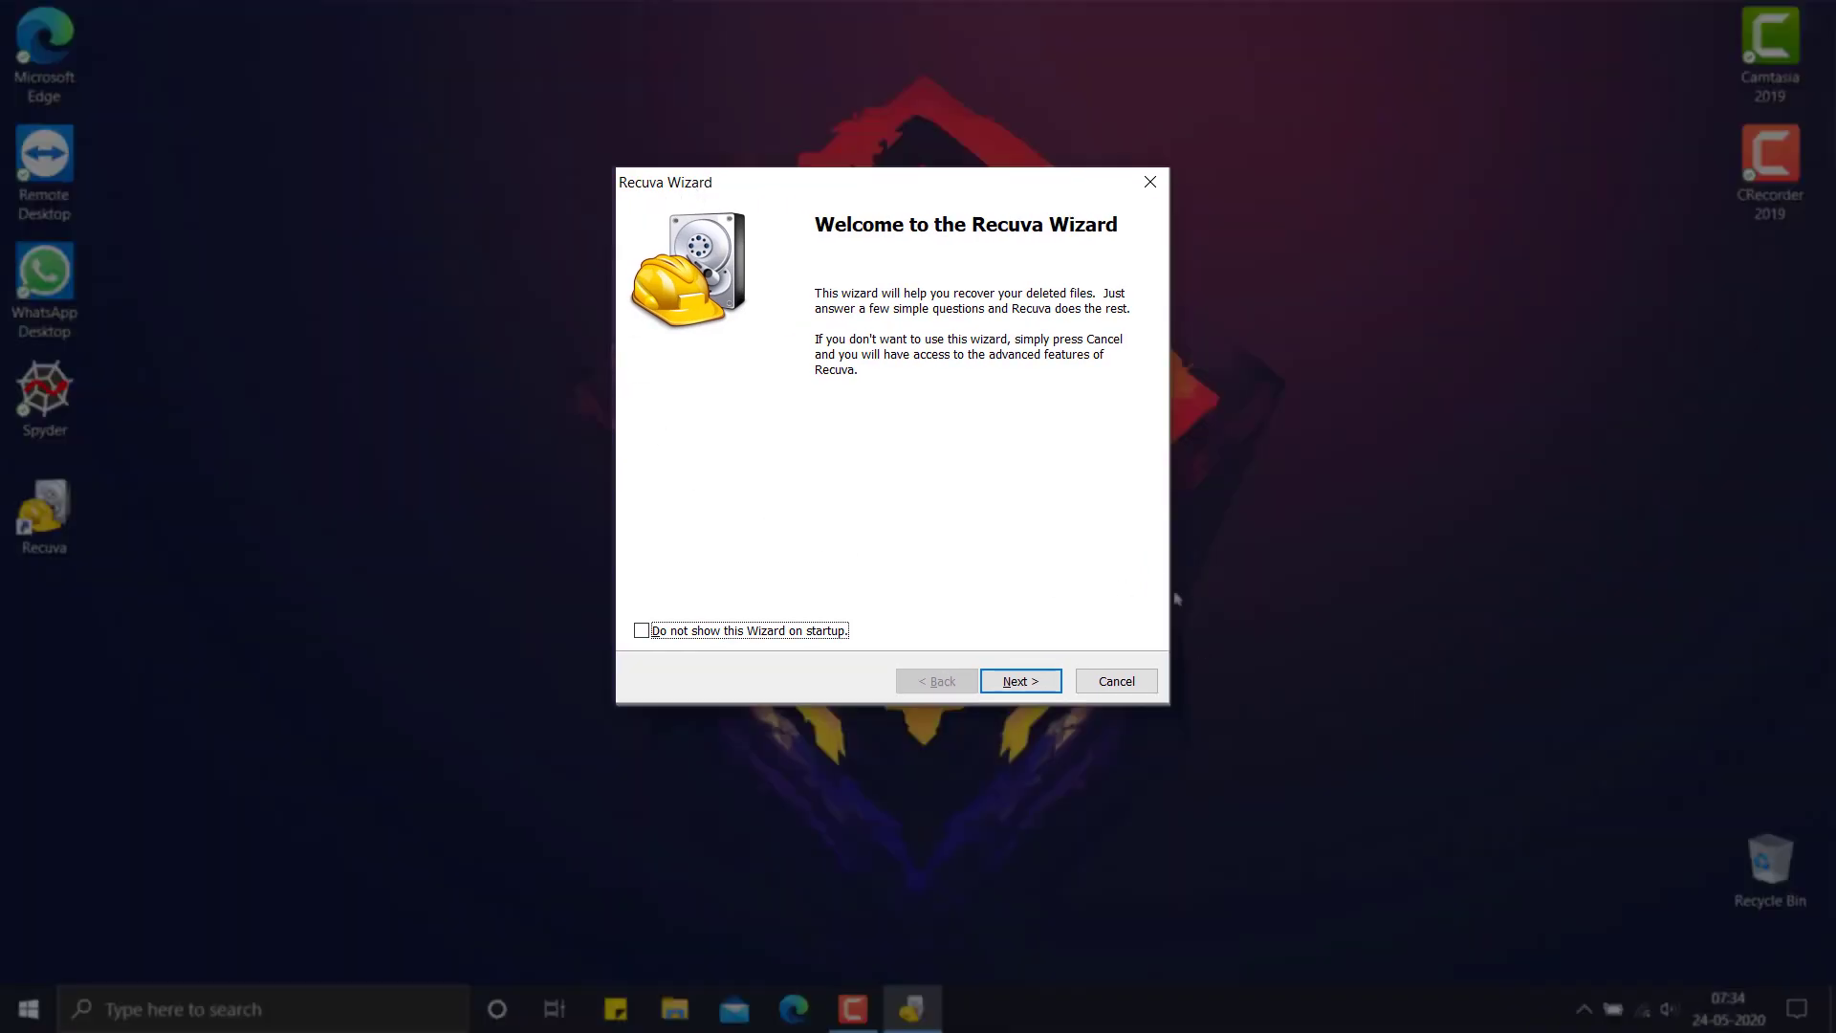
pyautogui.click(1040, 681)
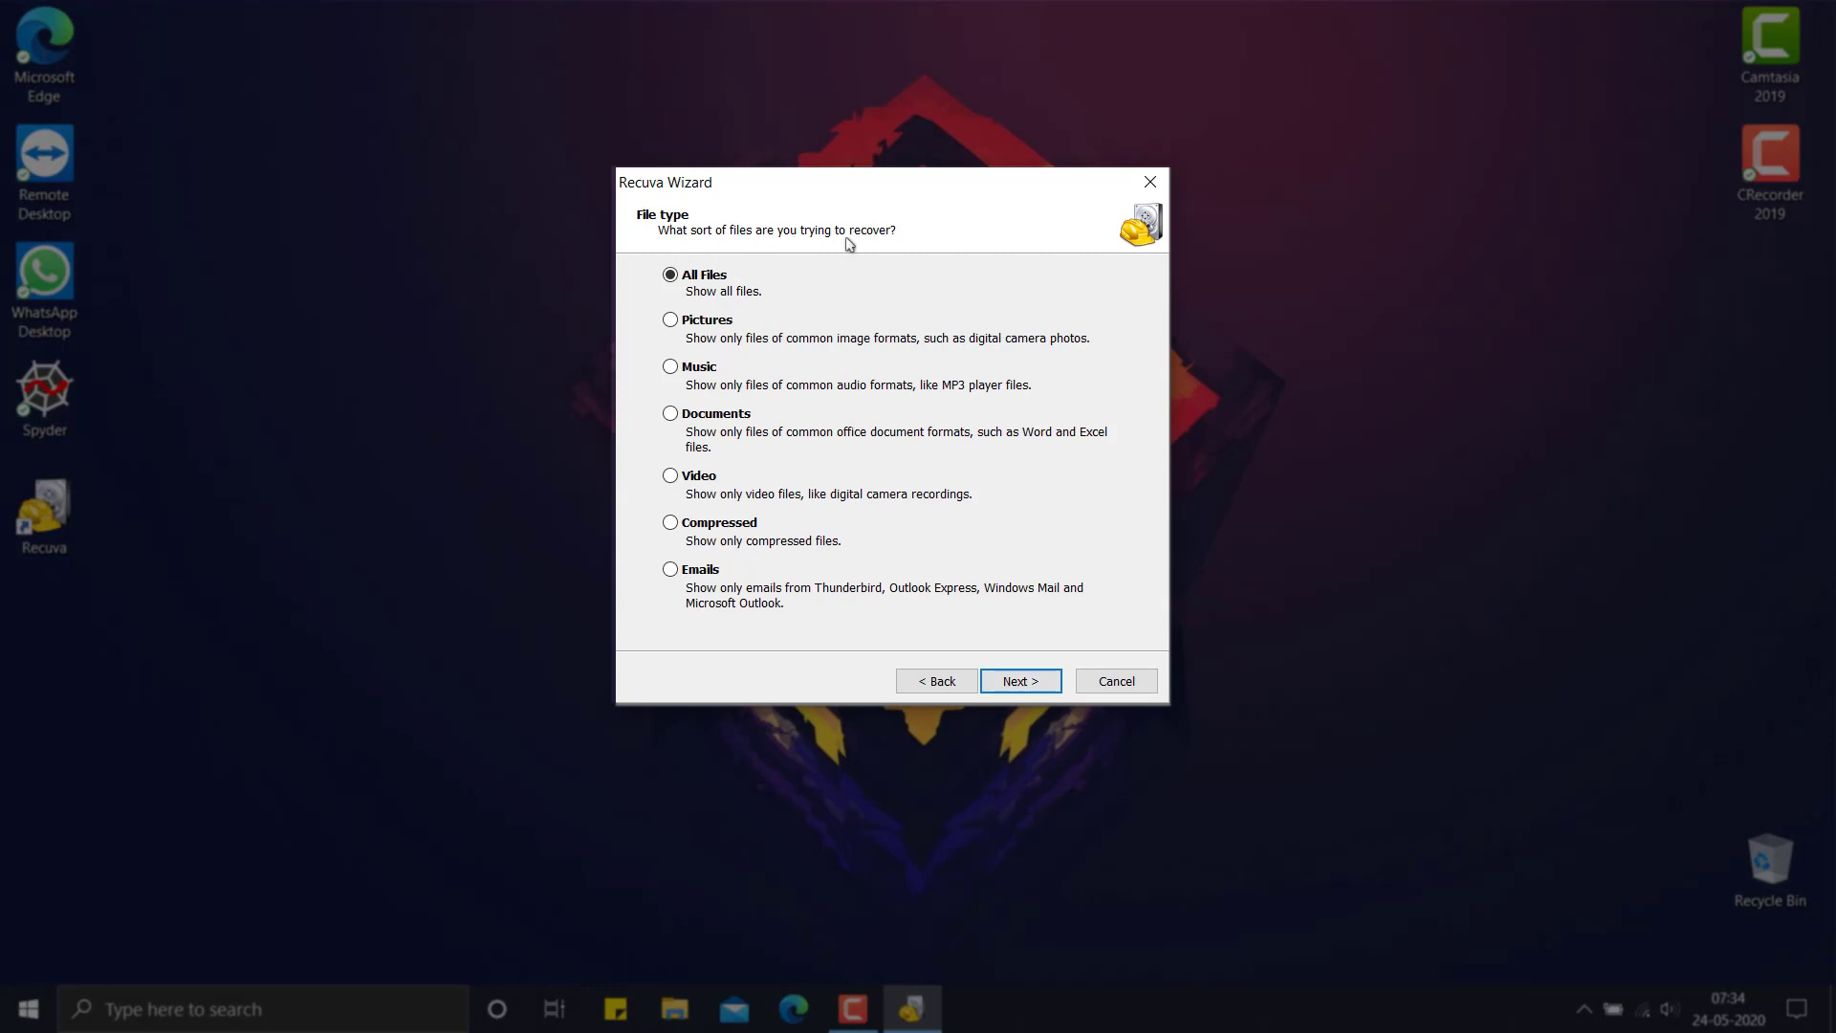
pyautogui.click(1151, 185)
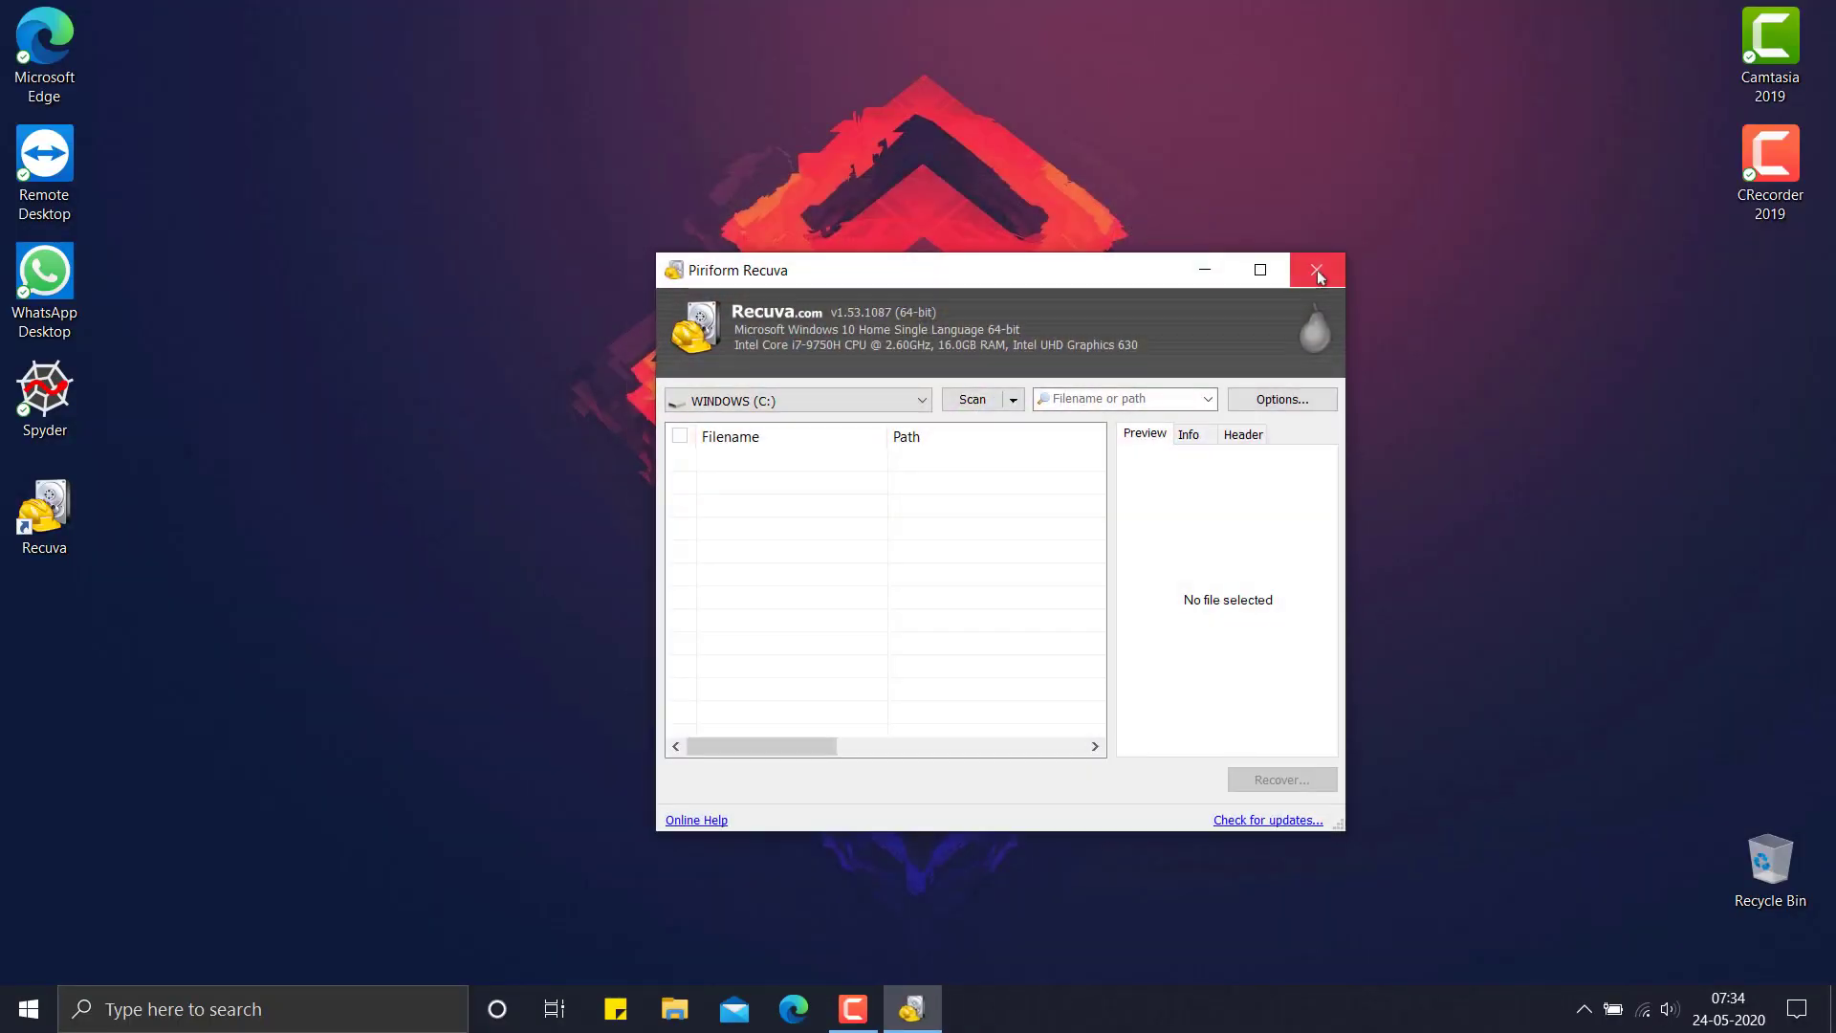
# Close Recuva, permanently delete the Material design Cursors folder from D:\Cursors in File Explorer, and close that window.
pyautogui.click(1317, 270)
pyautogui.click(674, 1006)
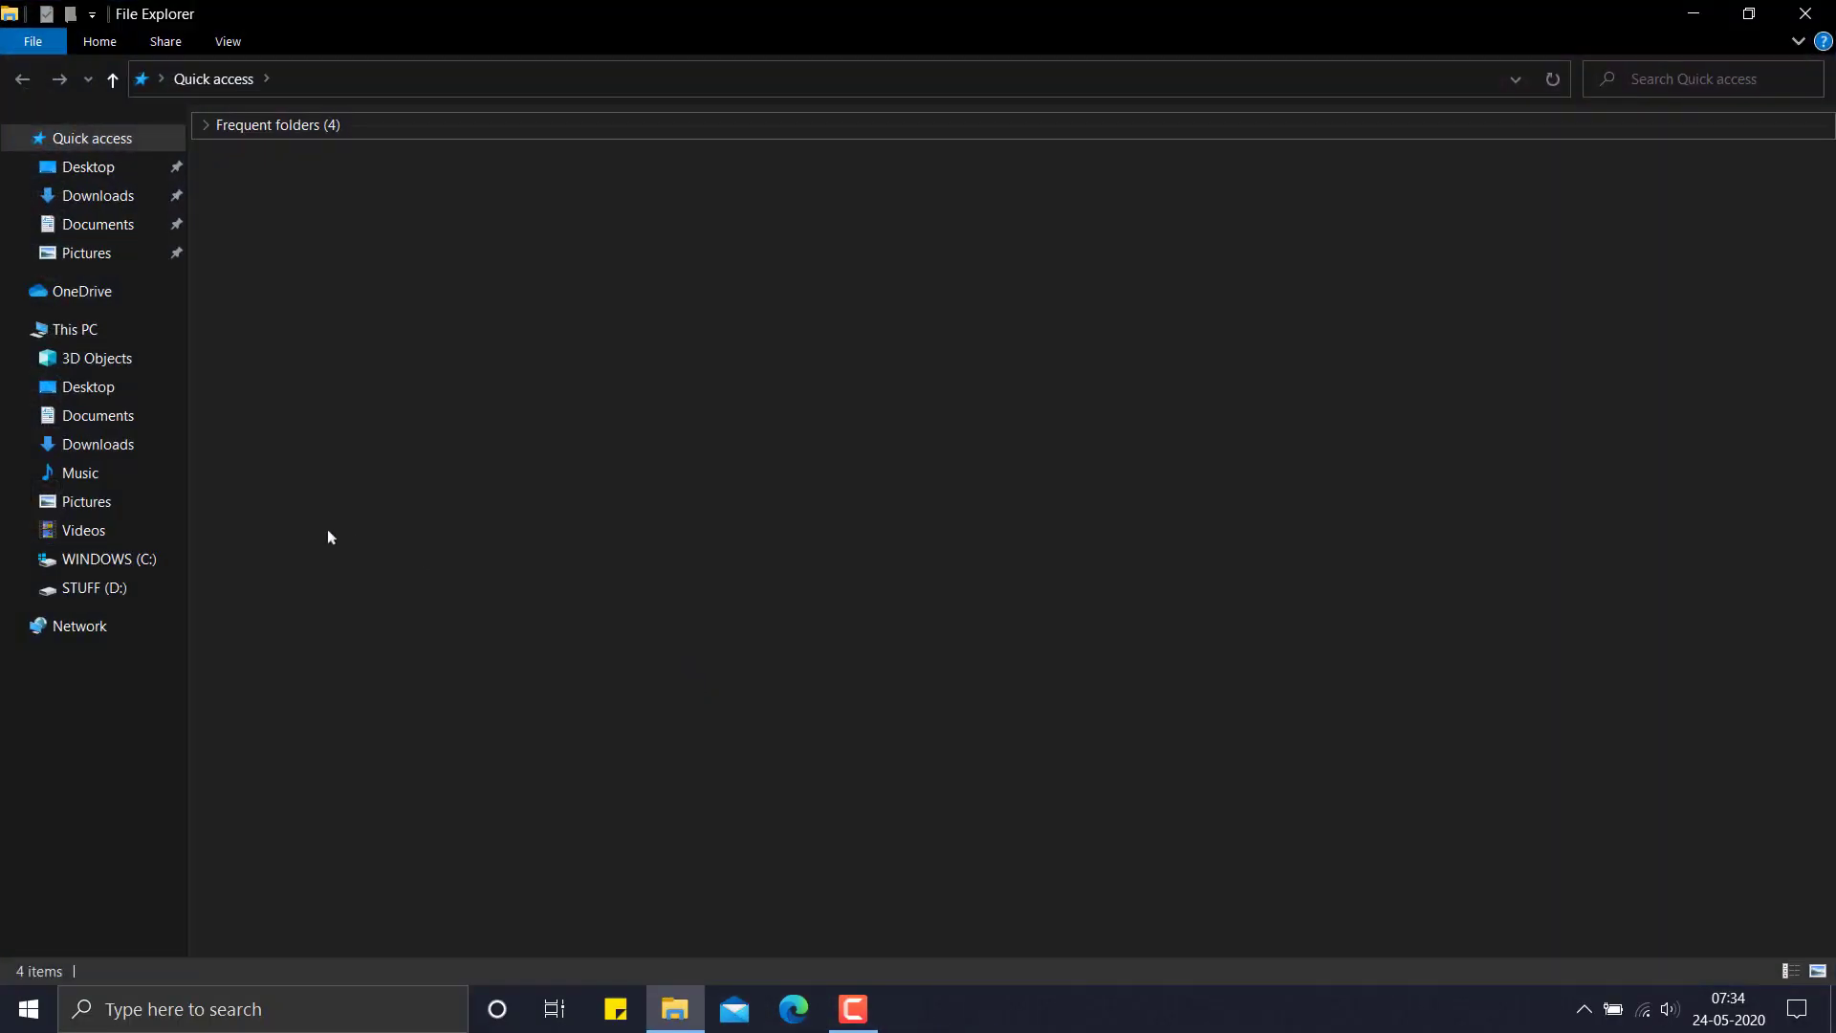
pyautogui.click(96, 587)
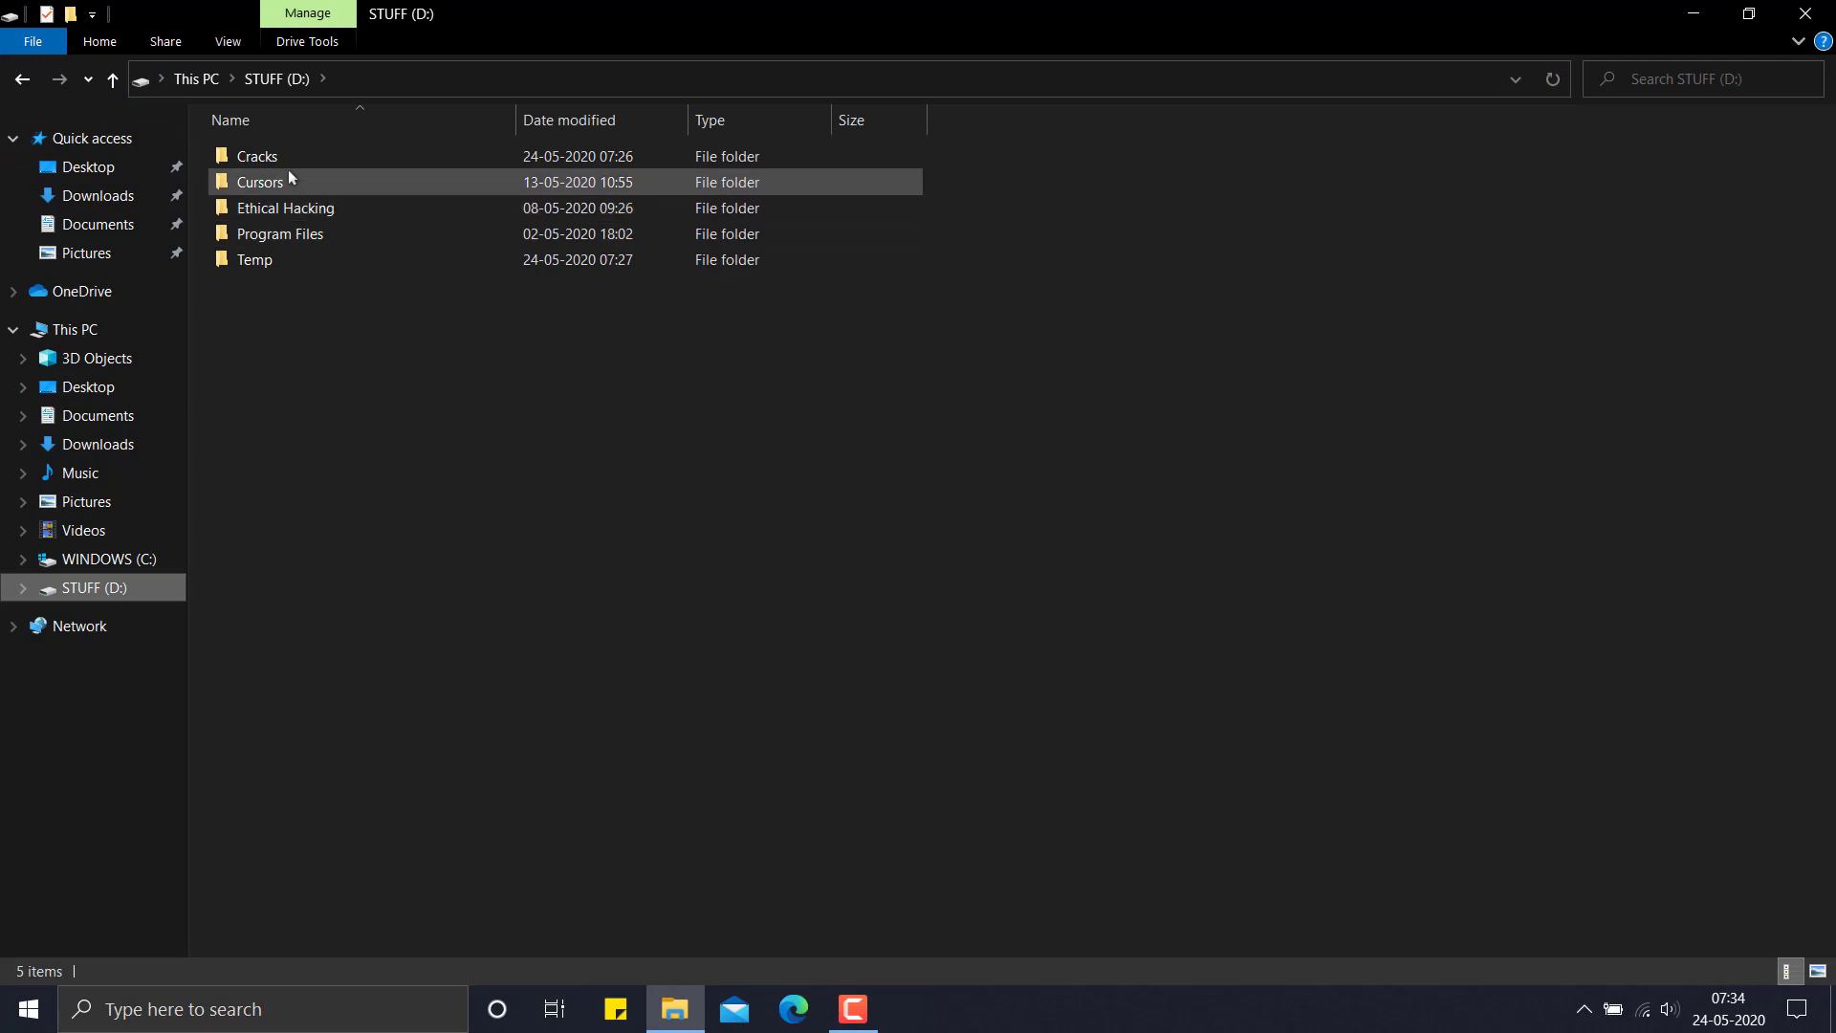
pyautogui.click(281, 182)
pyautogui.doubleClick(281, 181)
pyautogui.click(306, 209)
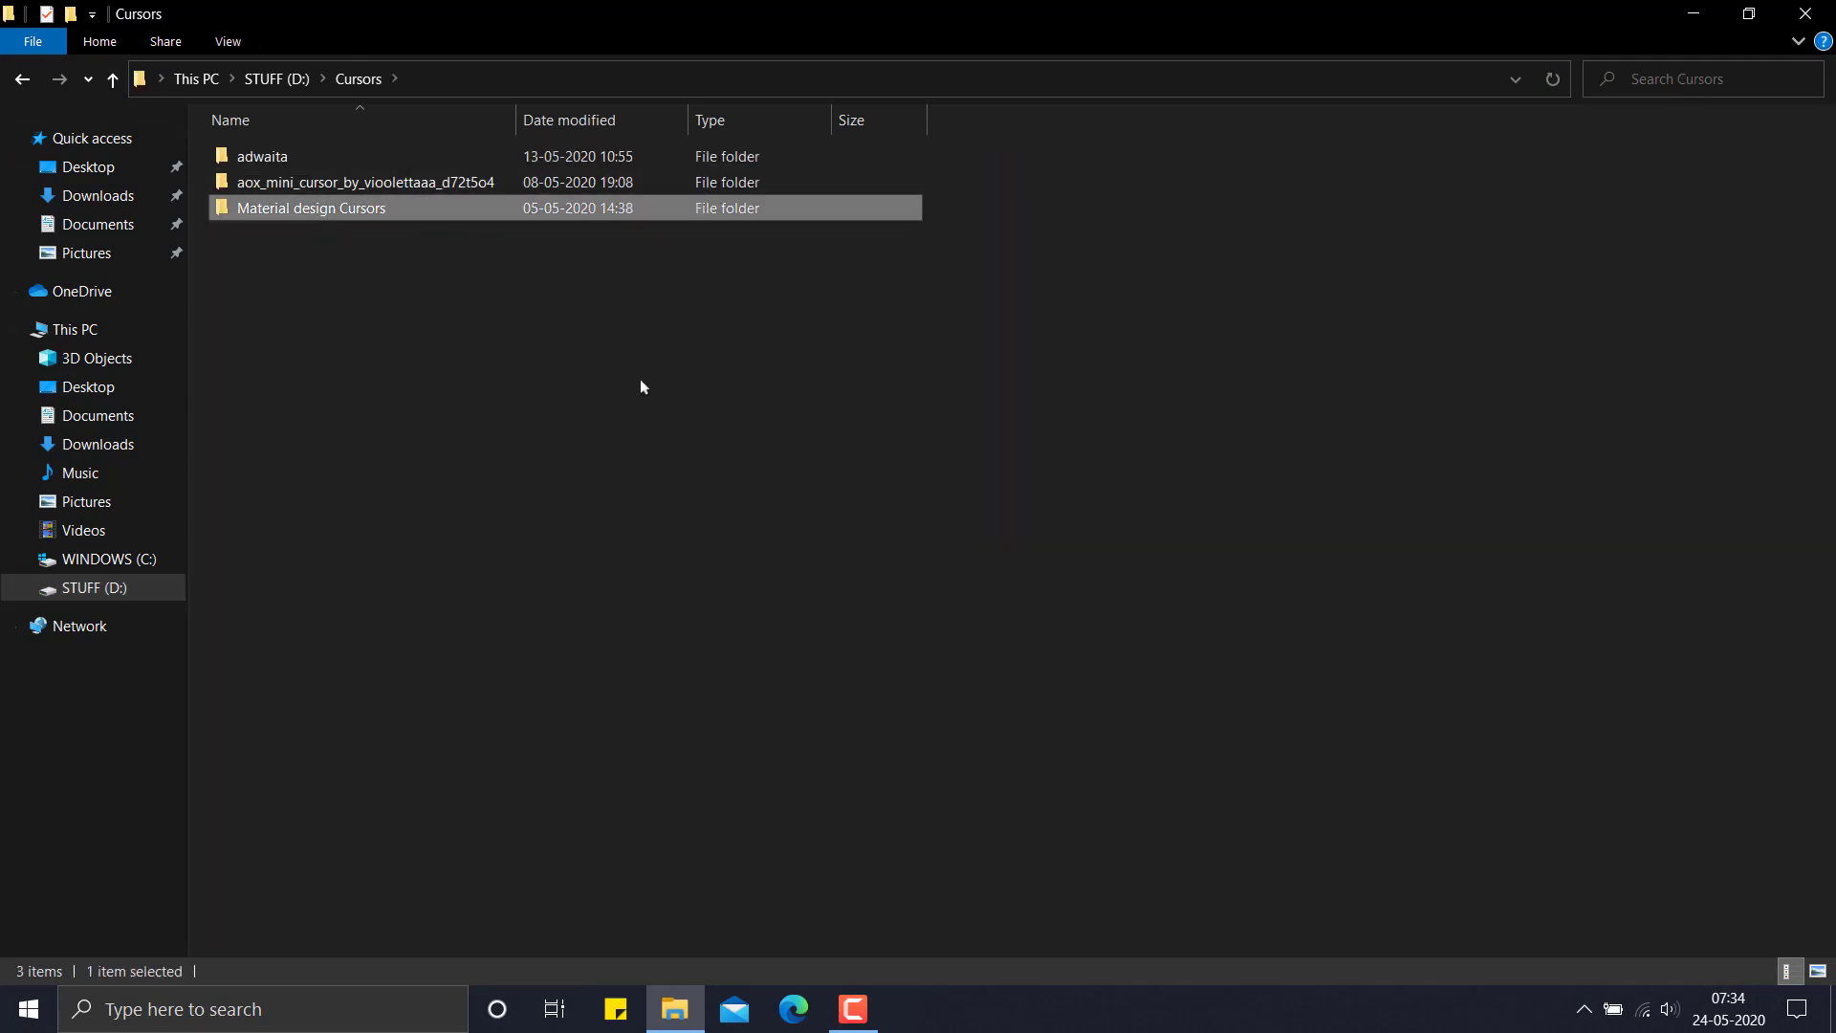
pyautogui.hotkey('shift', 'Delete')
pyautogui.press('Return')
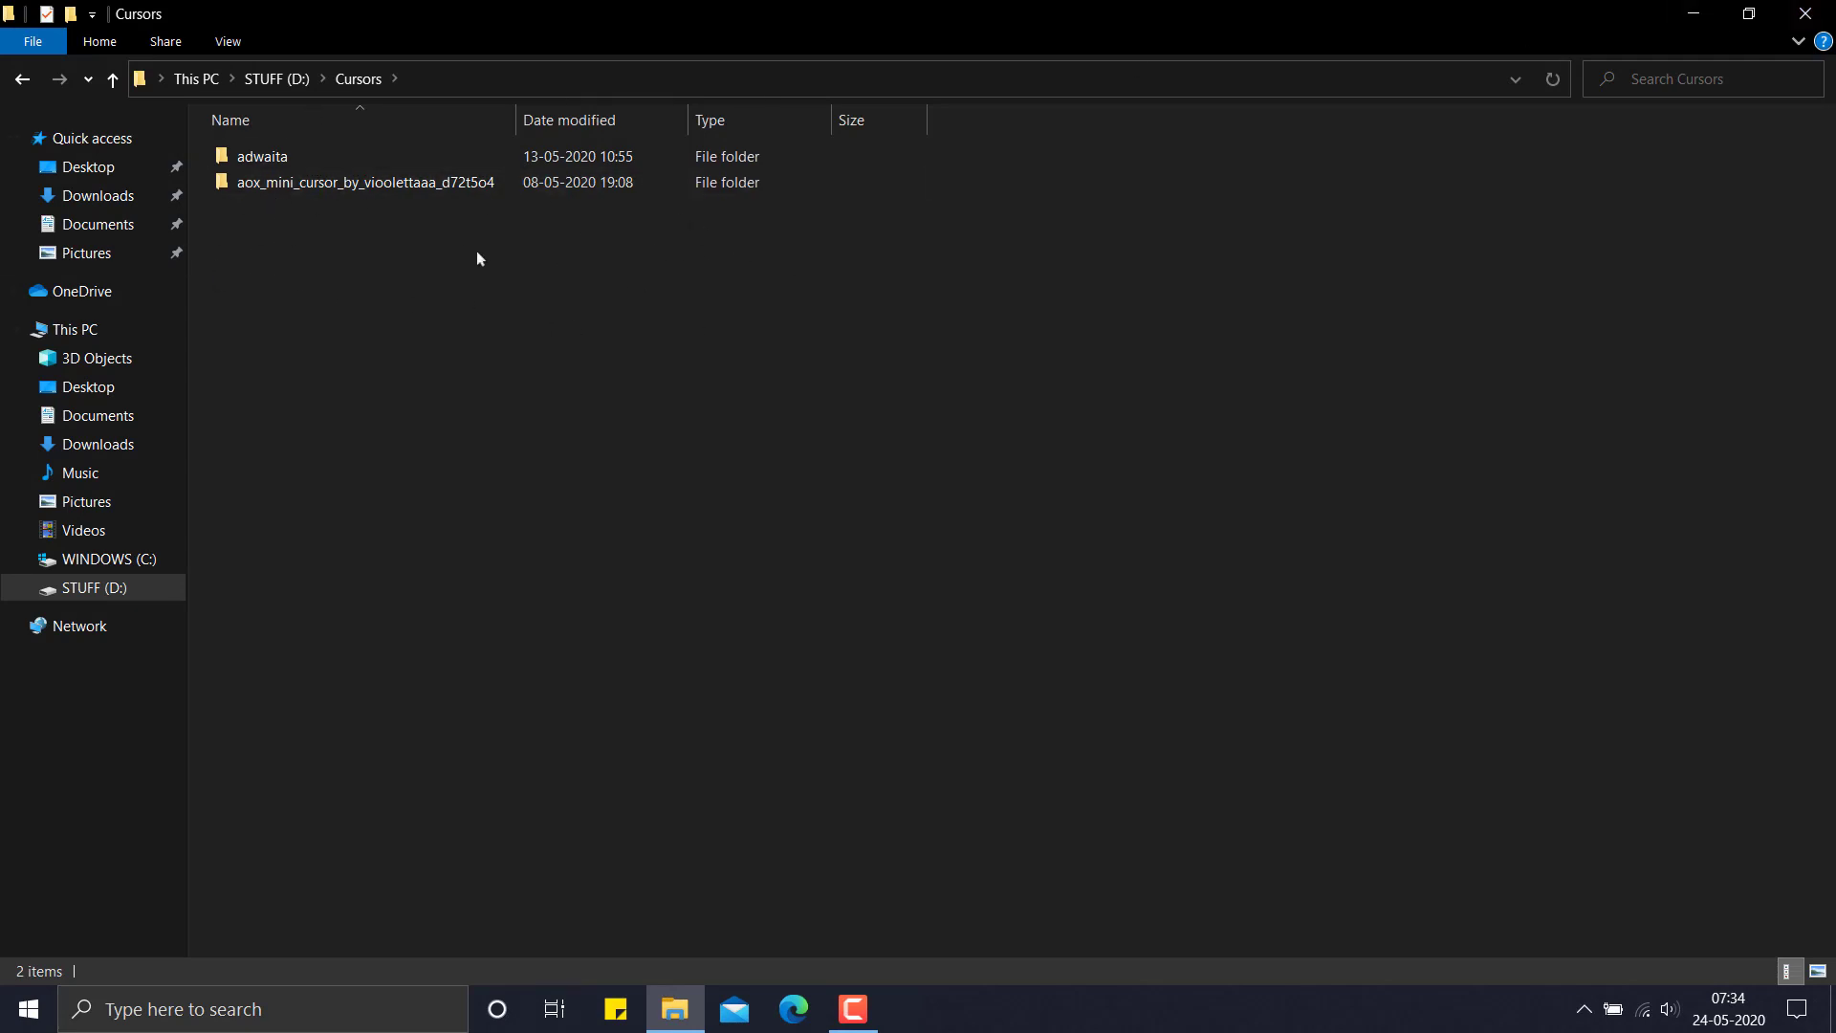
pyautogui.click(1806, 13)
# Open the Recycle Bin to check for the deleted folder and close it again.
pyautogui.click(1772, 872)
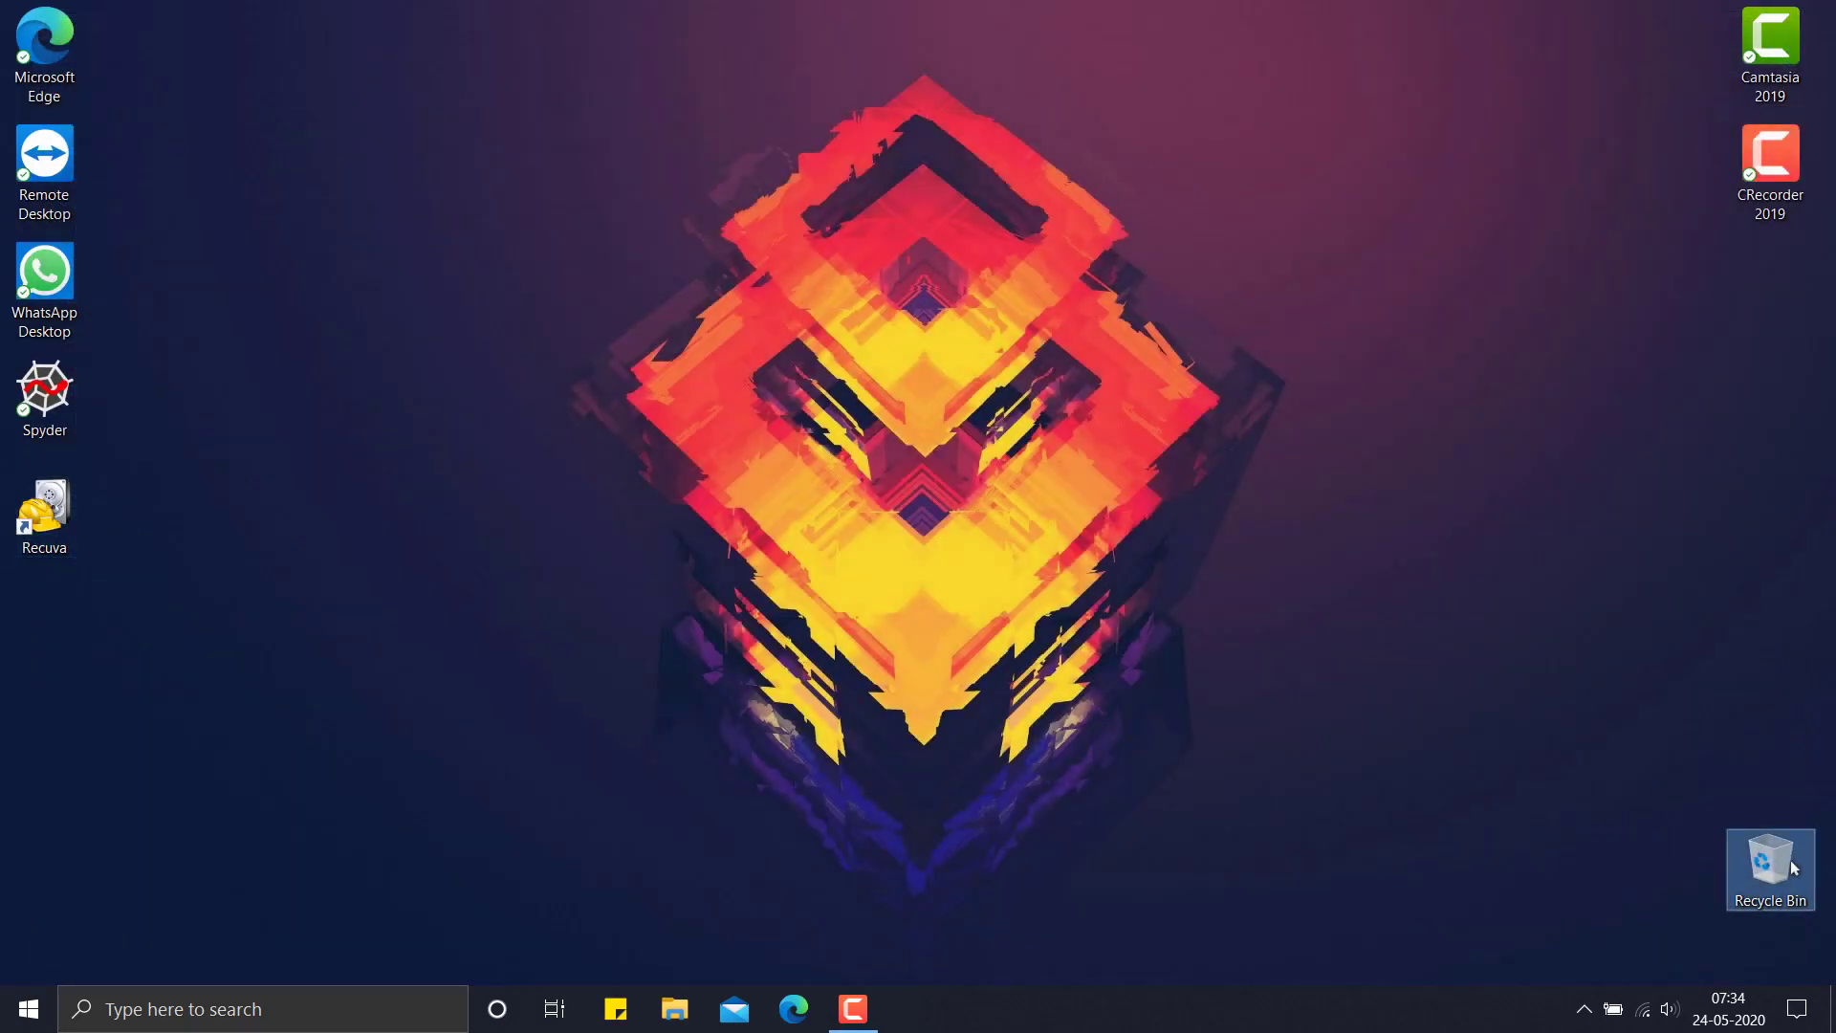
pyautogui.rightClick(1777, 876)
pyautogui.doubleClick(1777, 876)
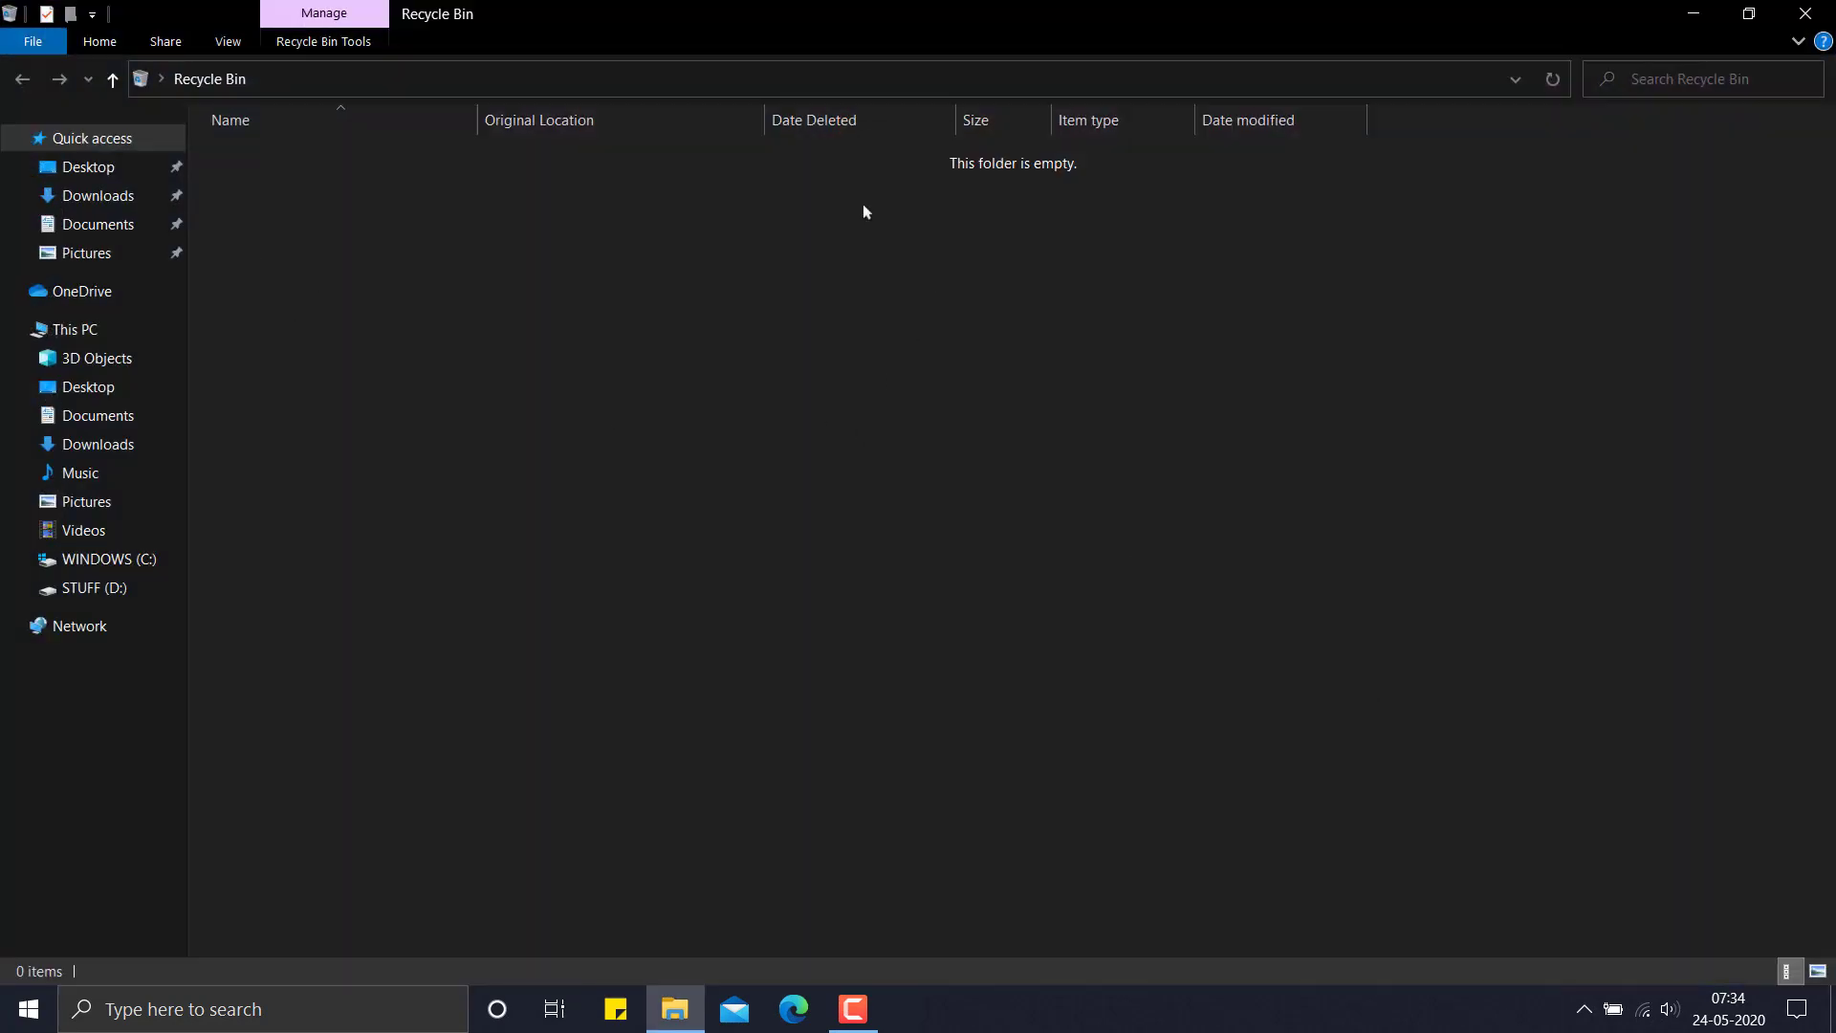
pyautogui.click(1817, 11)
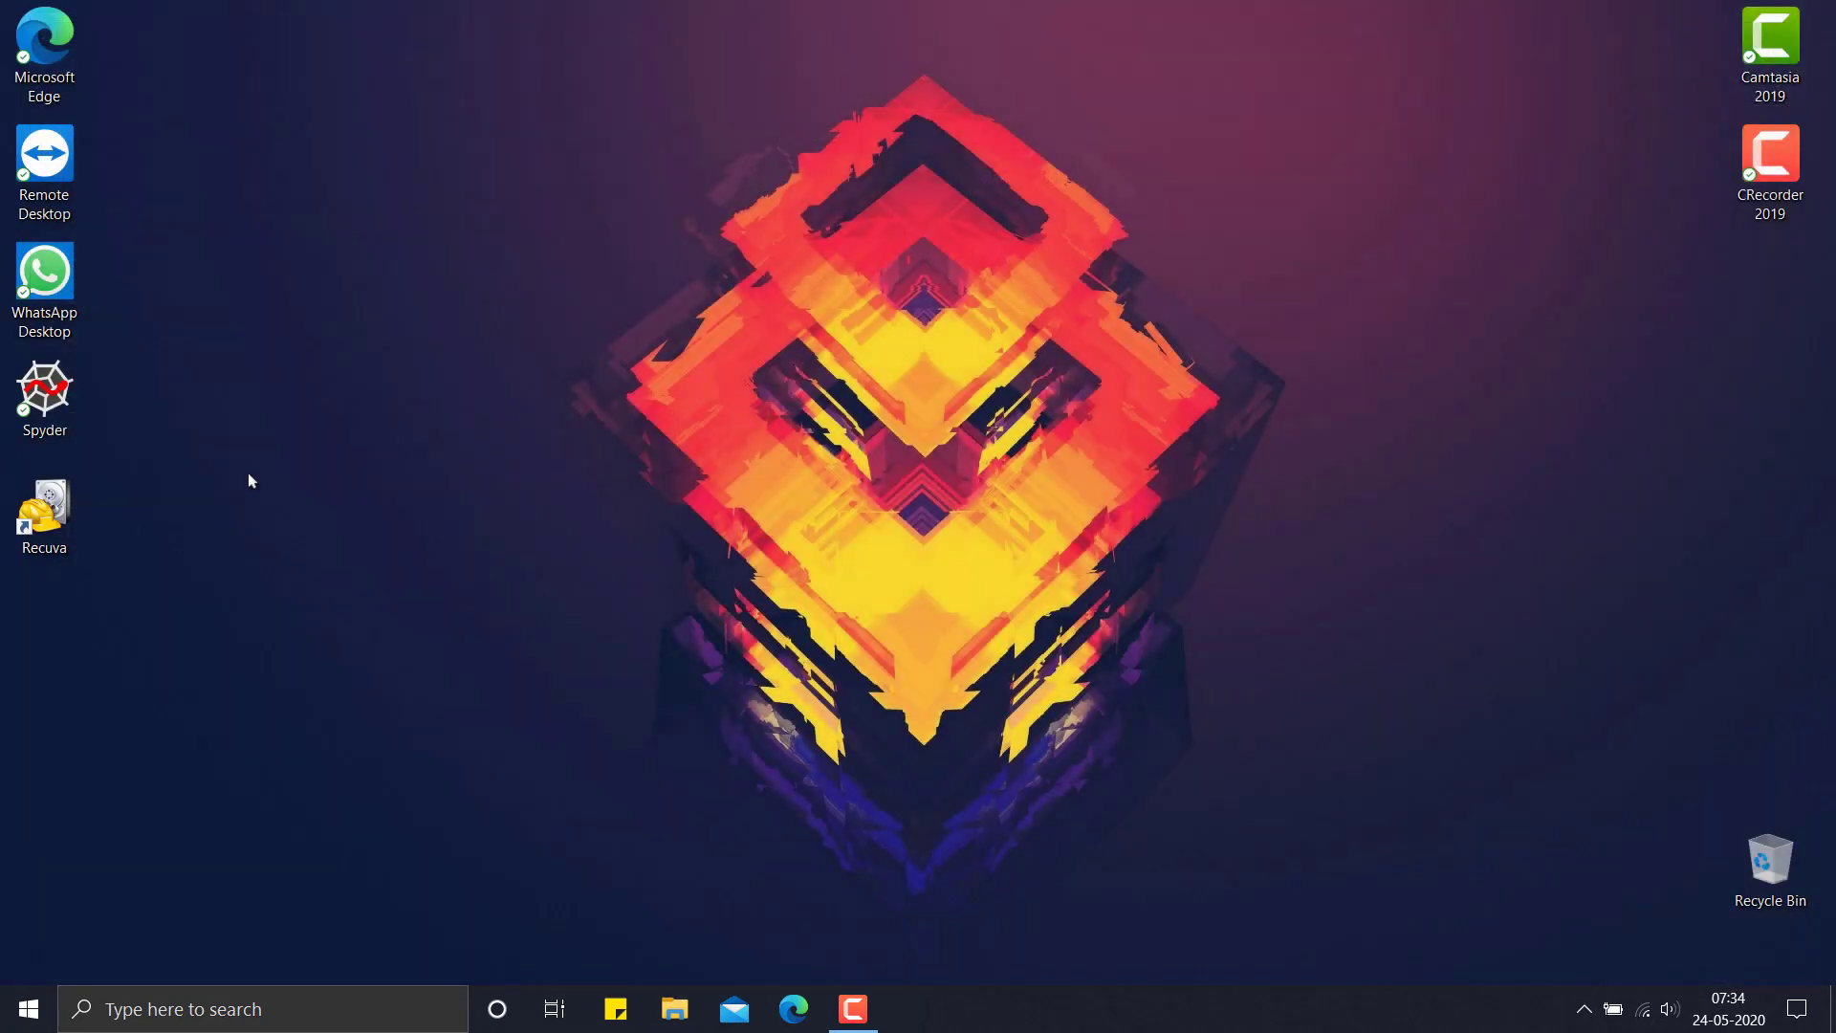
# Launch Recuva from the desktop, reposition its wizard, and continue with All Files as the file type to recover.
pyautogui.doubleClick(48, 512)
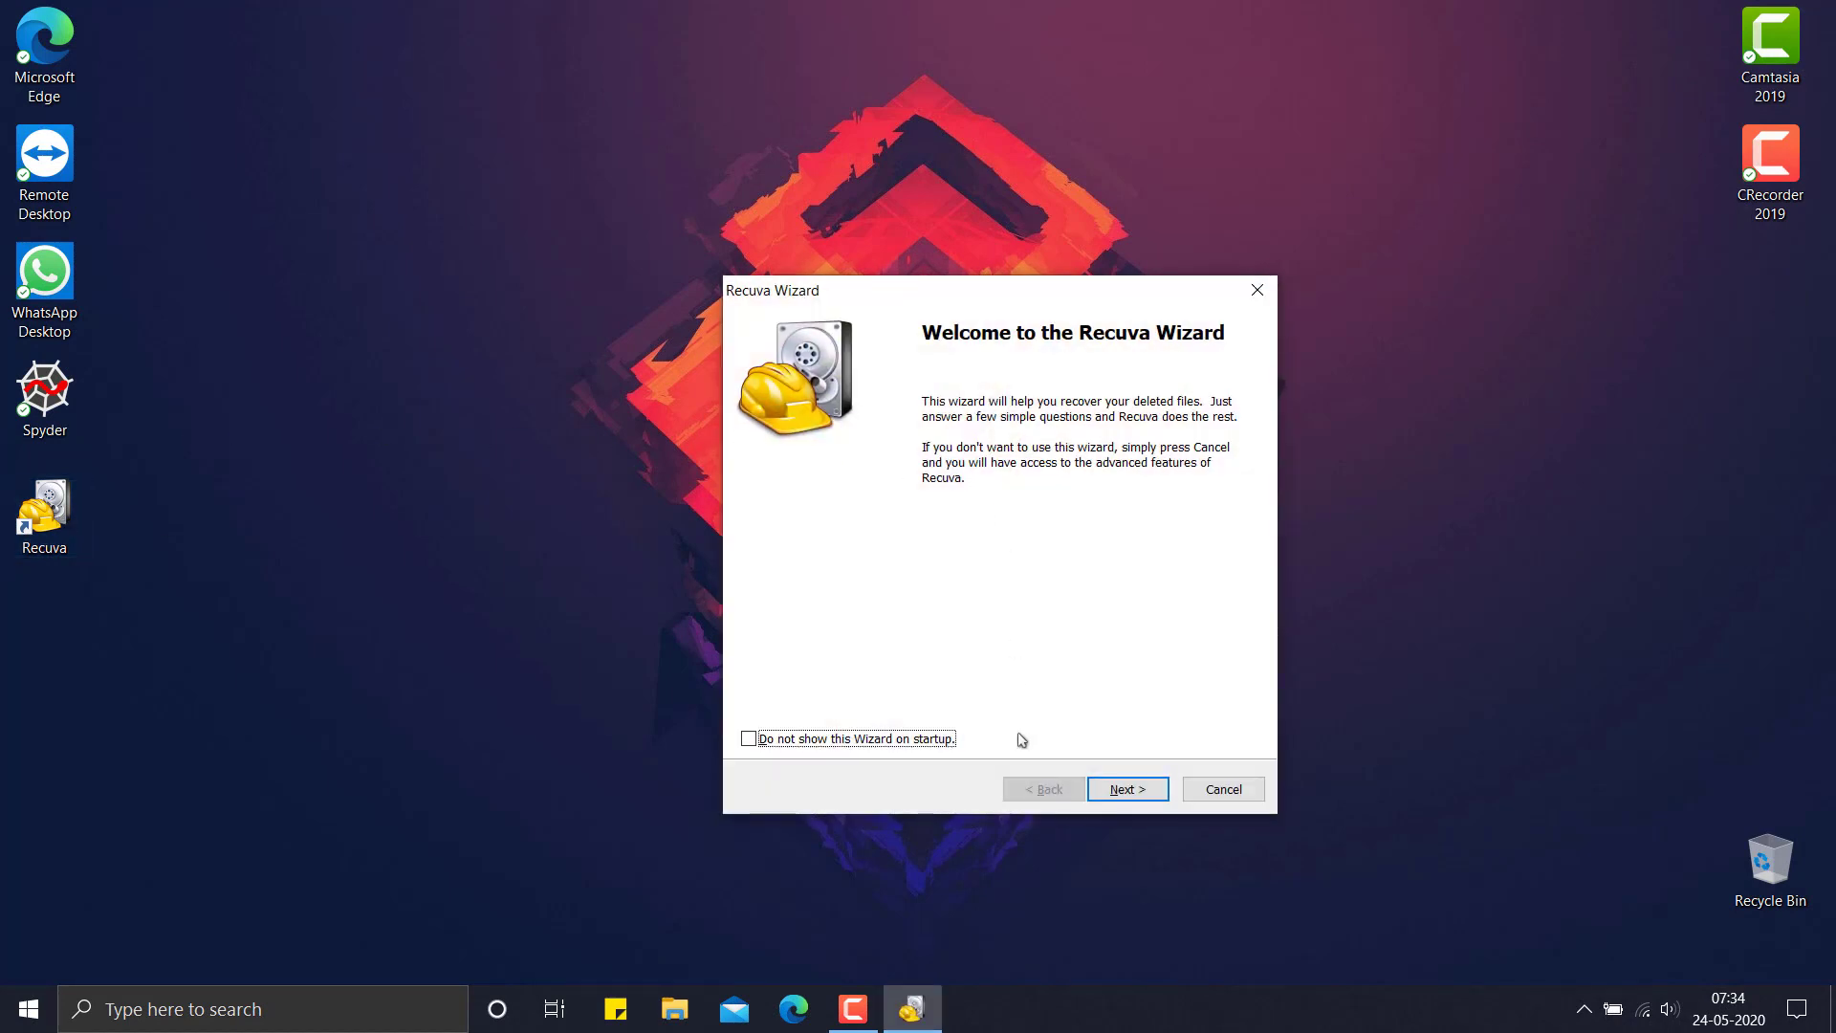
pyautogui.click(1129, 789)
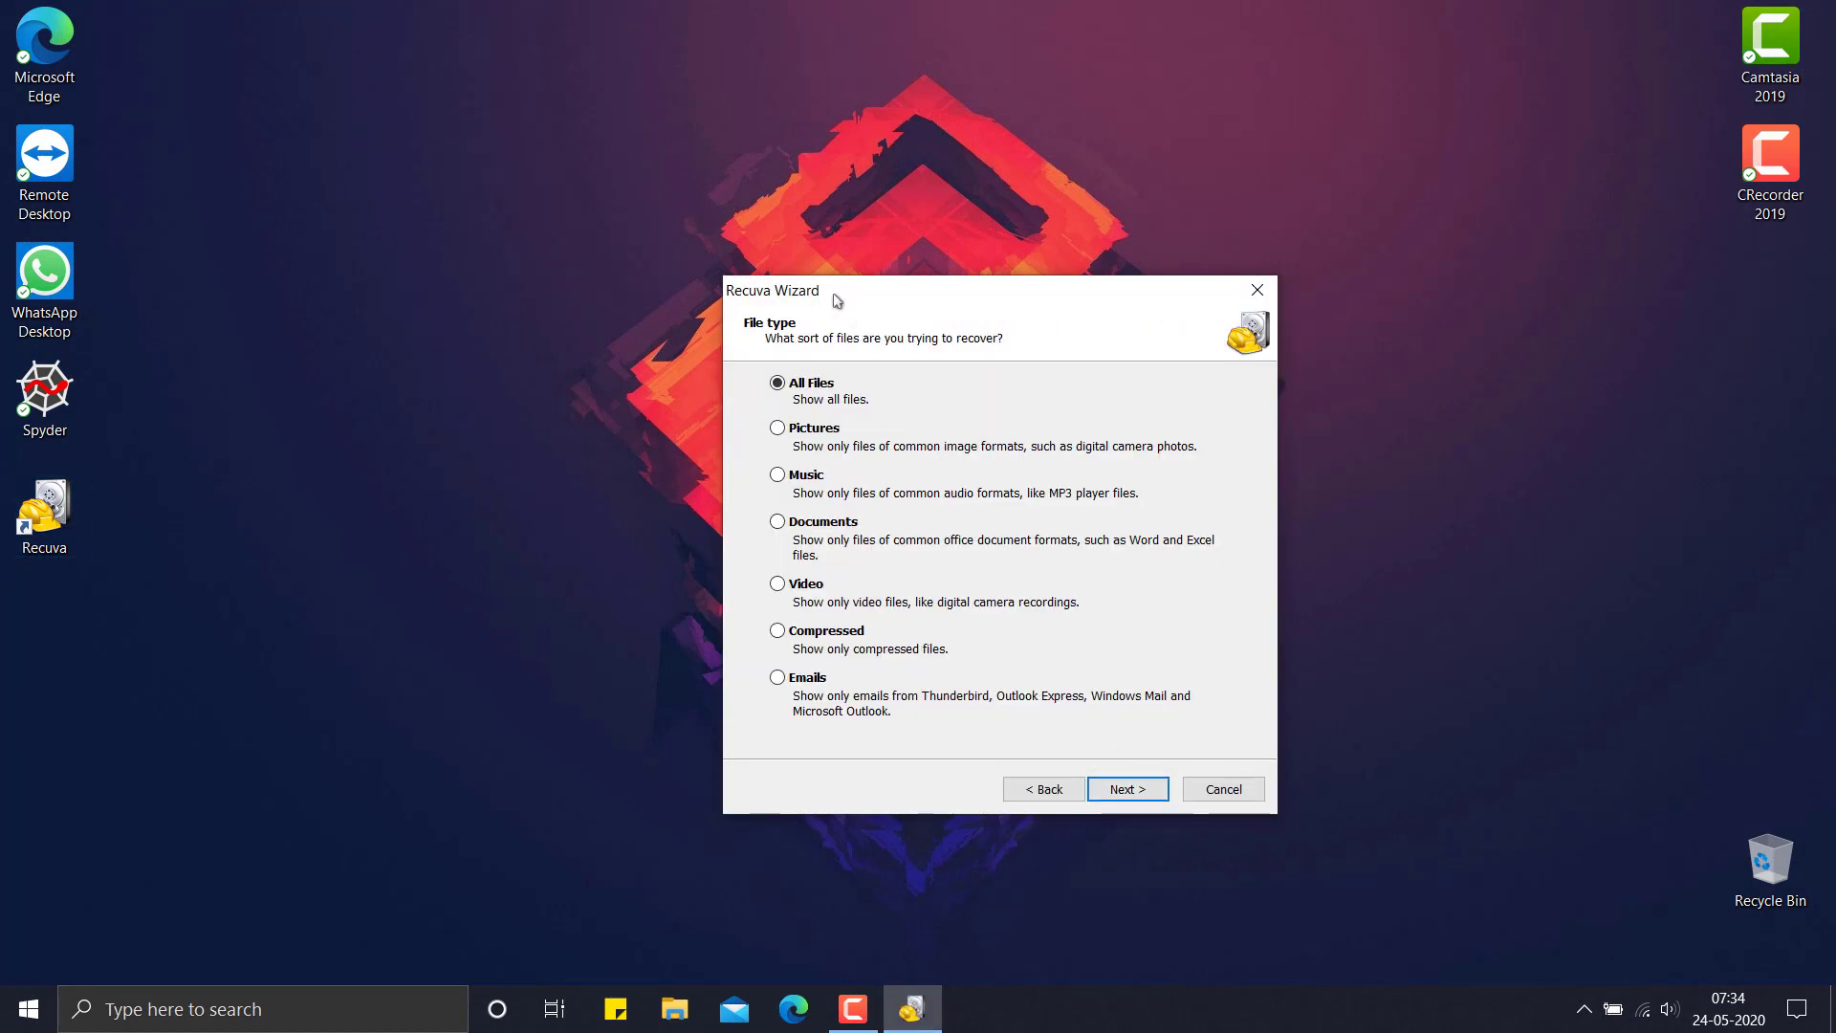
pyautogui.moveTo(837, 301); pyautogui.dragTo(647, 273)
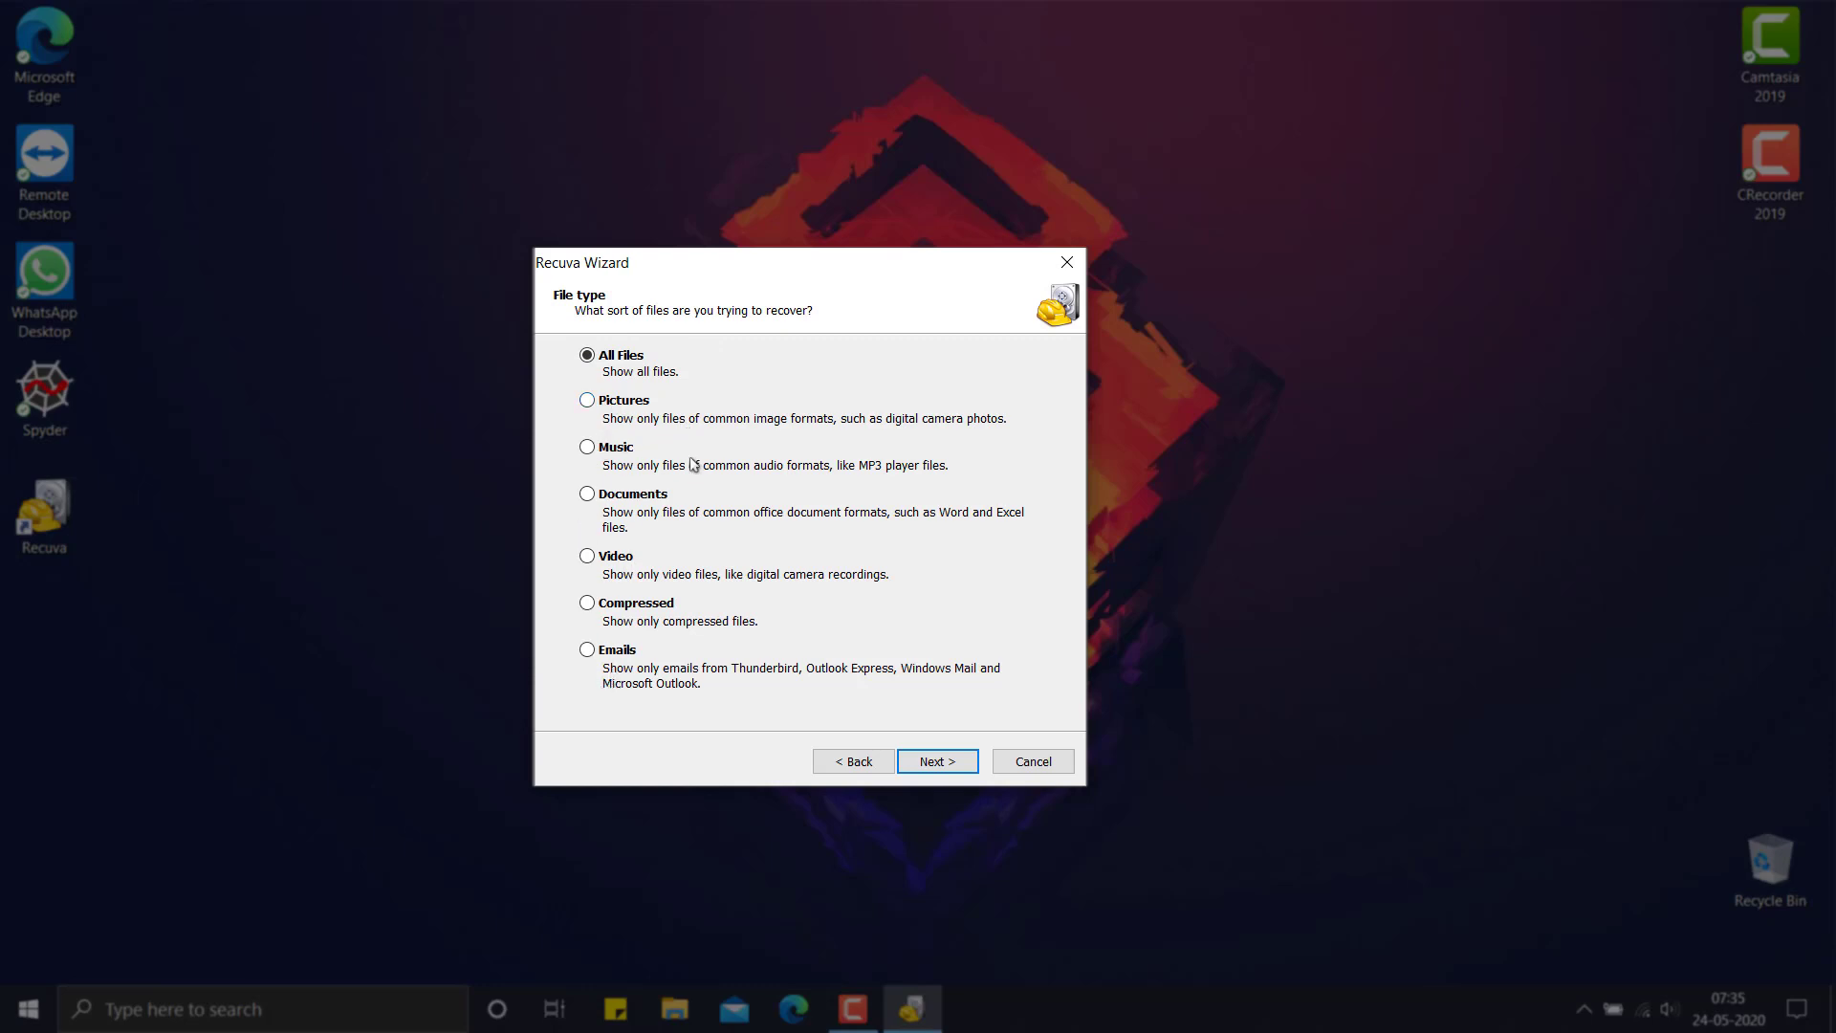
pyautogui.click(953, 772)
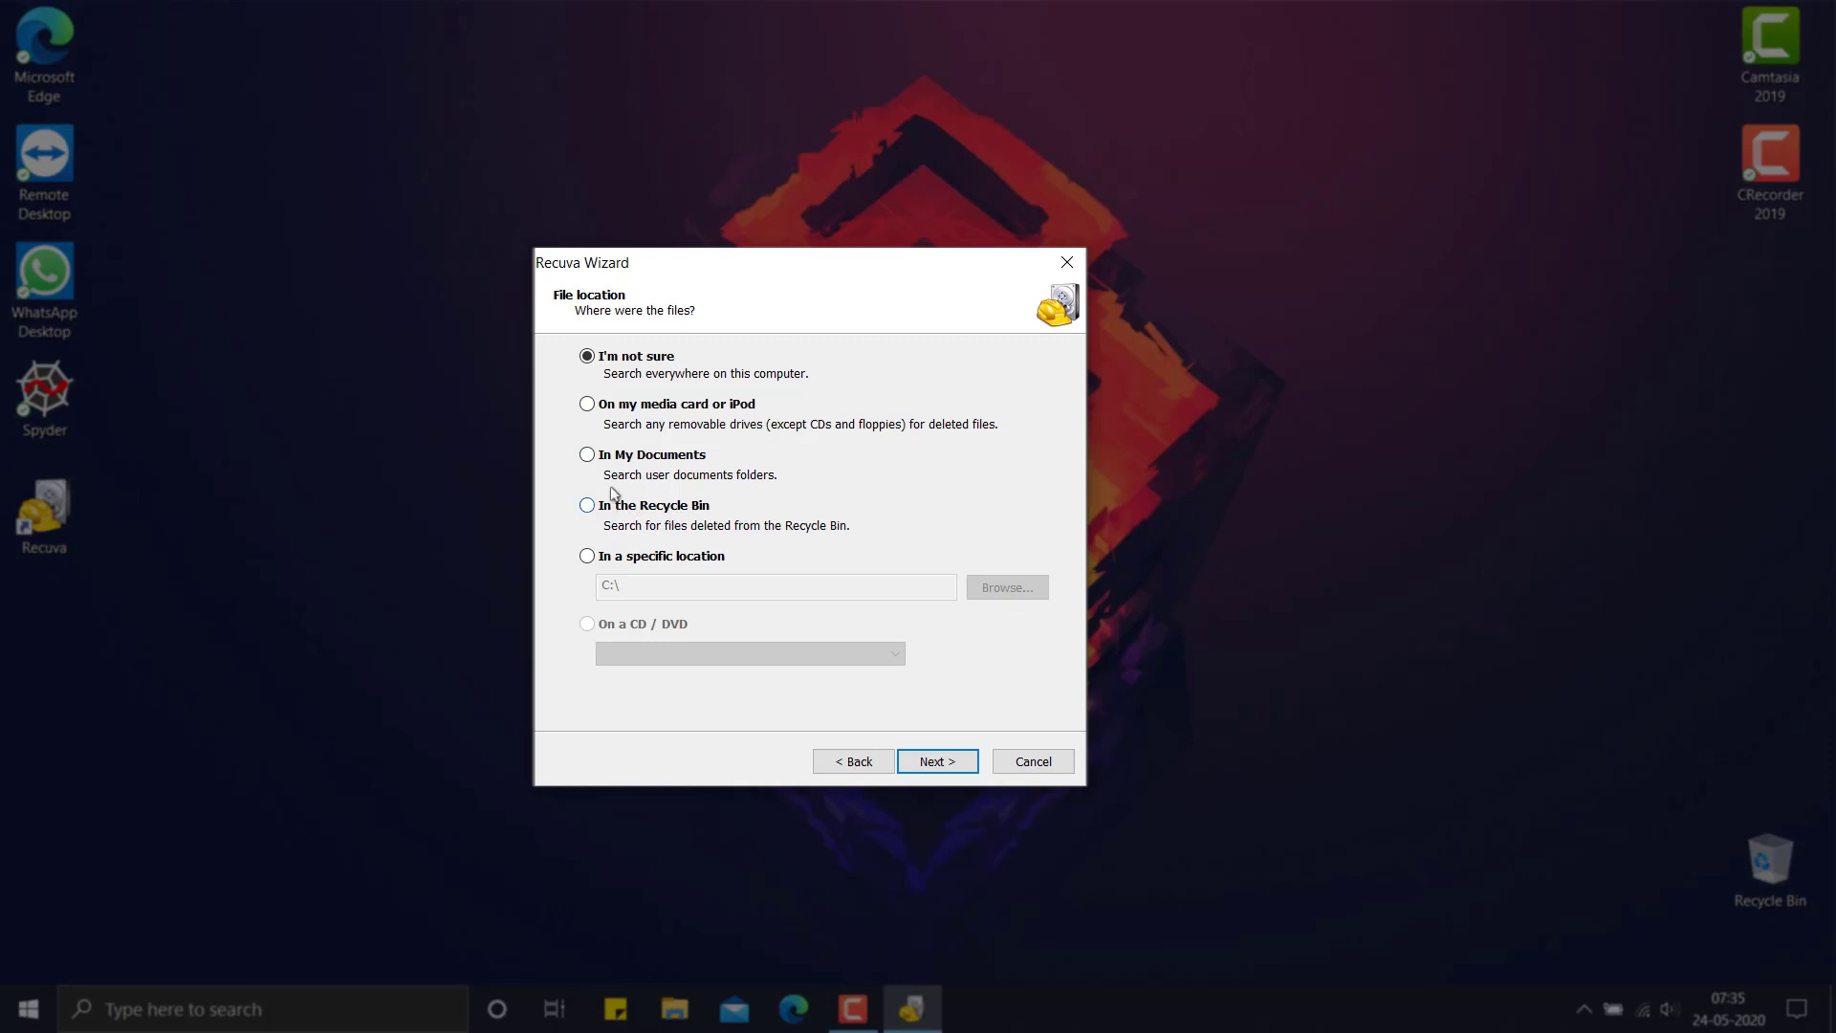
# Set the wizard to search the specific location D:\Cursors and start the scan with Deep Scan left off.
pyautogui.click(590, 559)
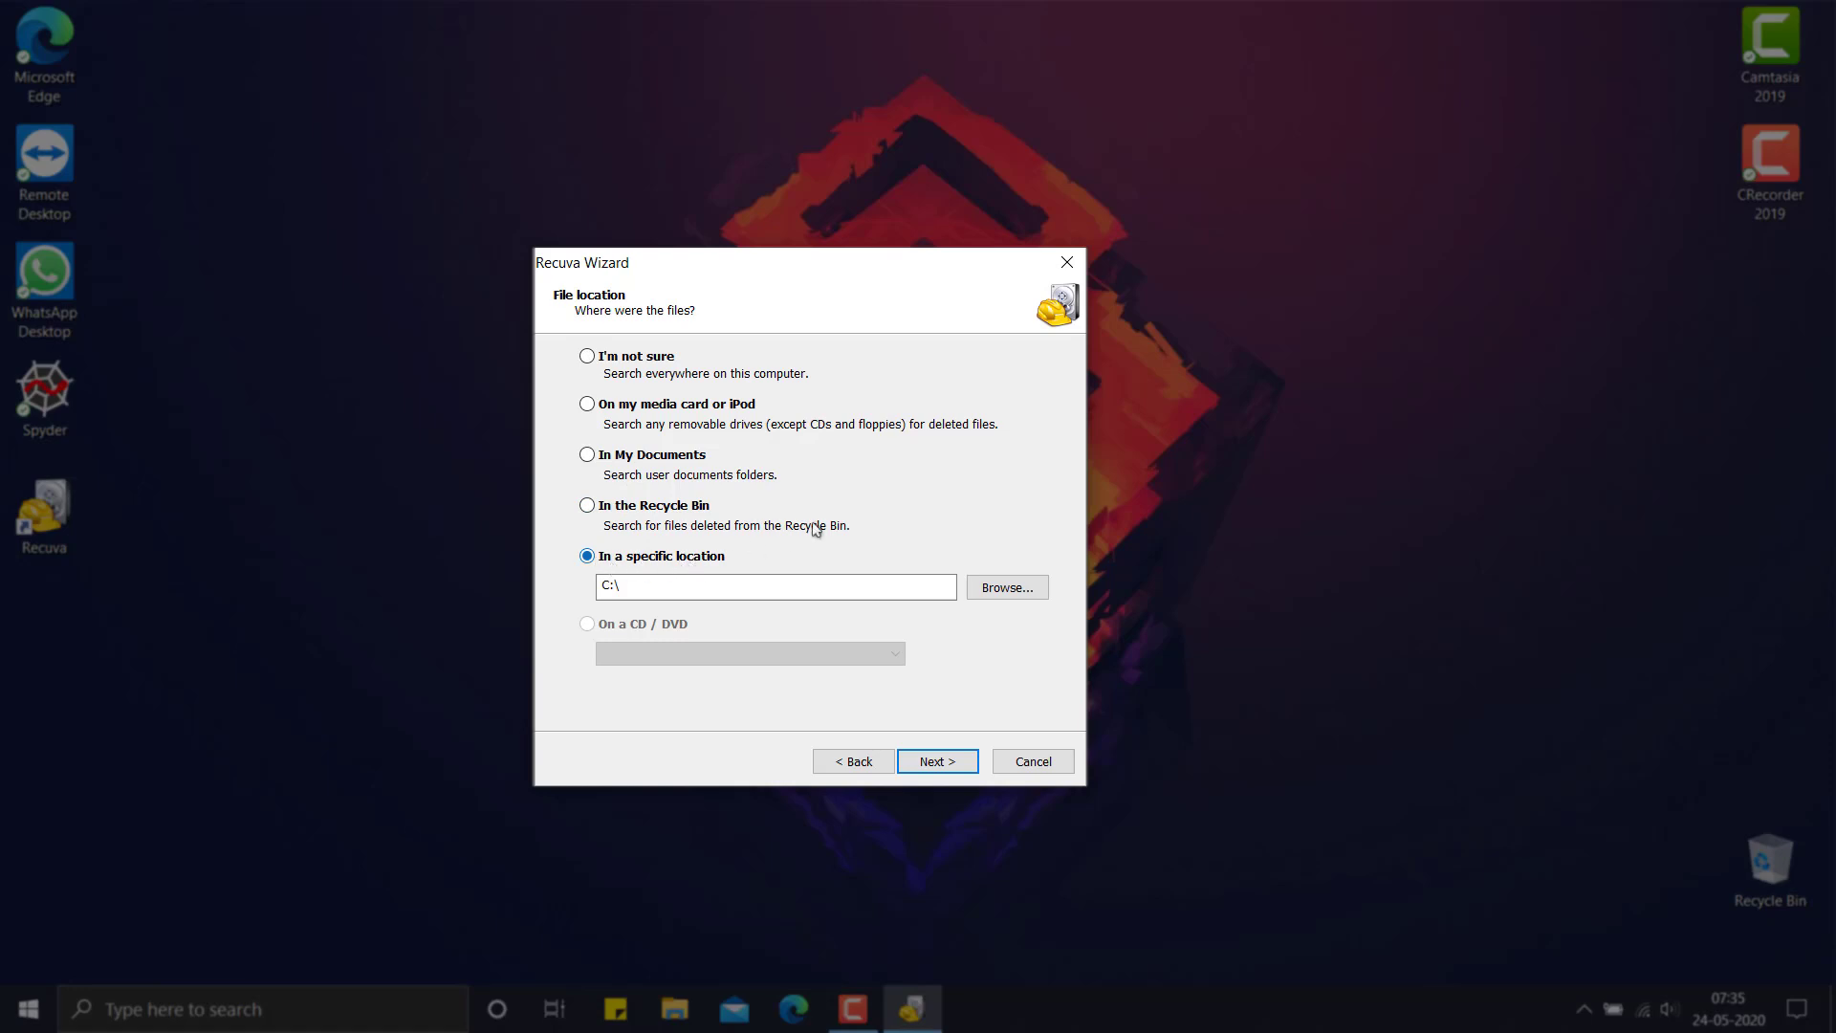
pyautogui.click(1002, 595)
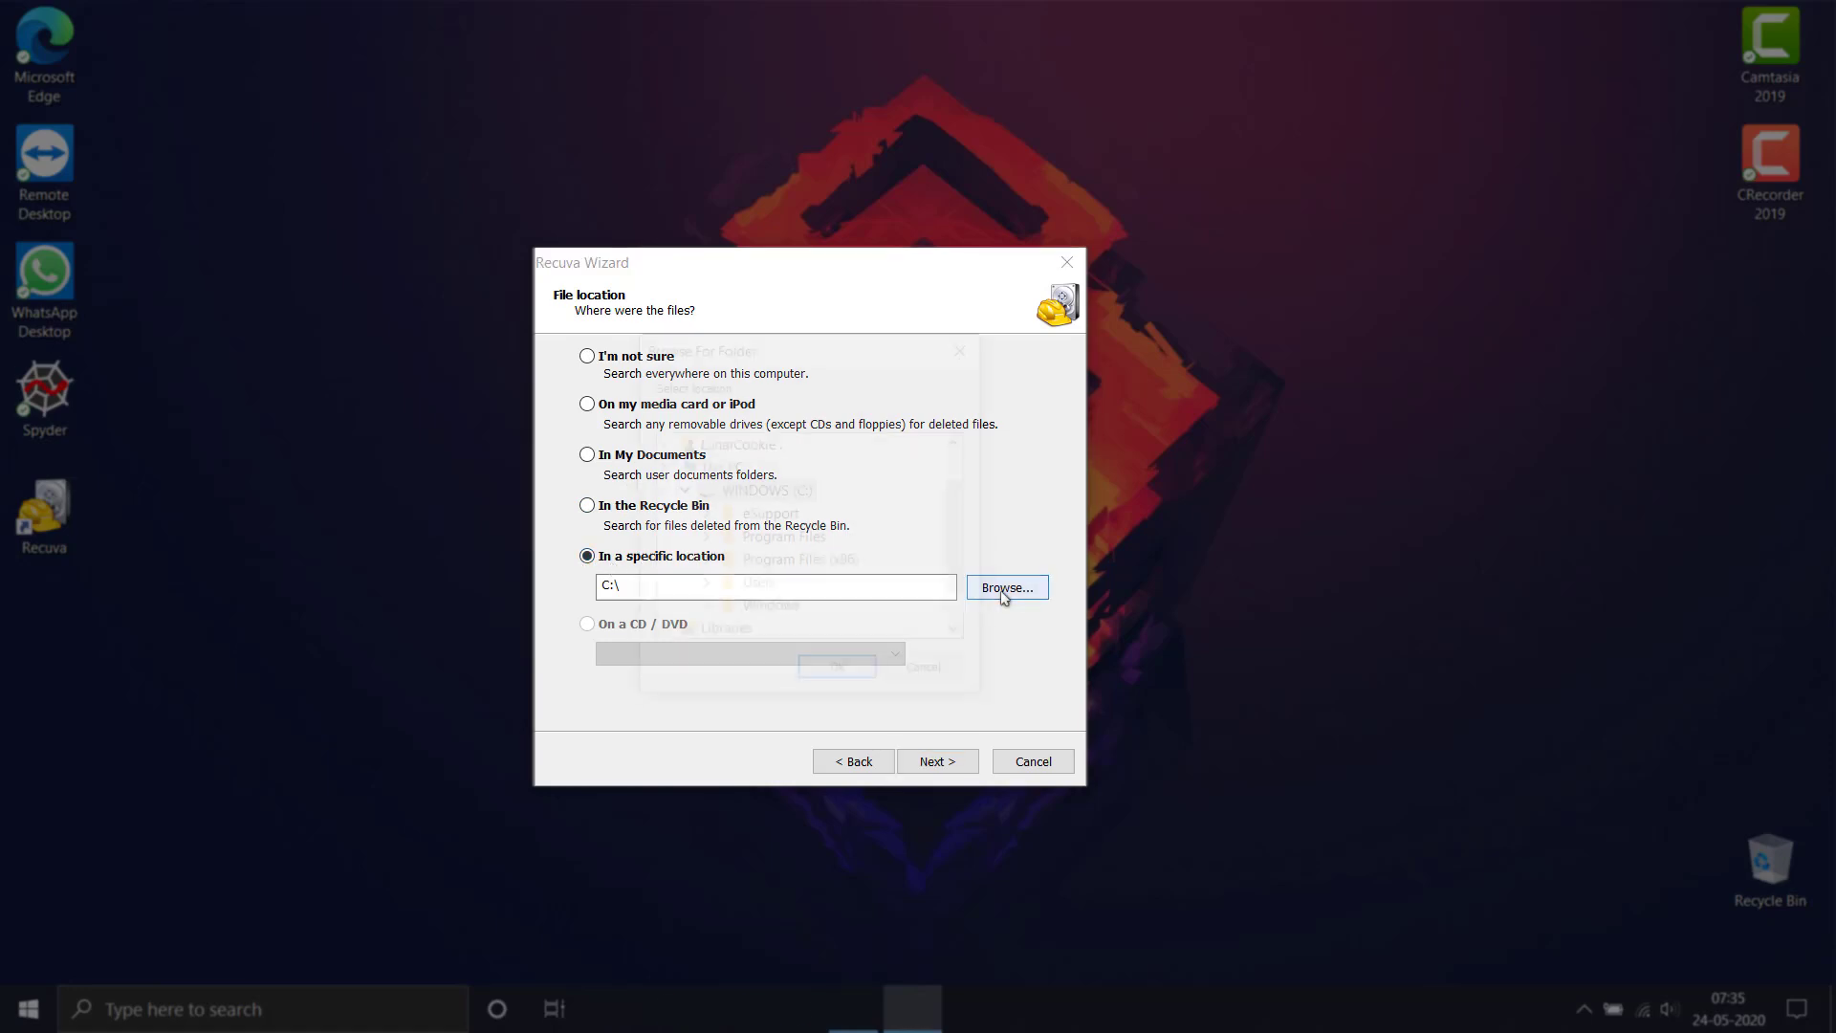
pyautogui.scroll(-3, 872, 524)
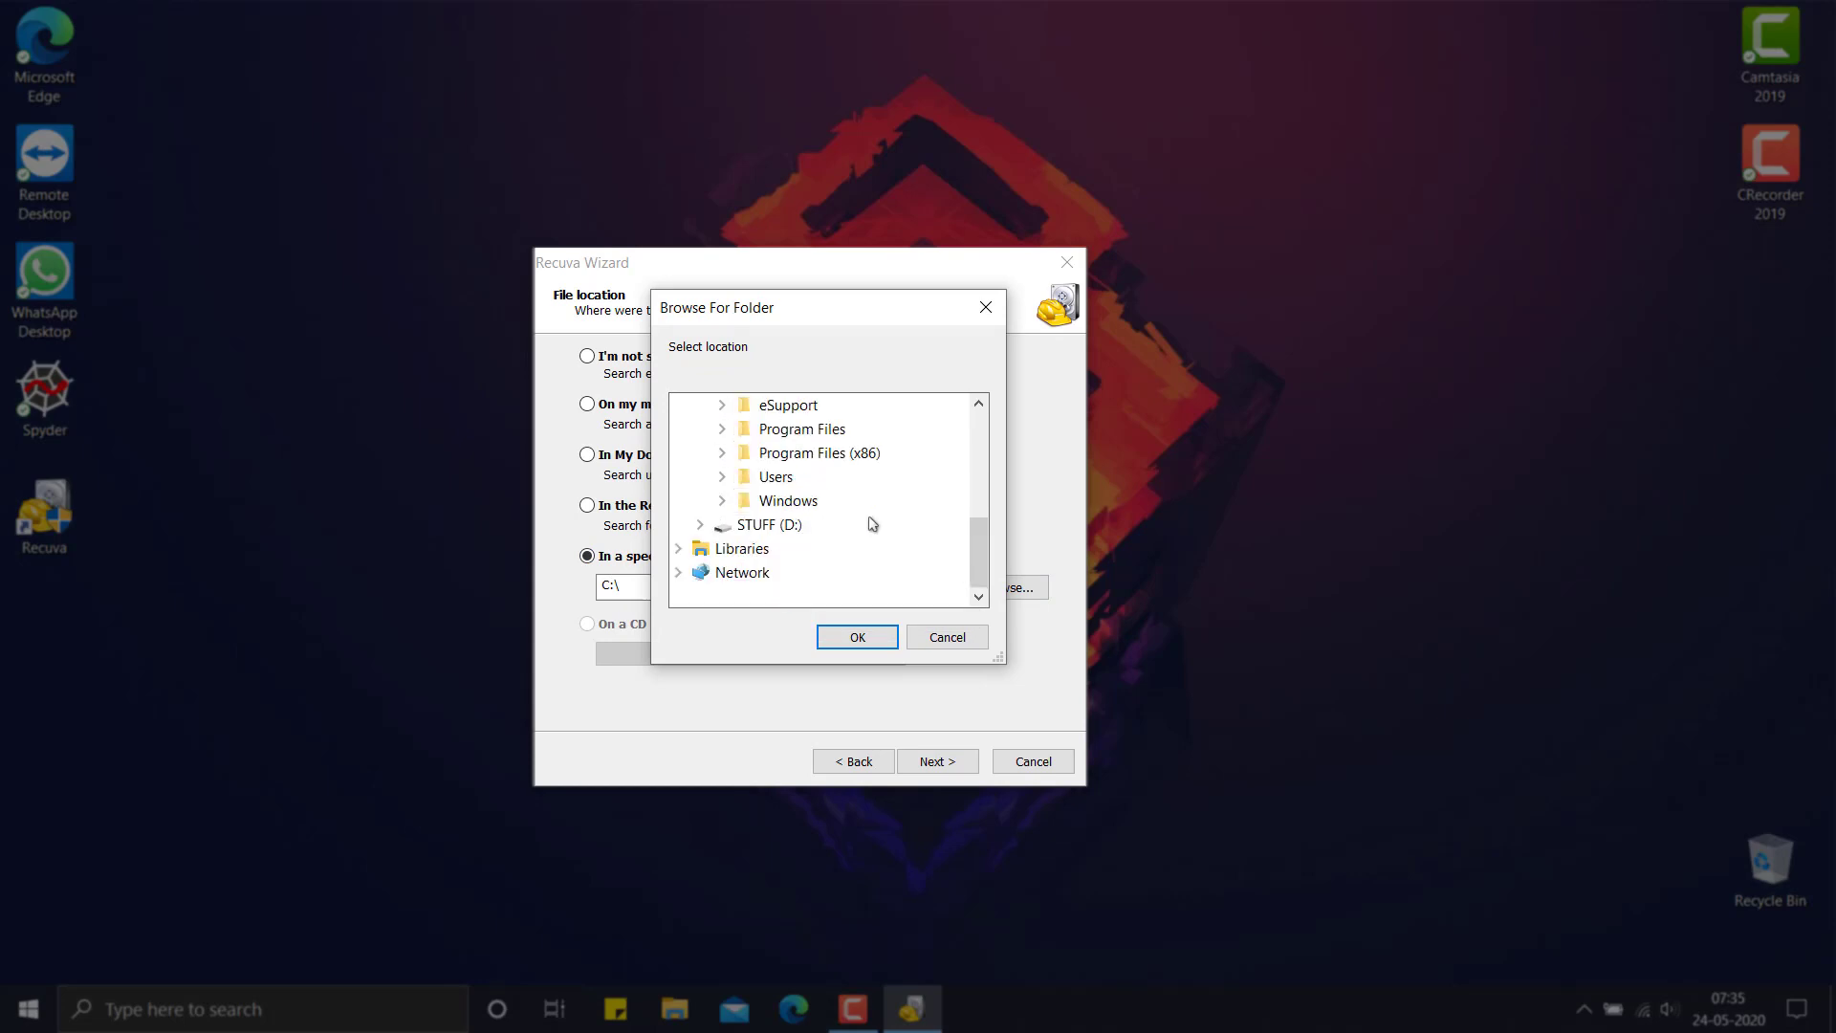
pyautogui.doubleClick(766, 524)
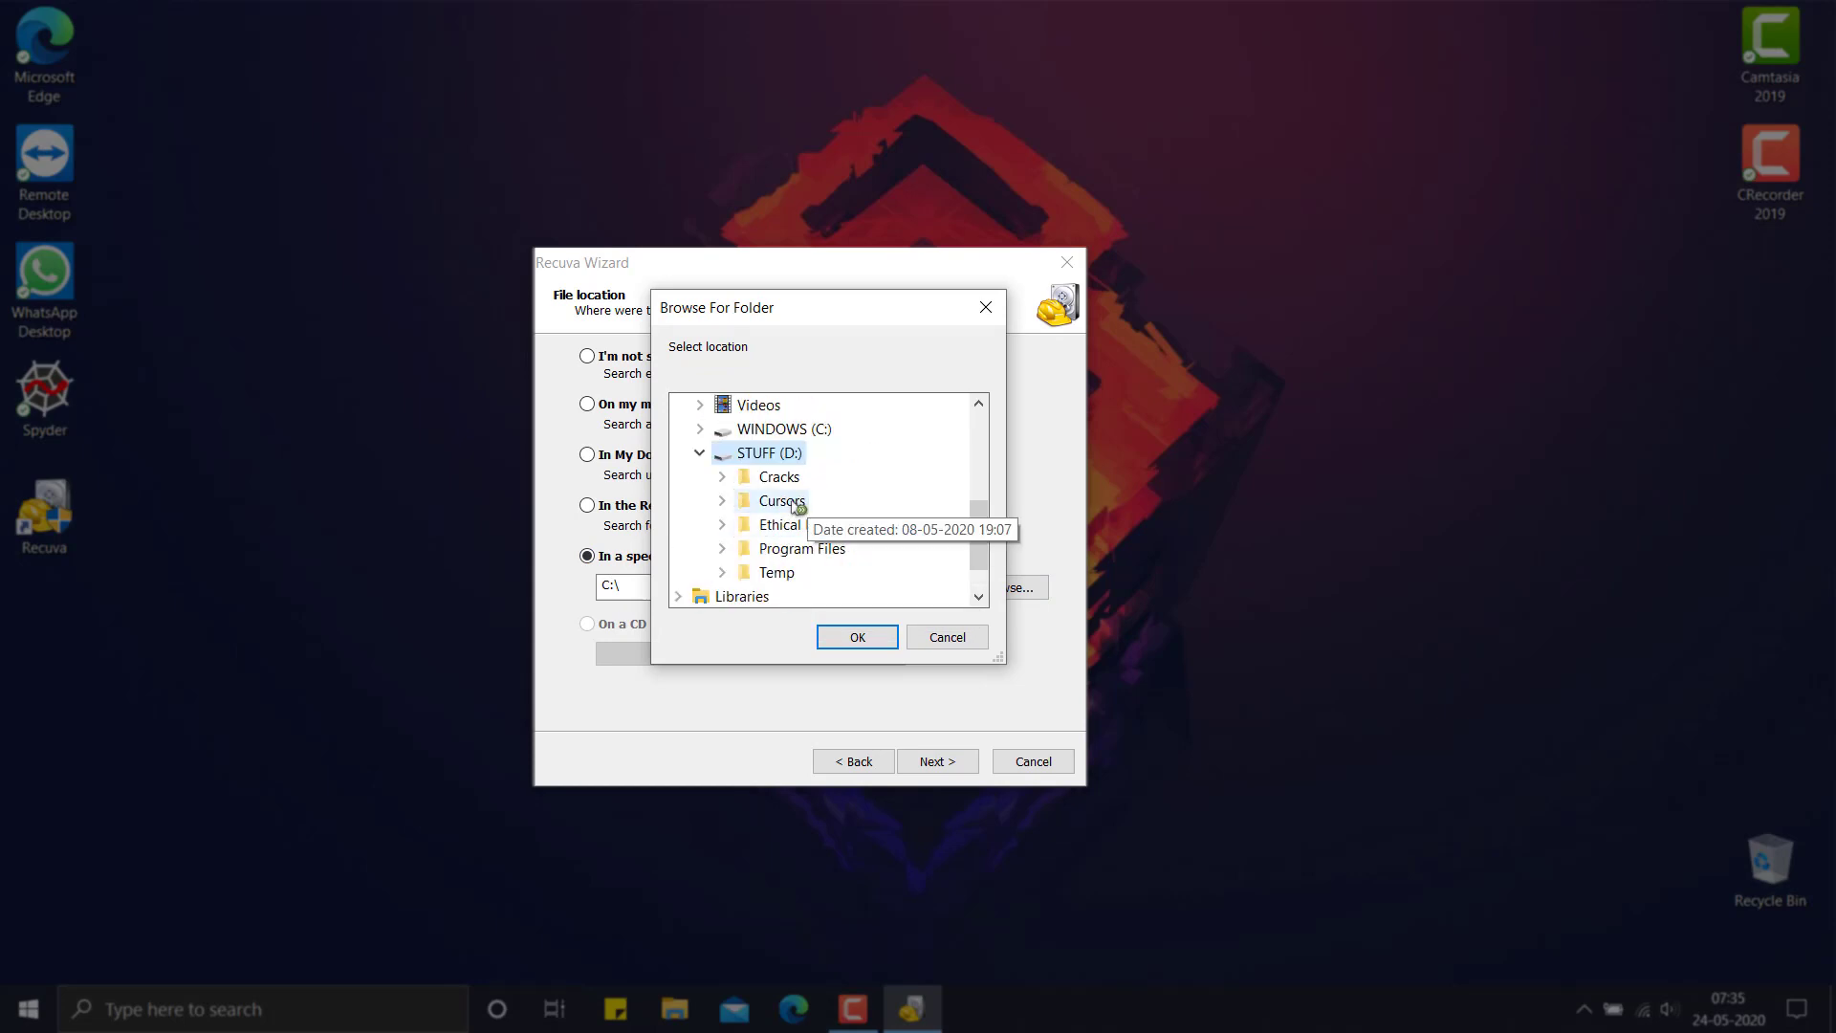
pyautogui.doubleClick(783, 502)
pyautogui.click(878, 638)
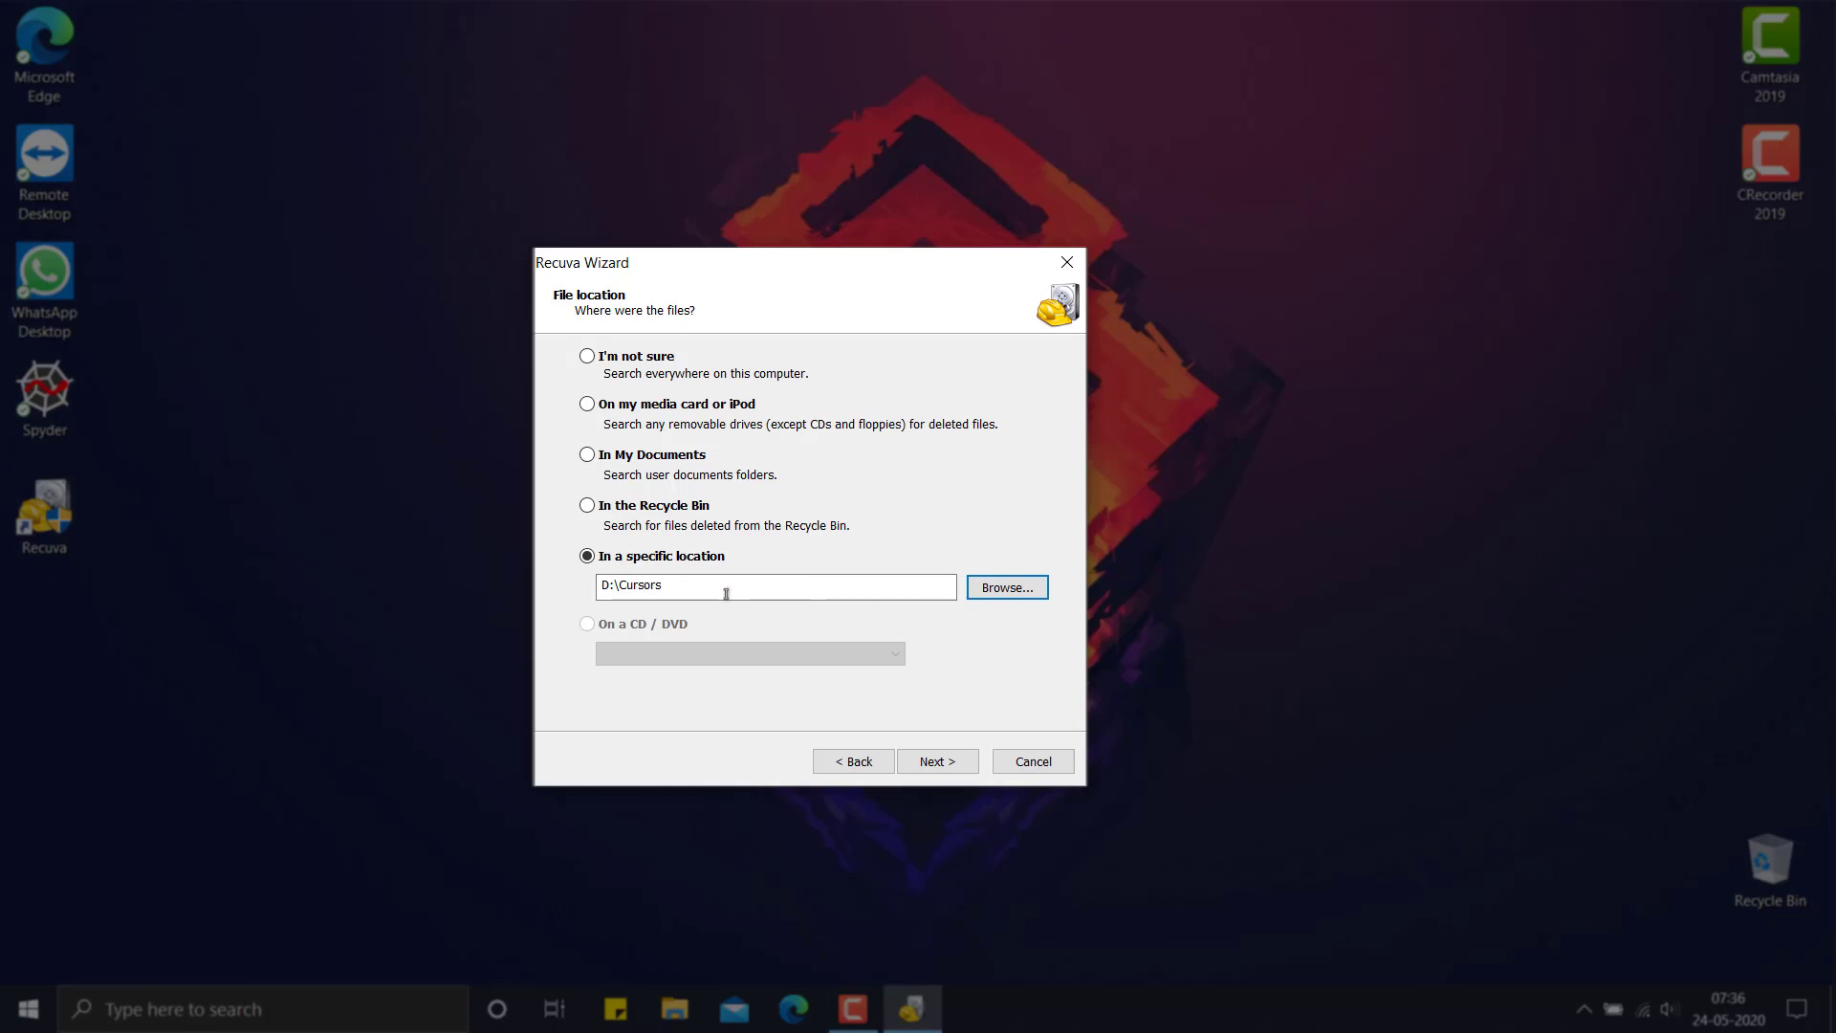
pyautogui.click(952, 765)
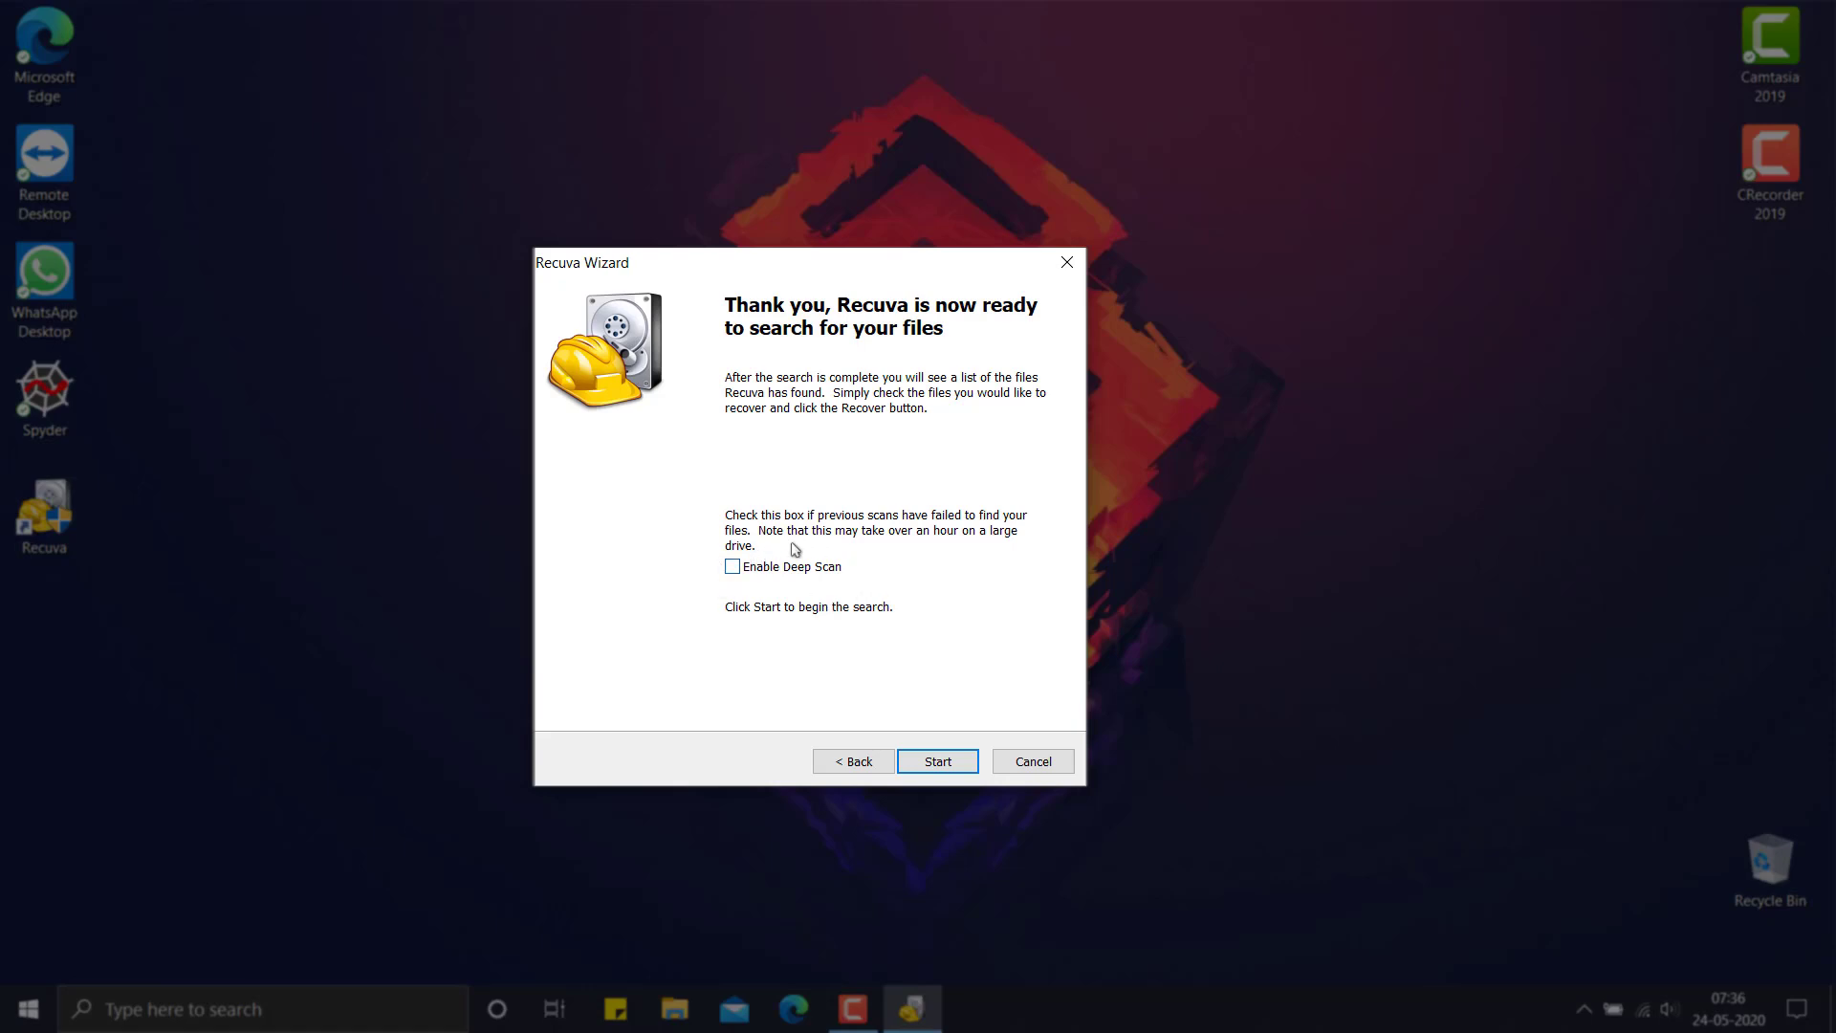
pyautogui.click(949, 764)
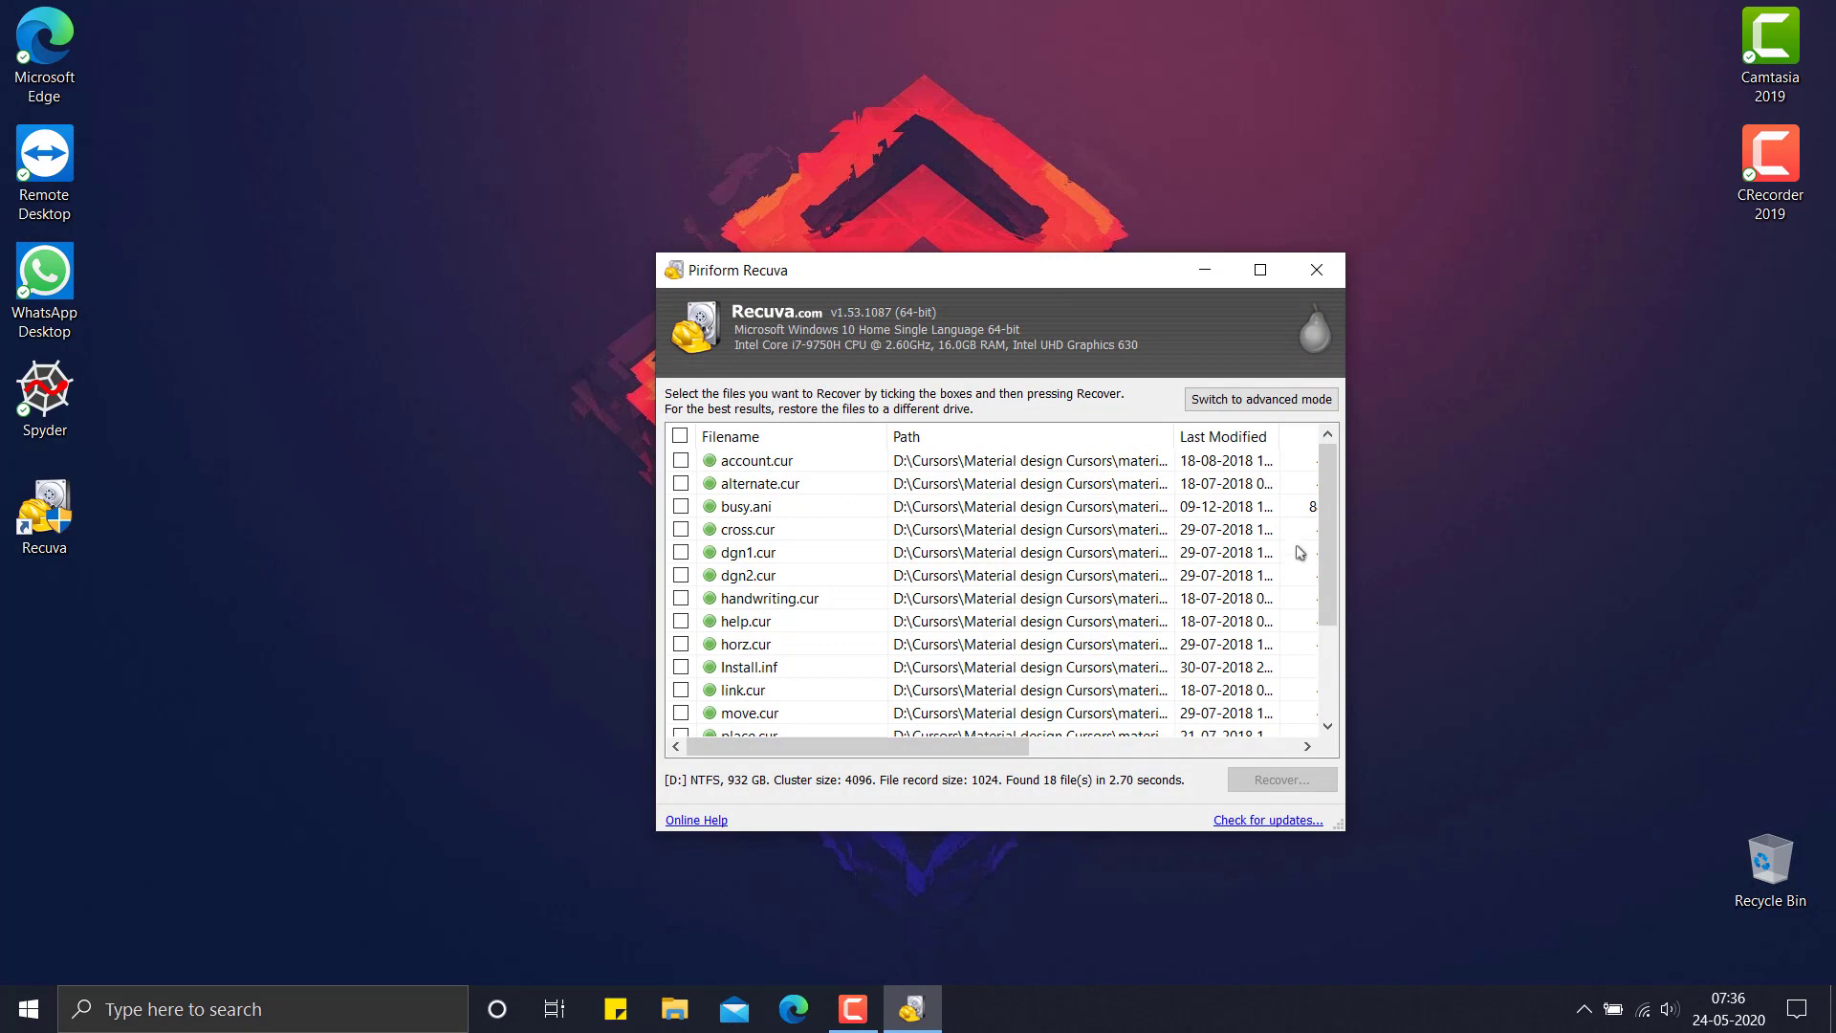
# Maximize the scan results window and examine the found files' paths, states and comments.
pyautogui.moveTo(1327, 545); pyautogui.dragTo(1334, 503)
pyautogui.click(1260, 271)
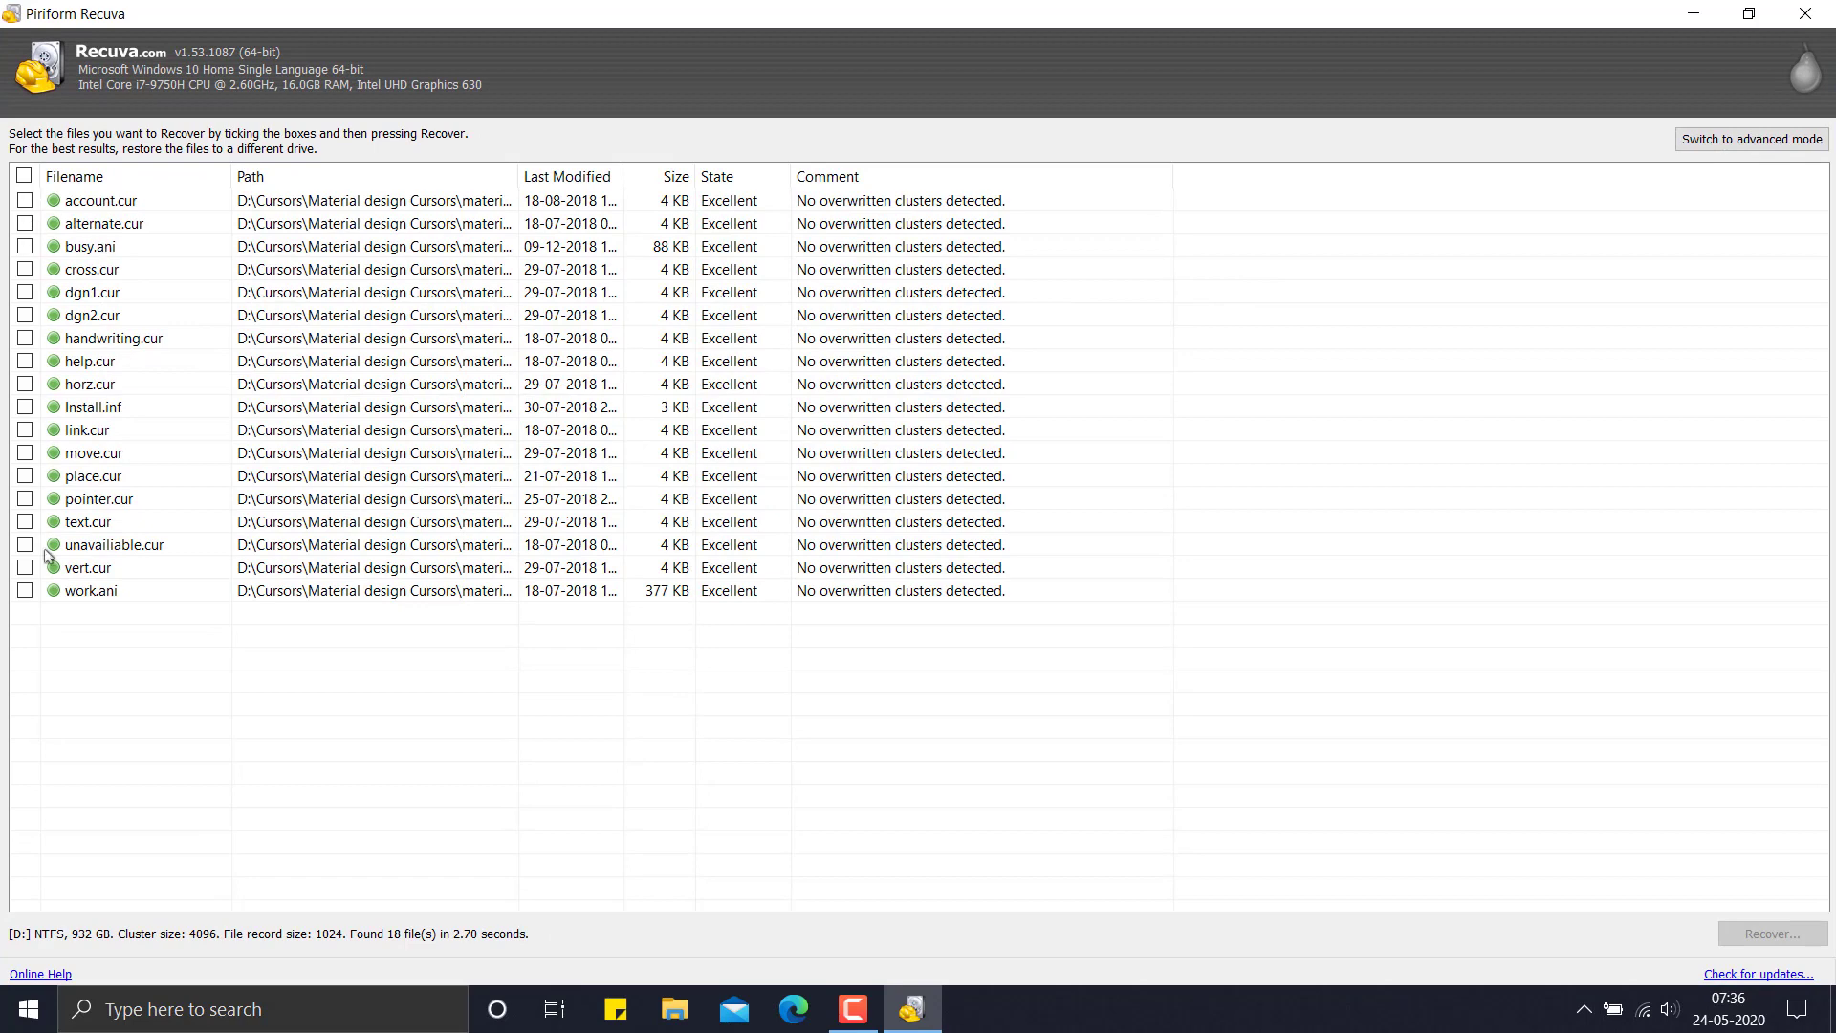
pyautogui.moveTo(114, 628); pyautogui.dragTo(176, 633)
pyautogui.click(855, 211)
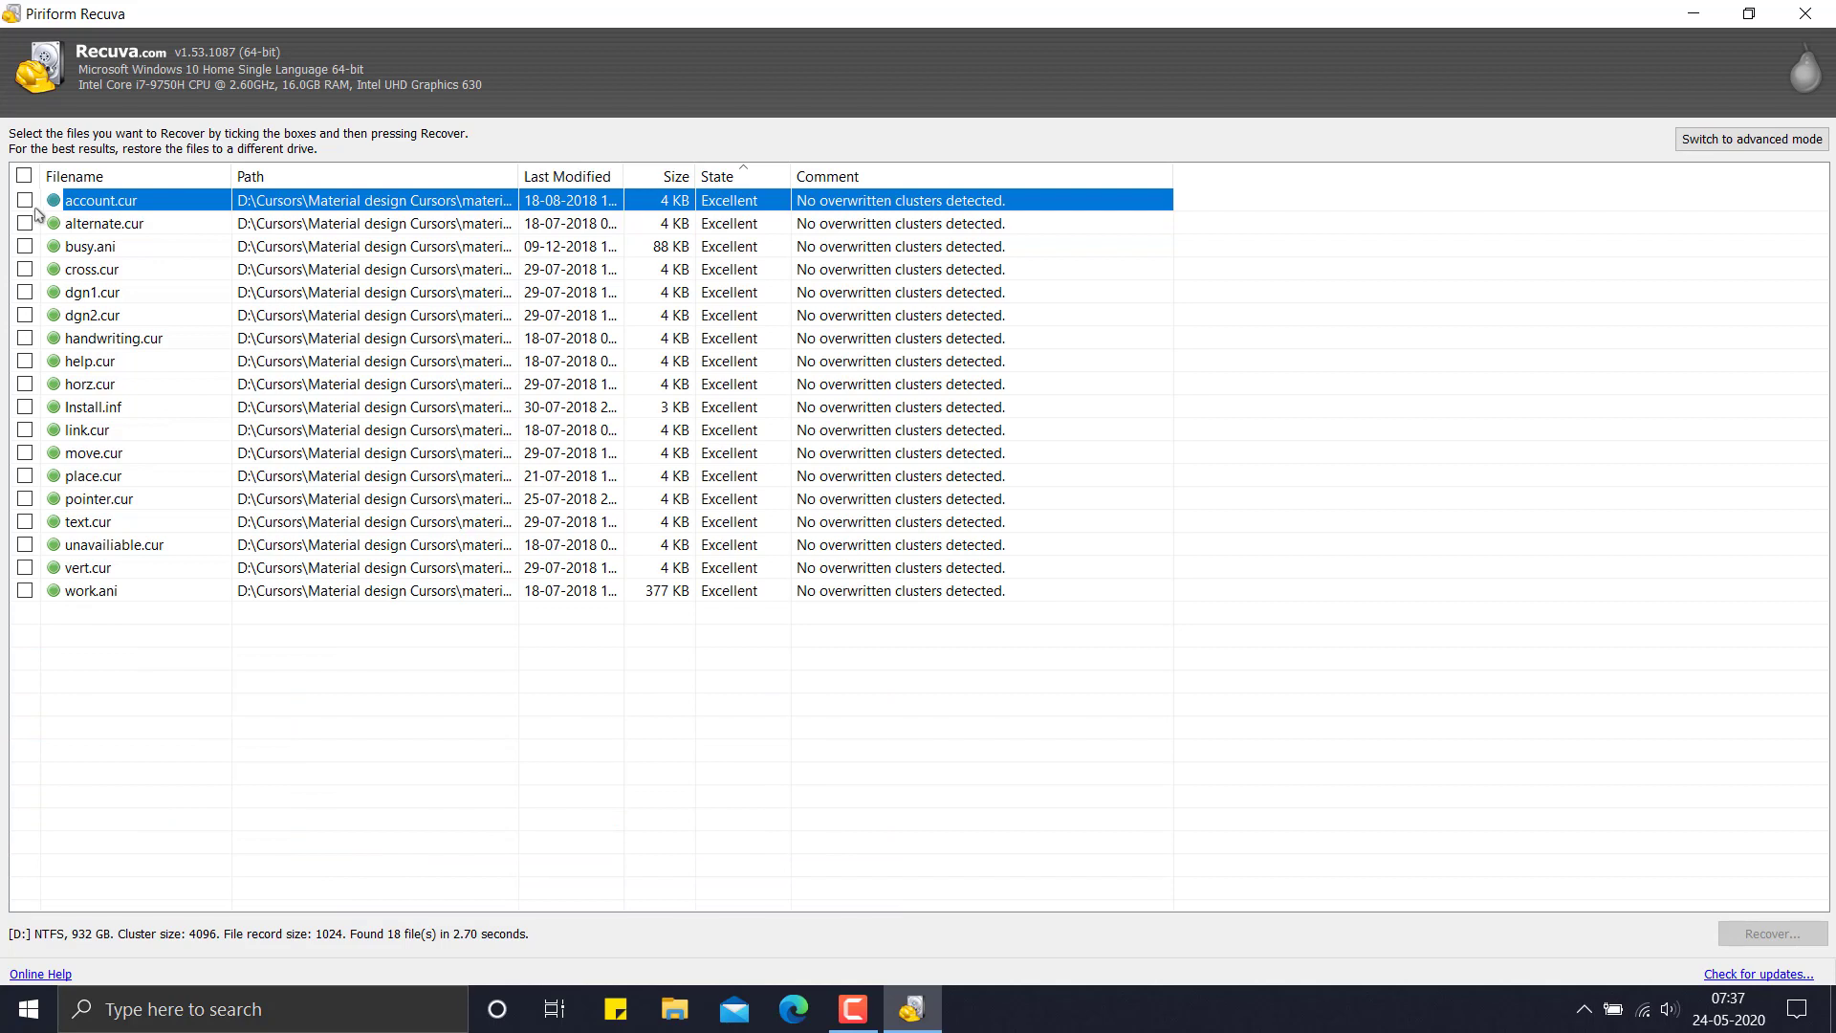
# Toggle the checkboxes of several individual files and finish with every found file ticked for recovery.
pyautogui.click(23, 175)
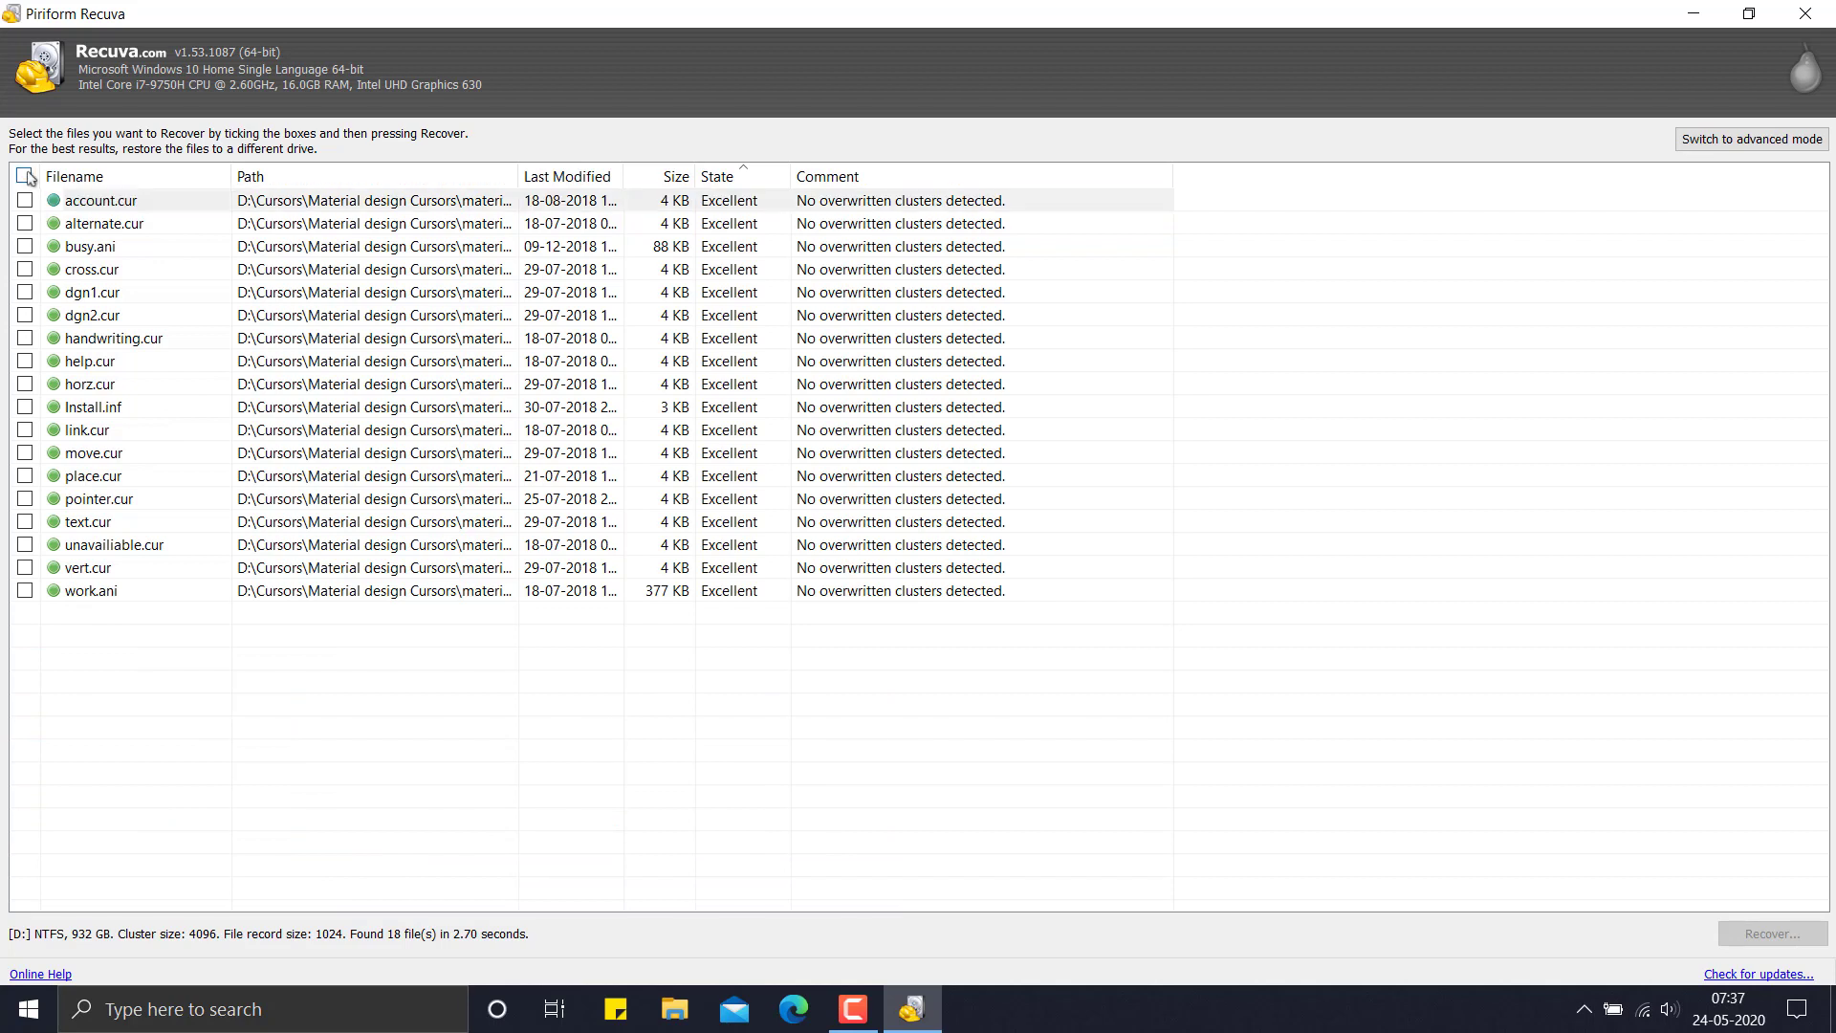
pyautogui.click(25, 223)
pyautogui.click(25, 430)
pyautogui.click(25, 452)
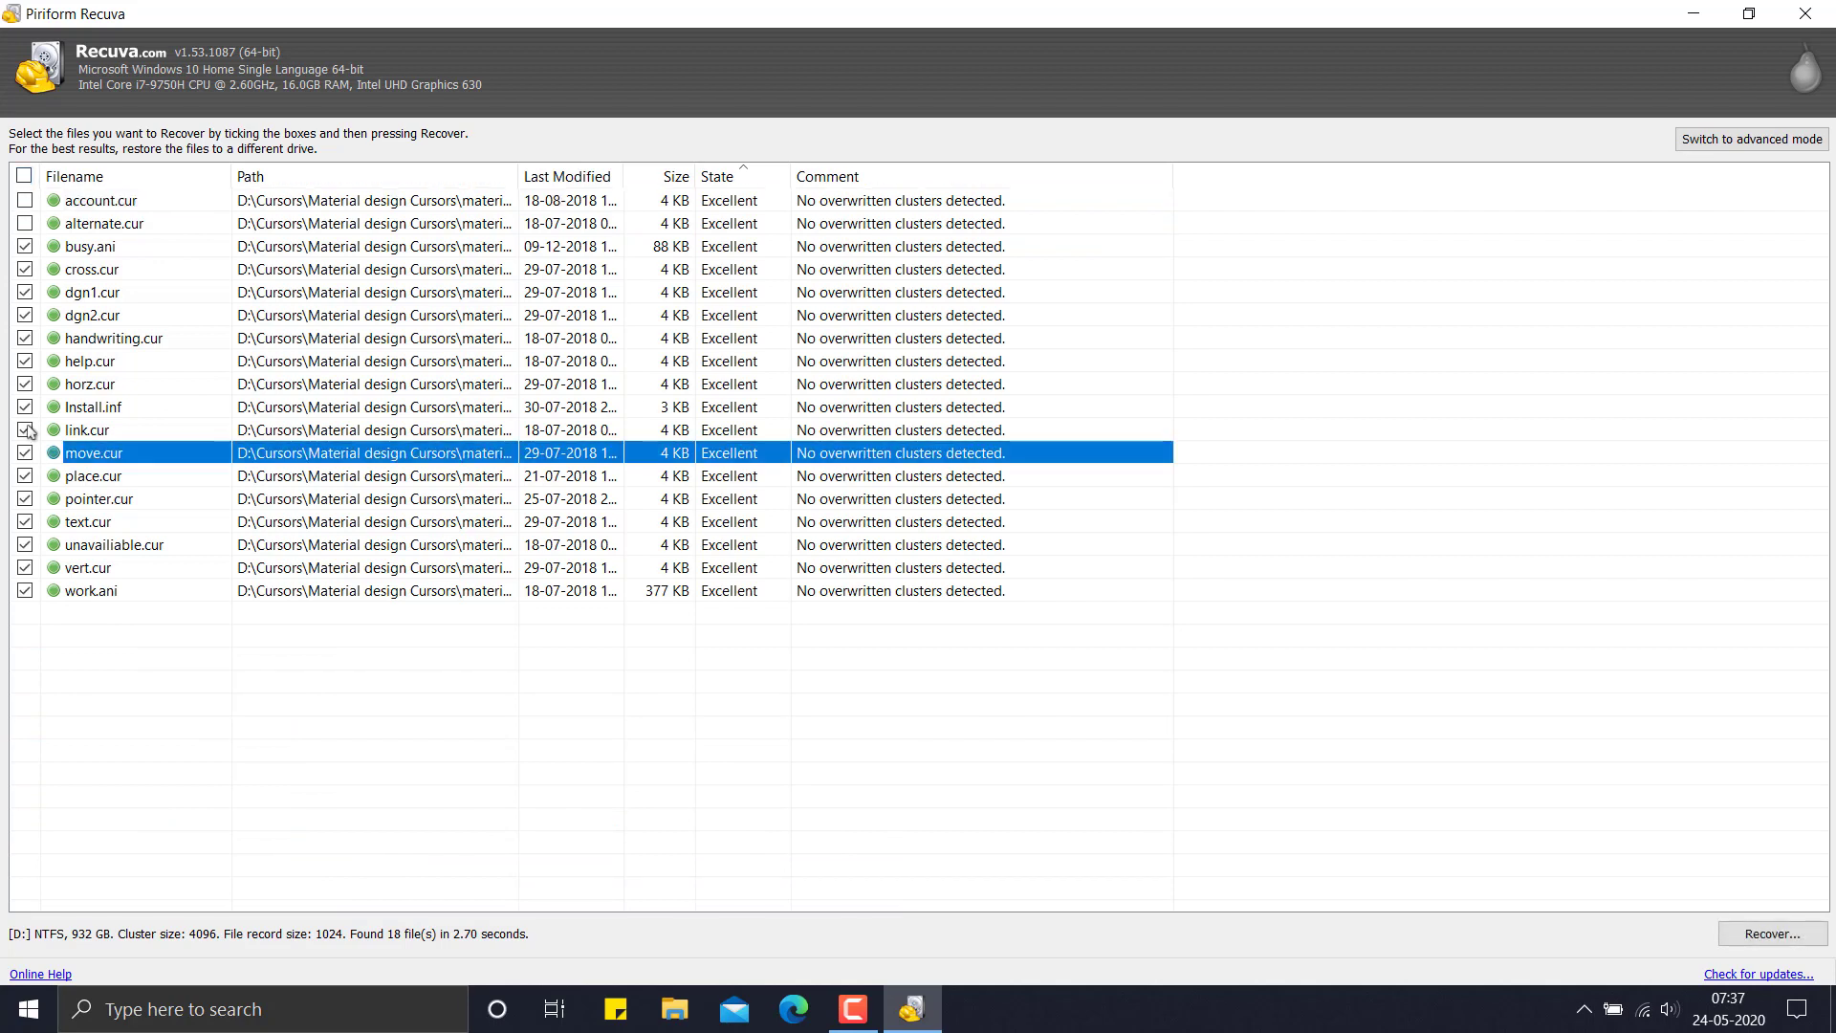
pyautogui.click(25, 544)
pyautogui.click(25, 567)
pyautogui.click(25, 200)
pyautogui.click(24, 176)
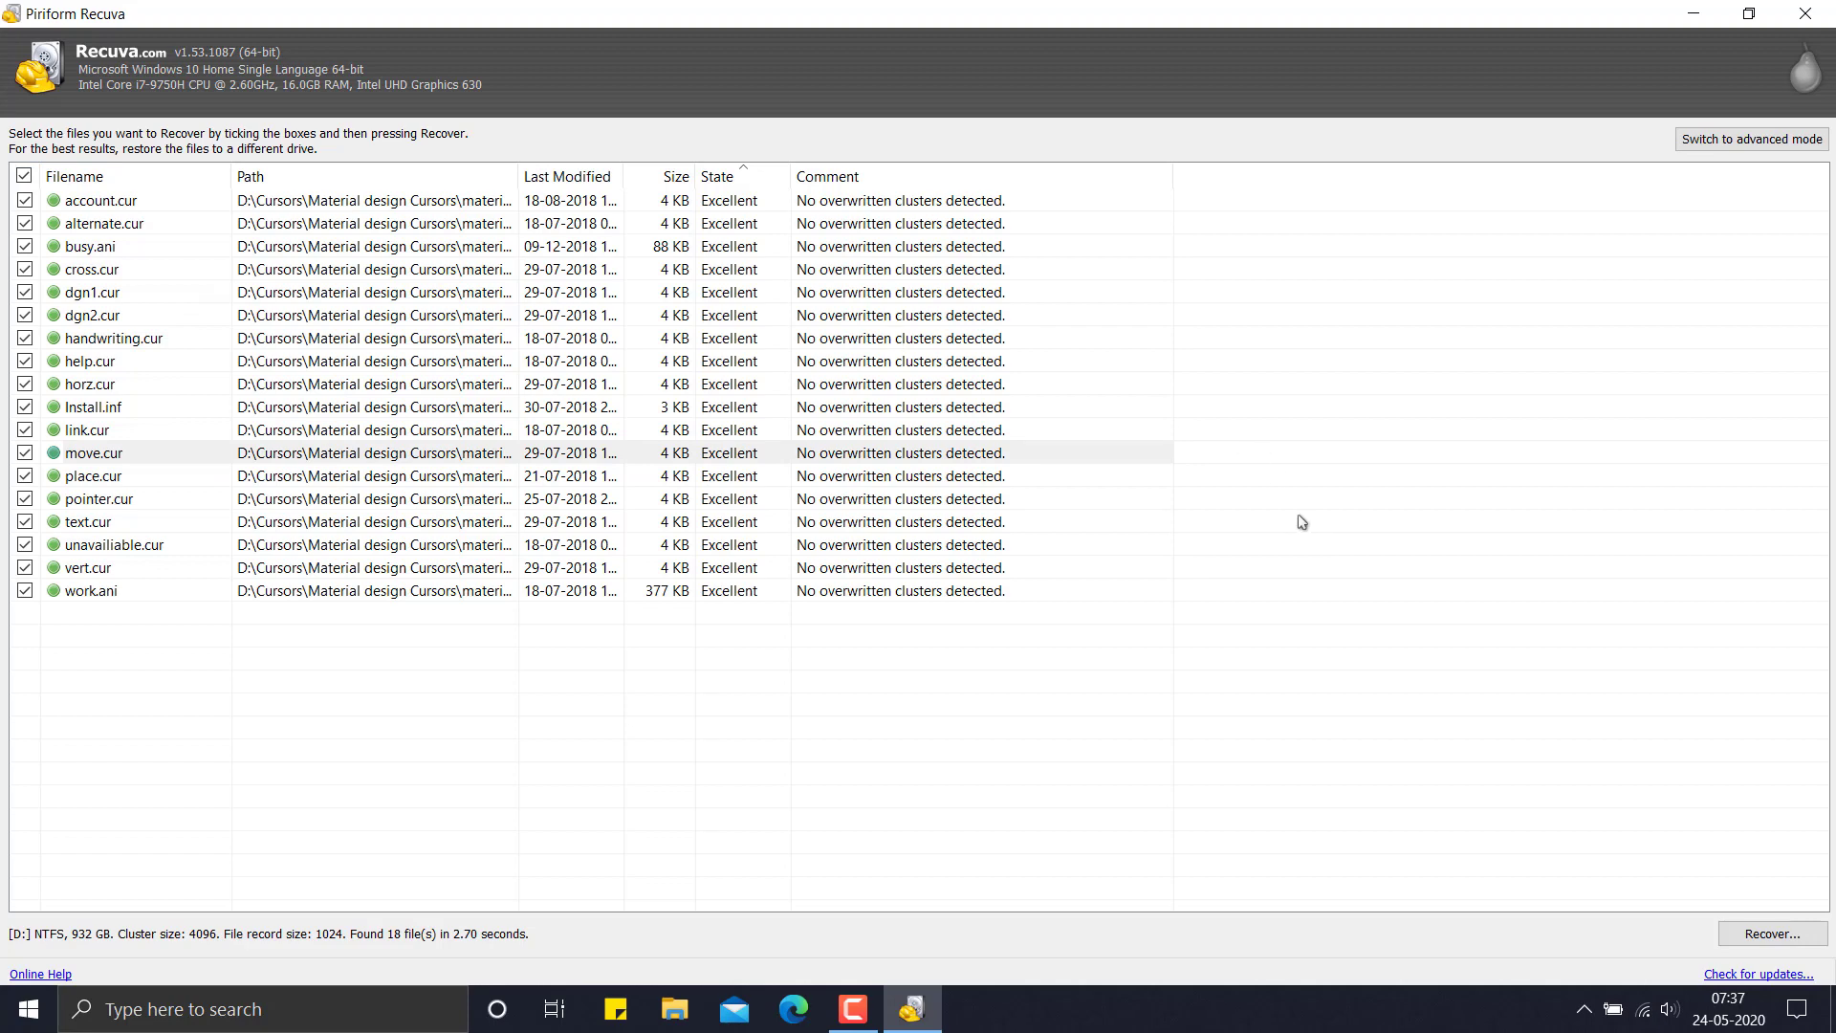
# Recover the ticked files into a new folder named Material Cursors on drive C: and dismiss the completion report.
pyautogui.click(1743, 945)
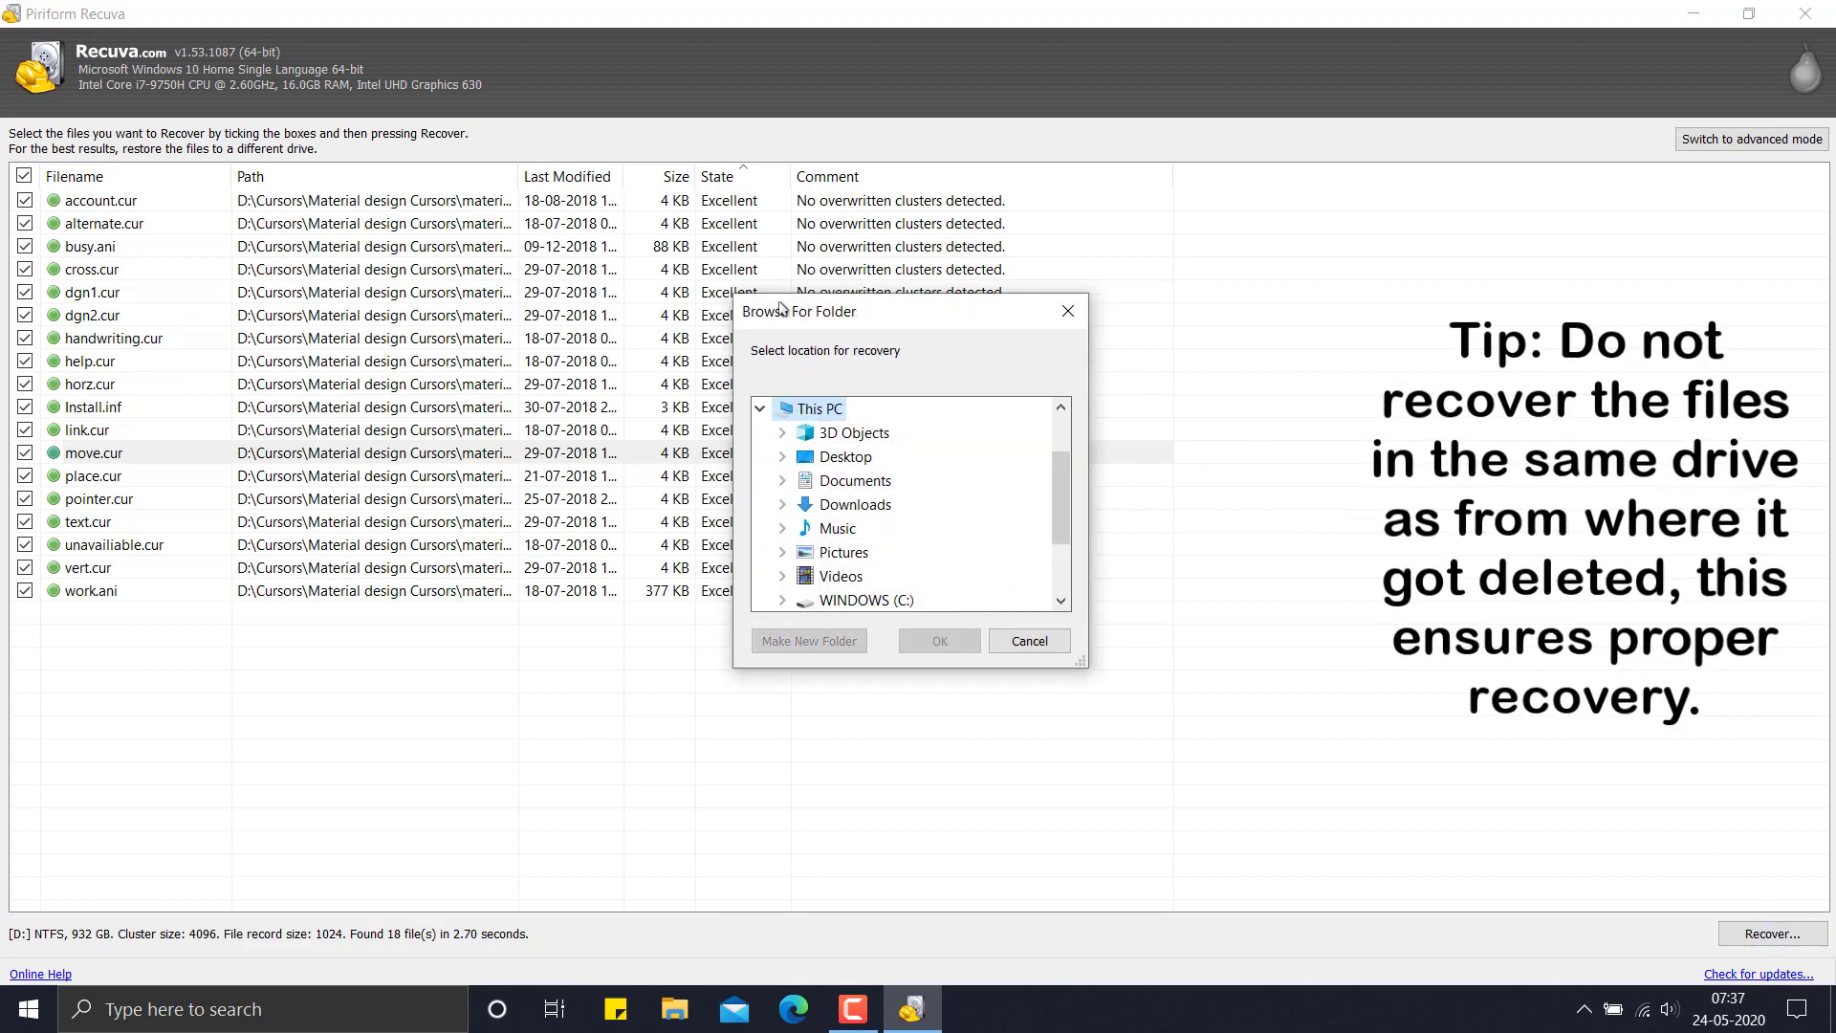
pyautogui.moveTo(782, 309); pyautogui.dragTo(683, 259)
pyautogui.moveTo(962, 453); pyautogui.dragTo(953, 518)
pyautogui.moveTo(788, 489)
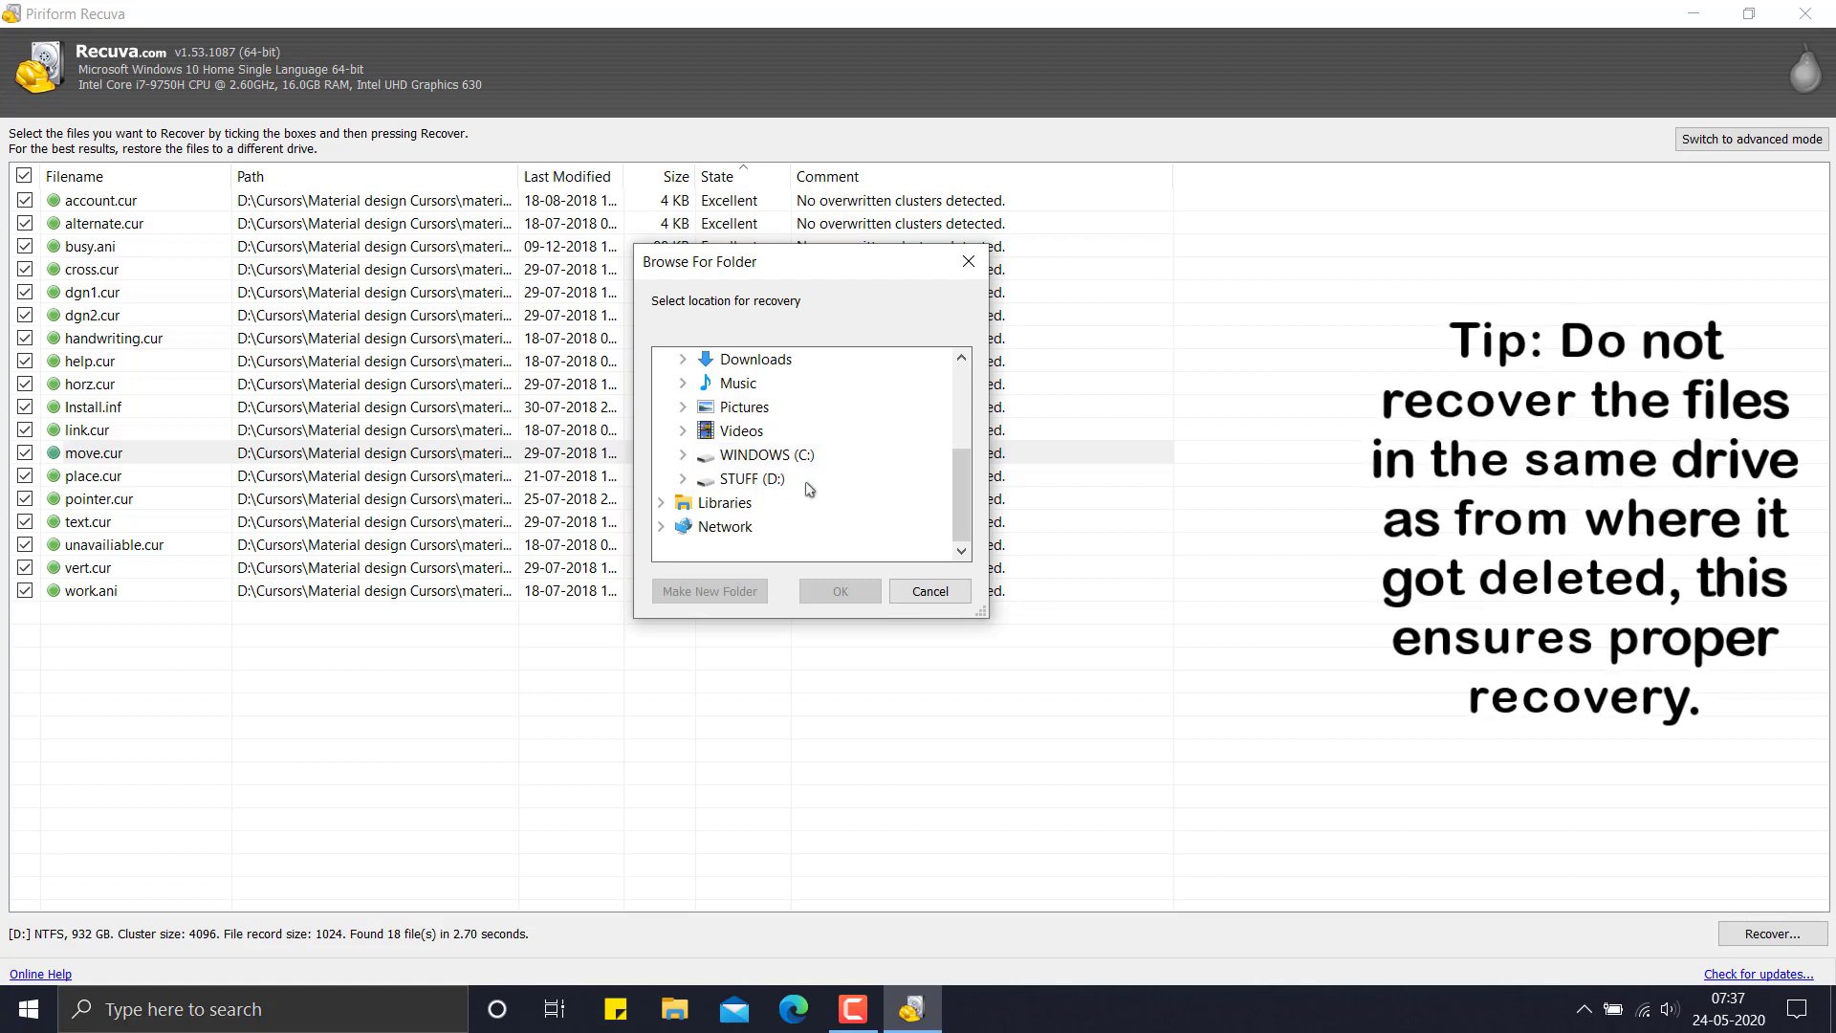
pyautogui.click(738, 457)
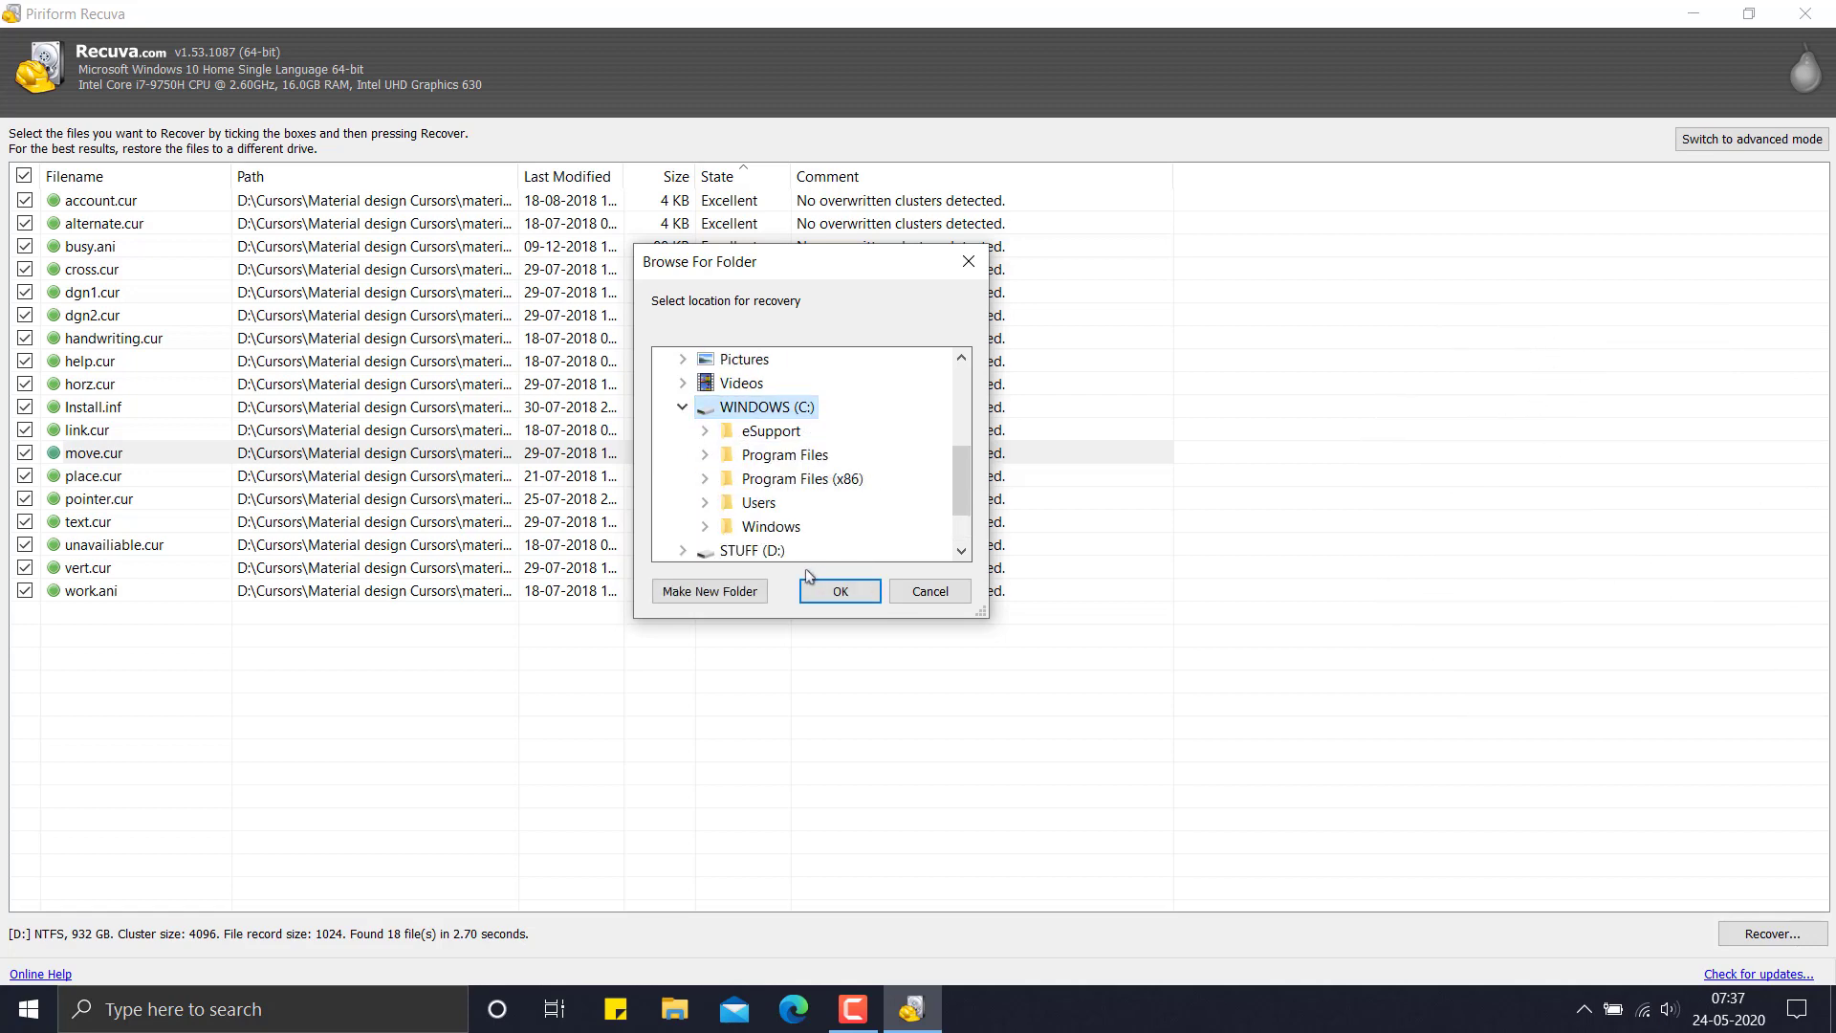
pyautogui.click(756, 593)
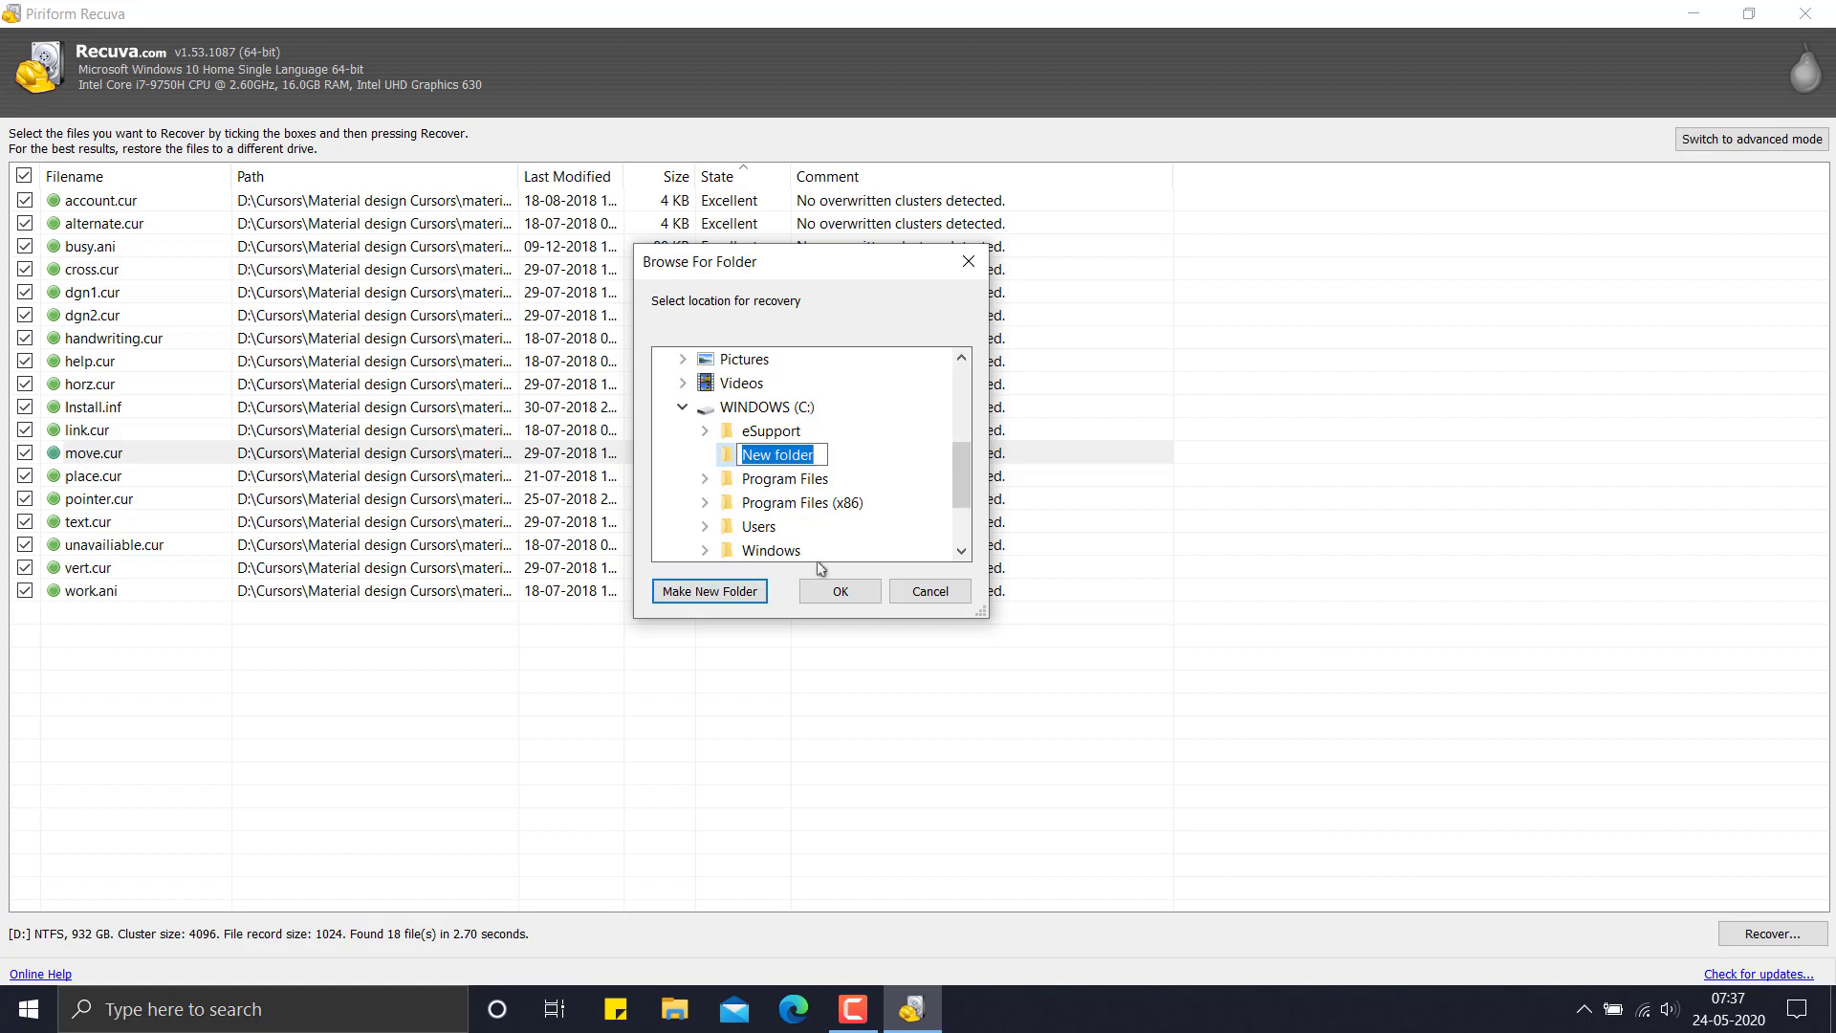
pyautogui.write('Material Cursors')
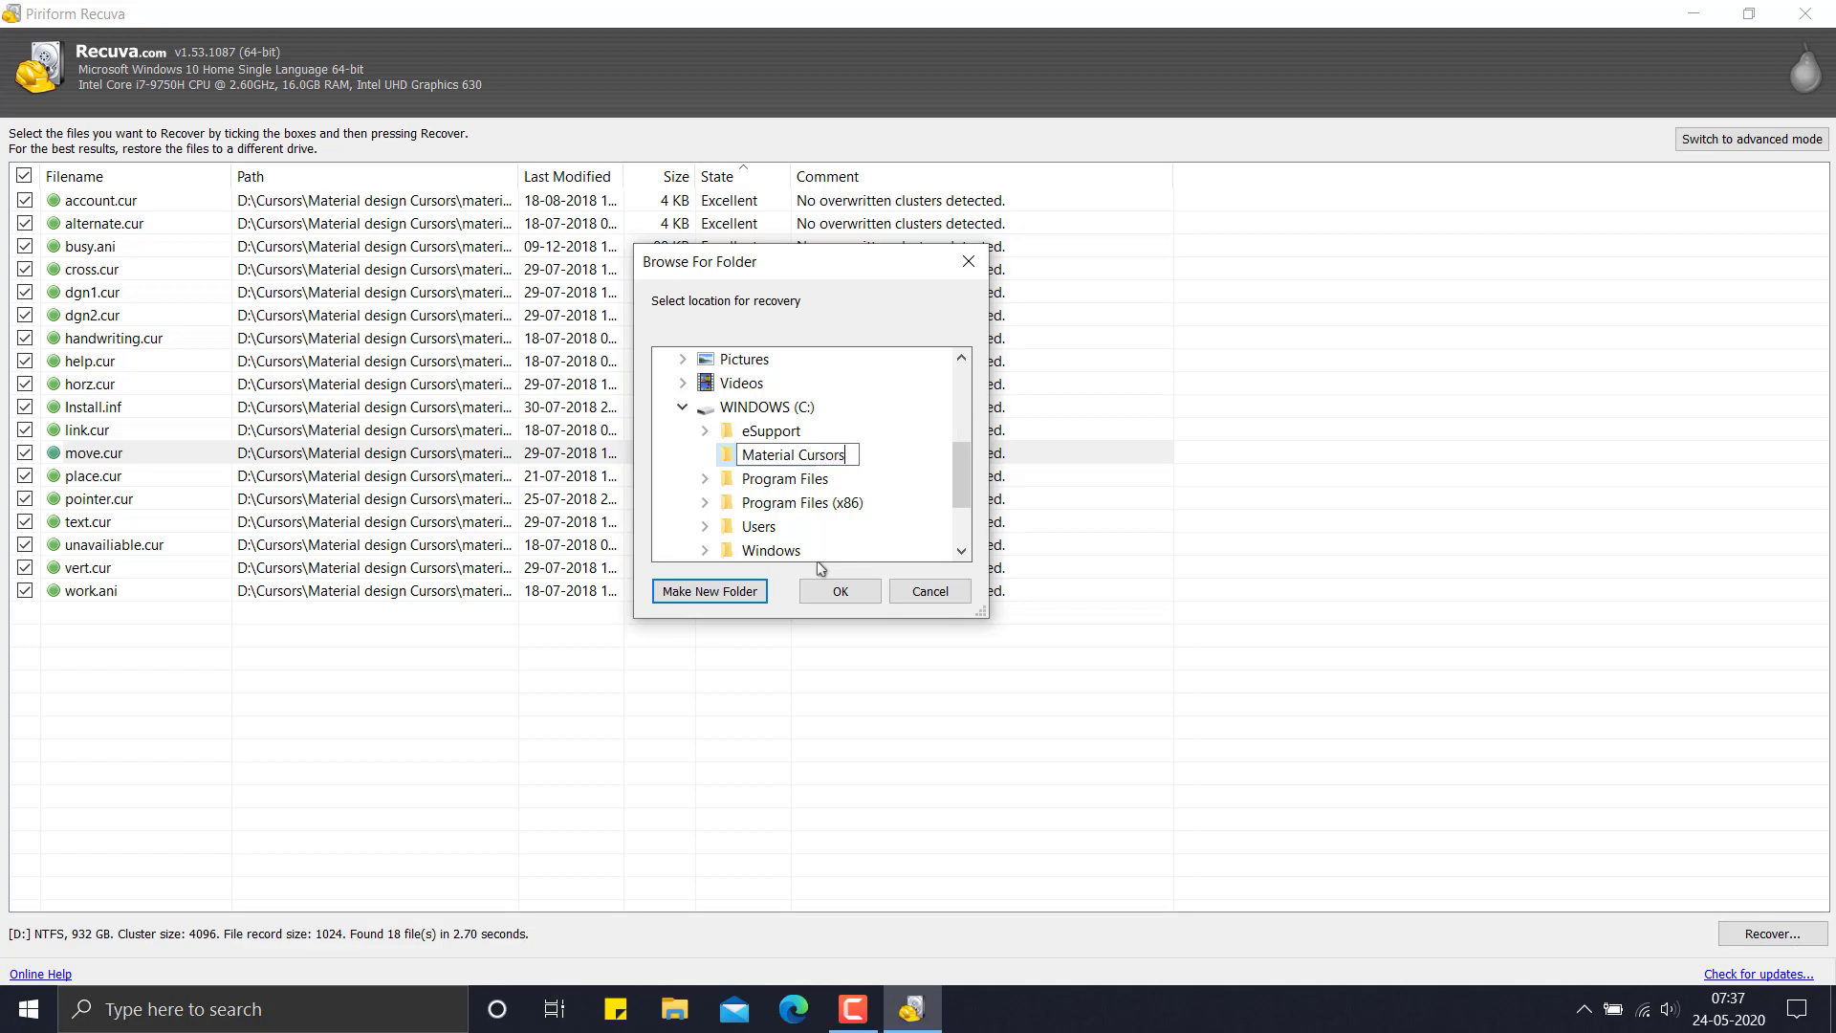
pyautogui.click(813, 589)
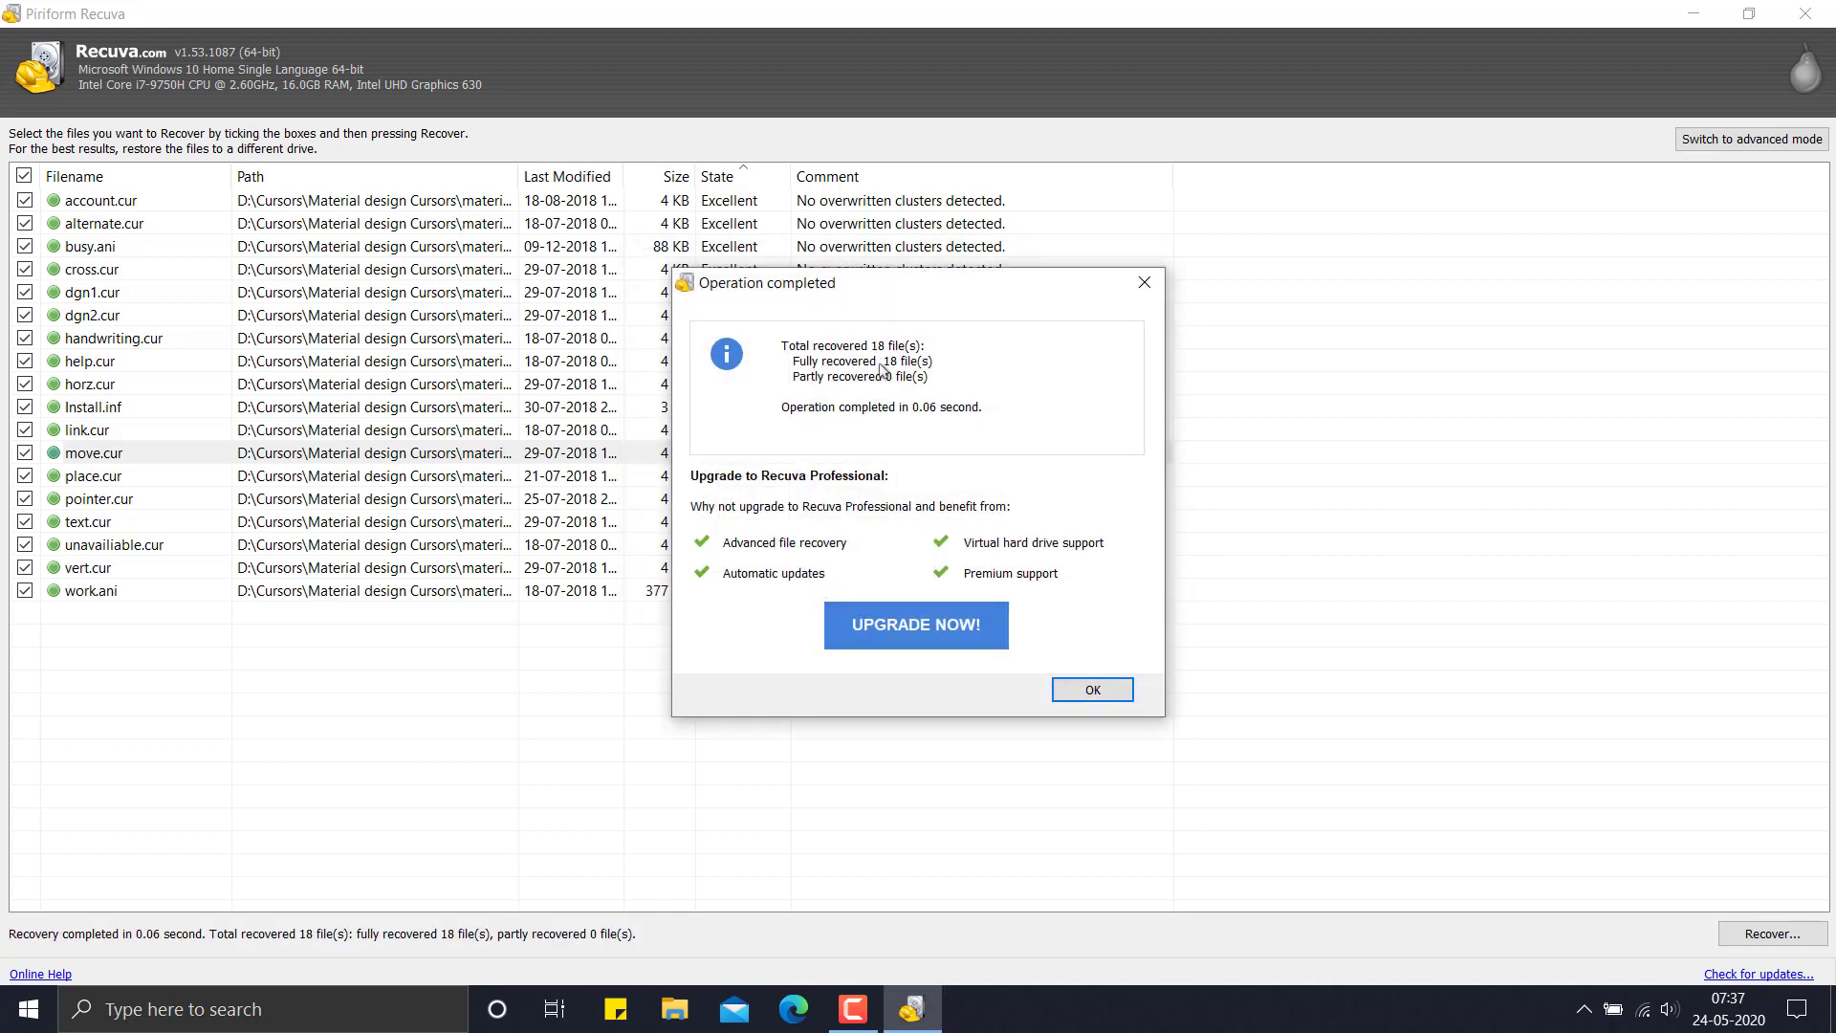
pyautogui.moveTo(822, 297); pyautogui.dragTo(1270, 264)
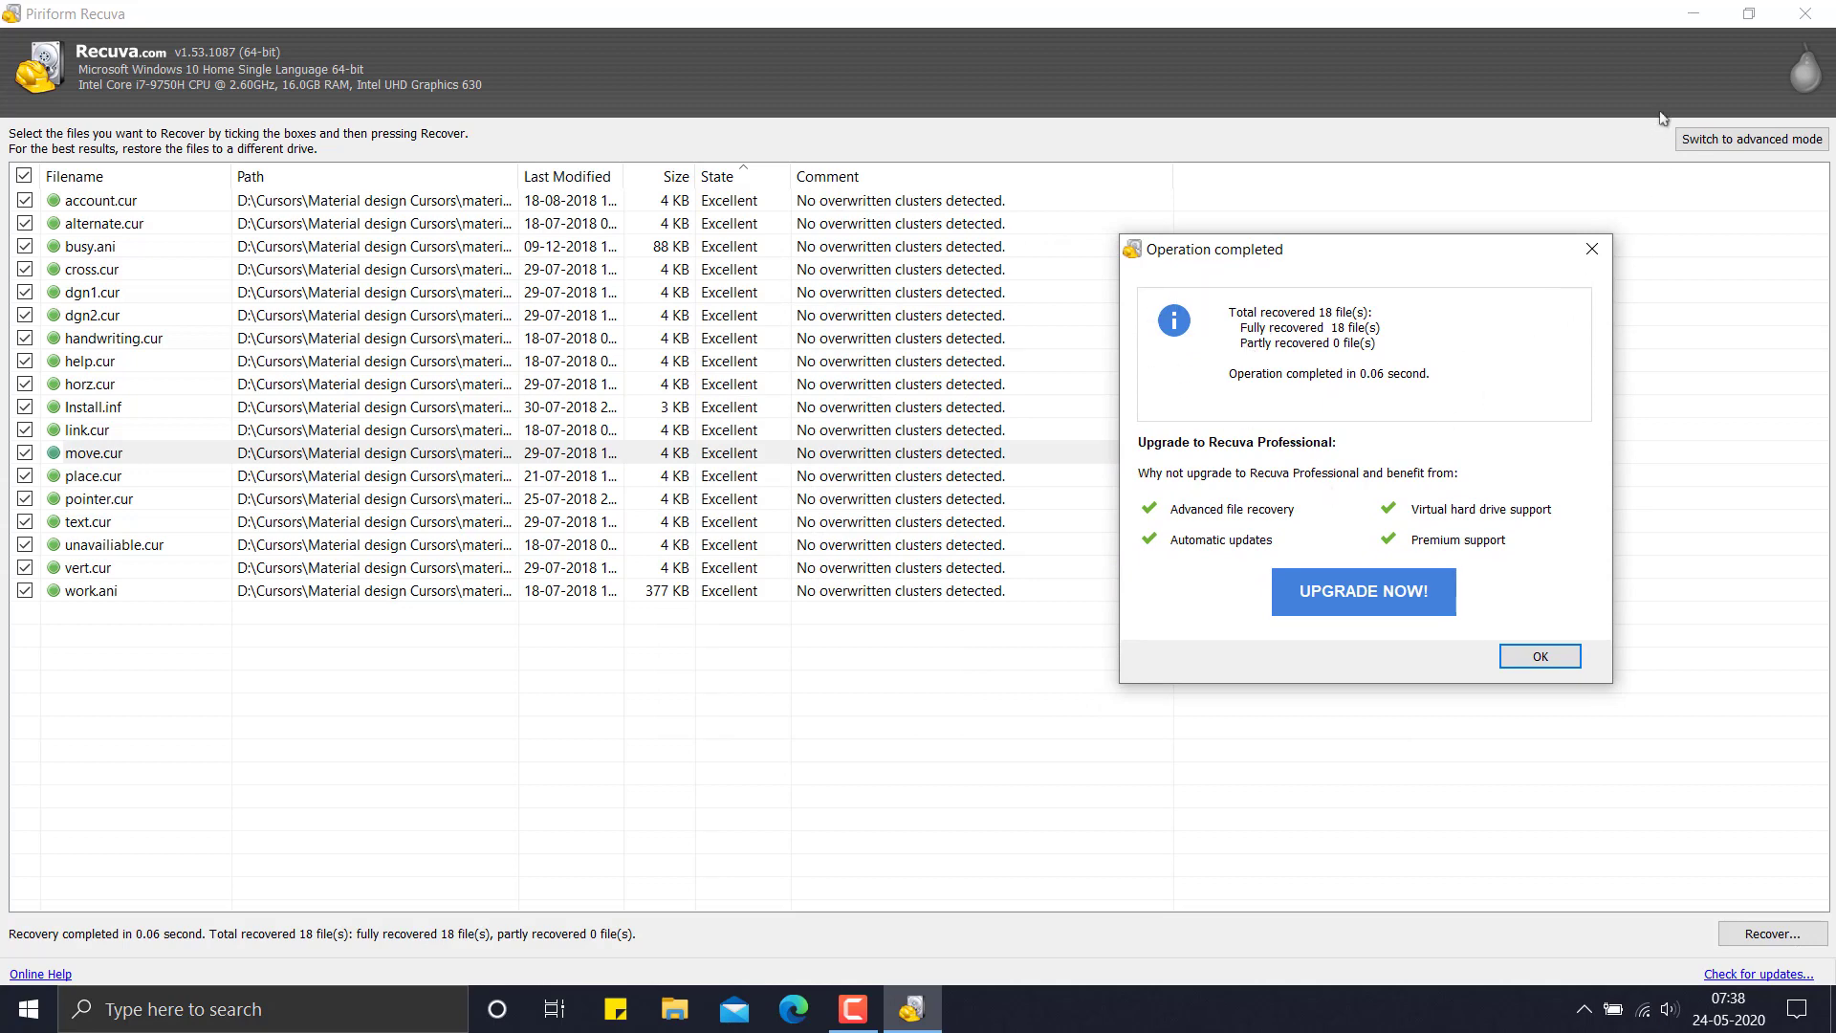
pyautogui.click(1536, 656)
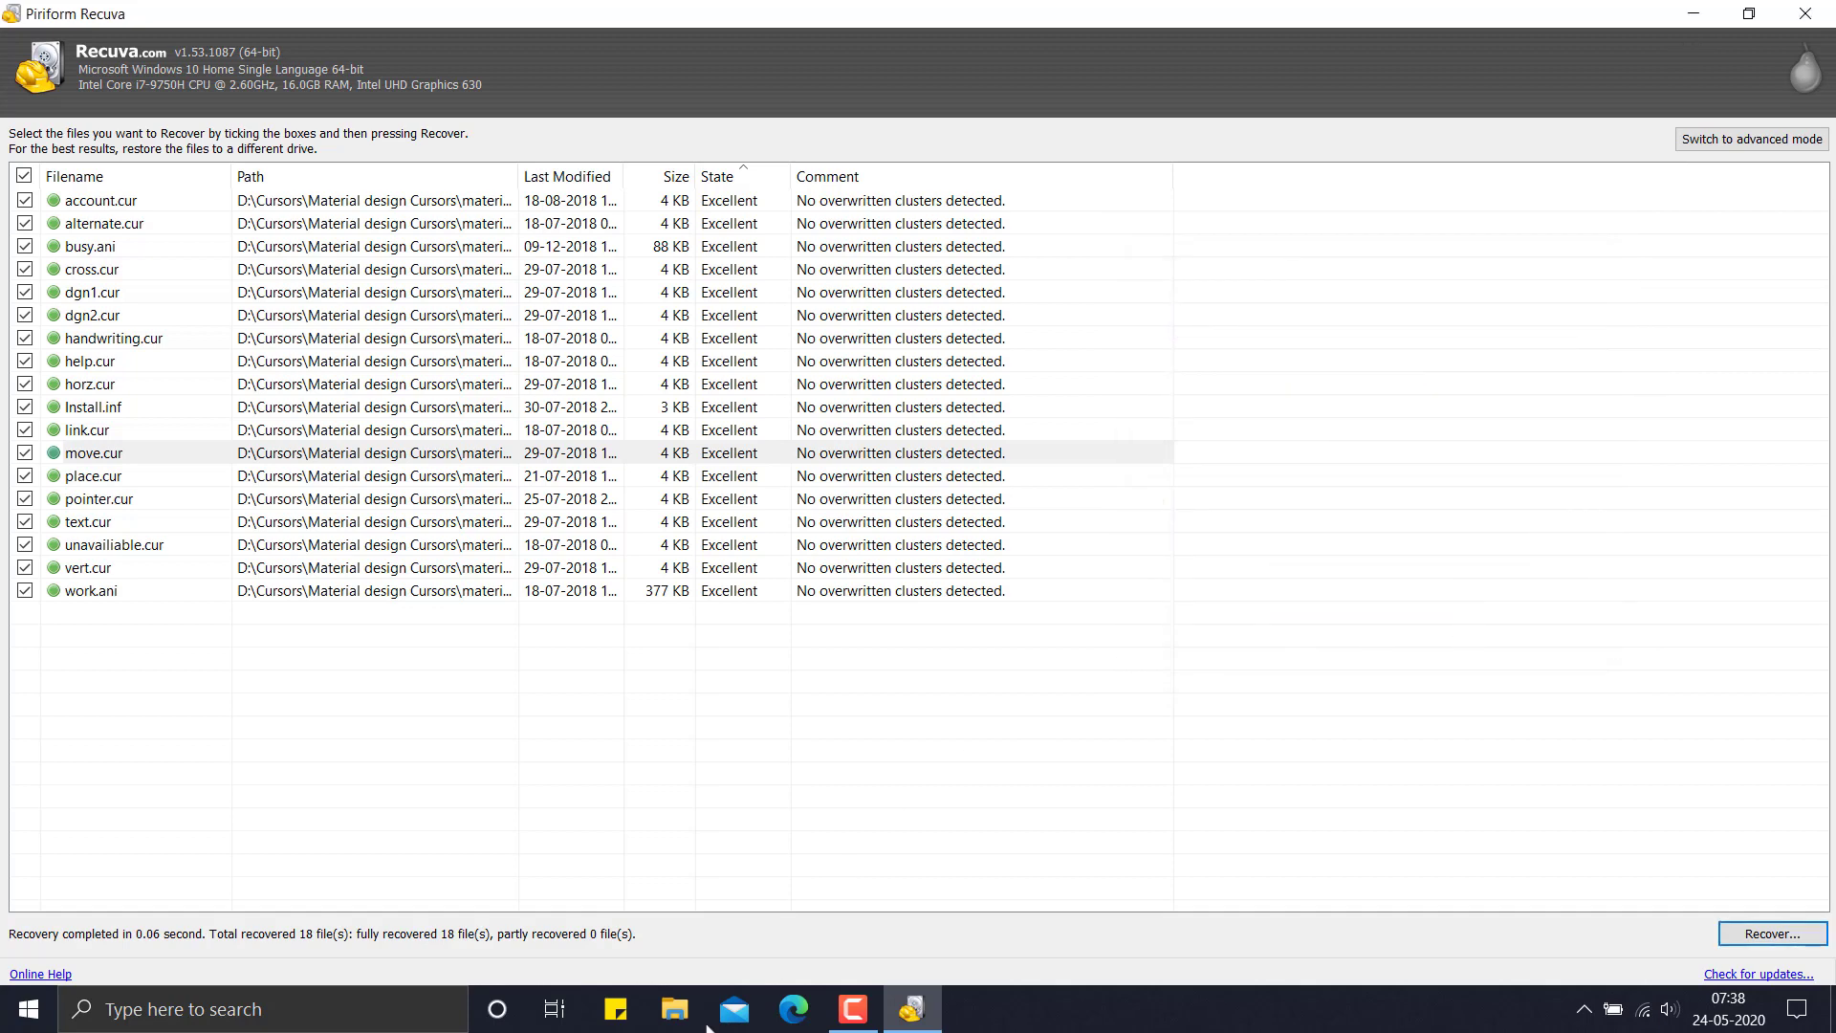
# Open the Material Cursors folder on drive C: in File Explorer and refresh it to check the recovered files.
pyautogui.press('super+e')
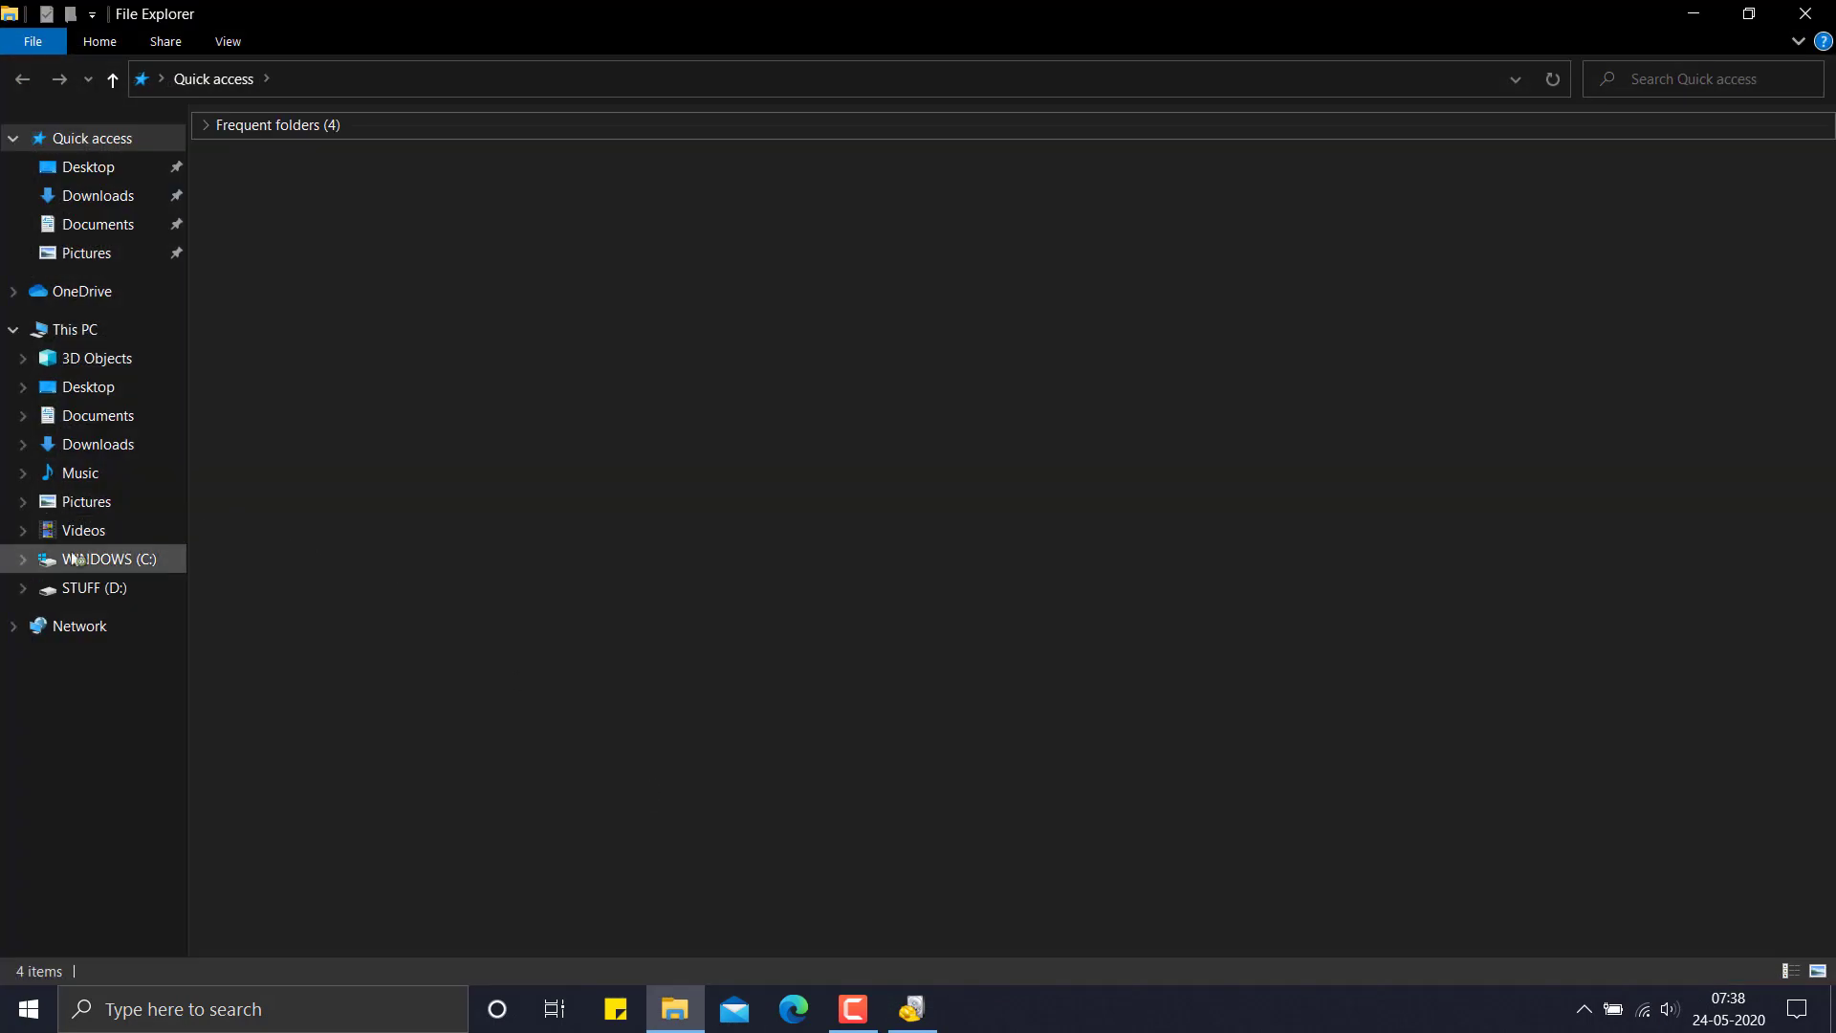
pyautogui.click(113, 559)
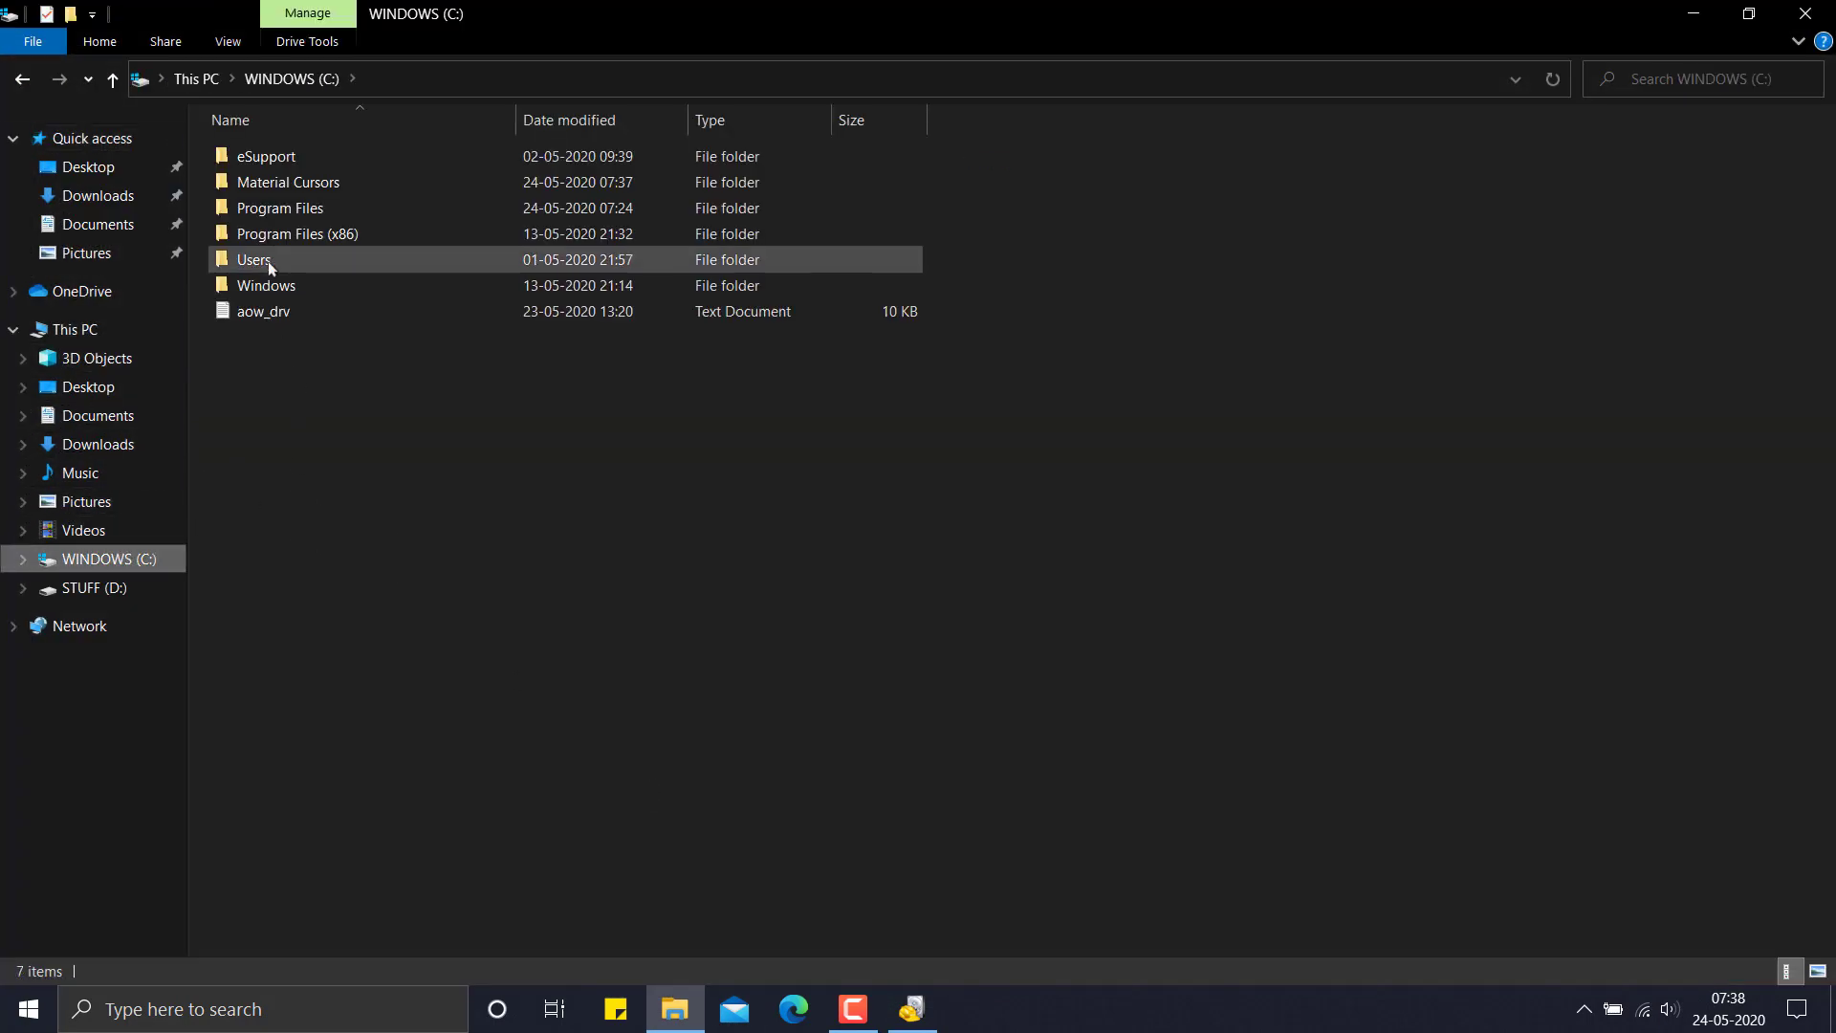
pyautogui.doubleClick(295, 184)
pyautogui.moveTo(267, 655); pyautogui.dragTo(793, 616)
pyautogui.rightClick(1148, 362)
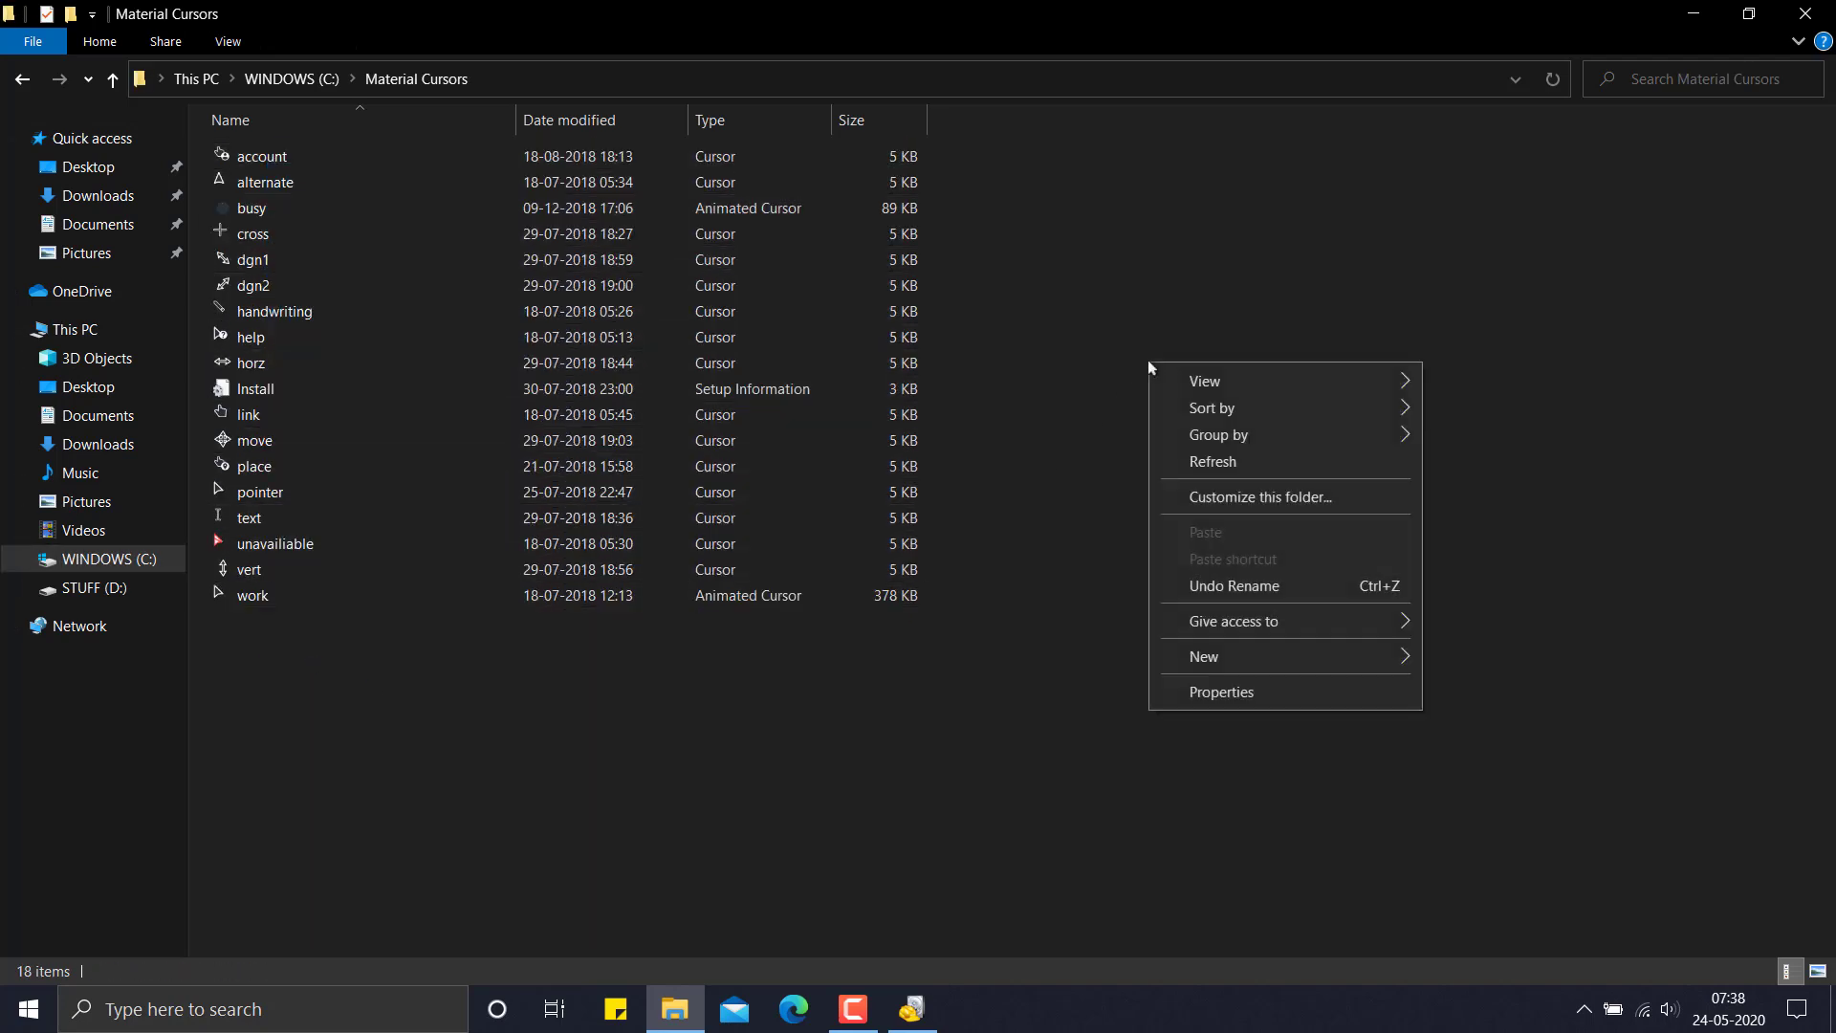
pyautogui.click(1212, 463)
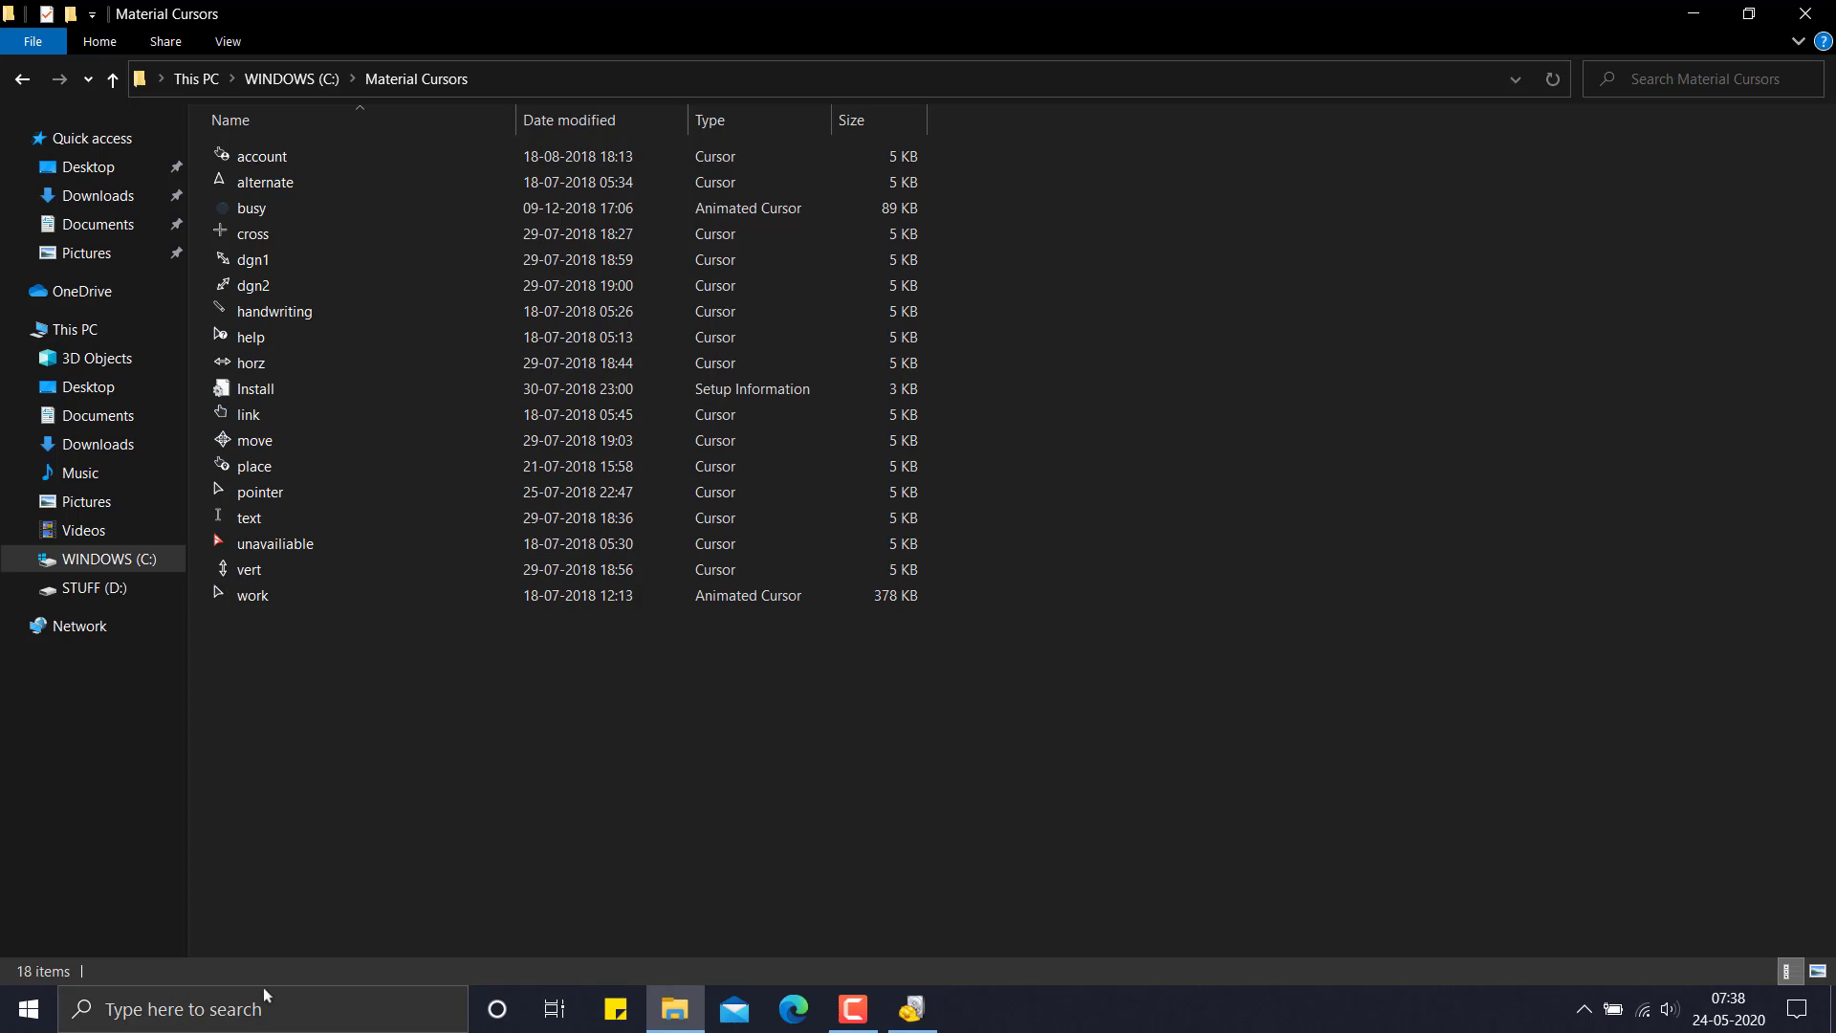
# Open the Windows mouse settings and bring up the pointer scheme options in Mouse Properties.
pyautogui.click(218, 1009)
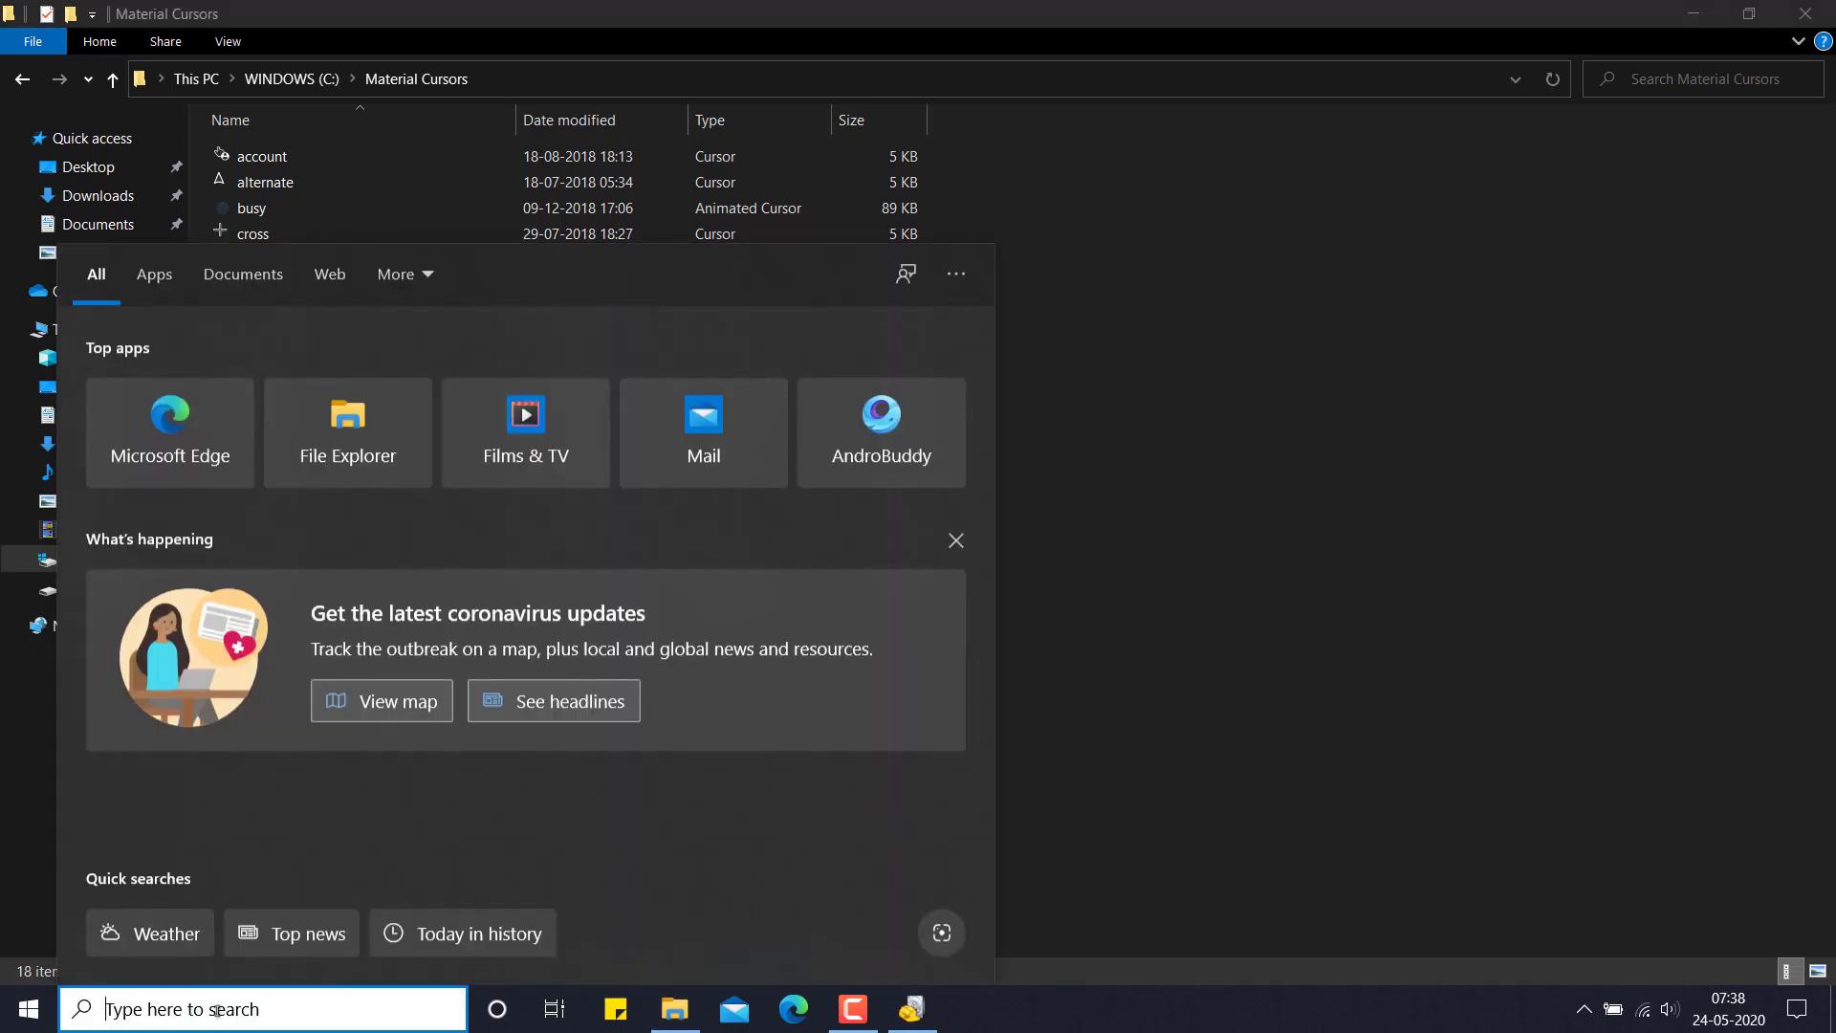
pyautogui.write('mouse')
pyautogui.press('Return')
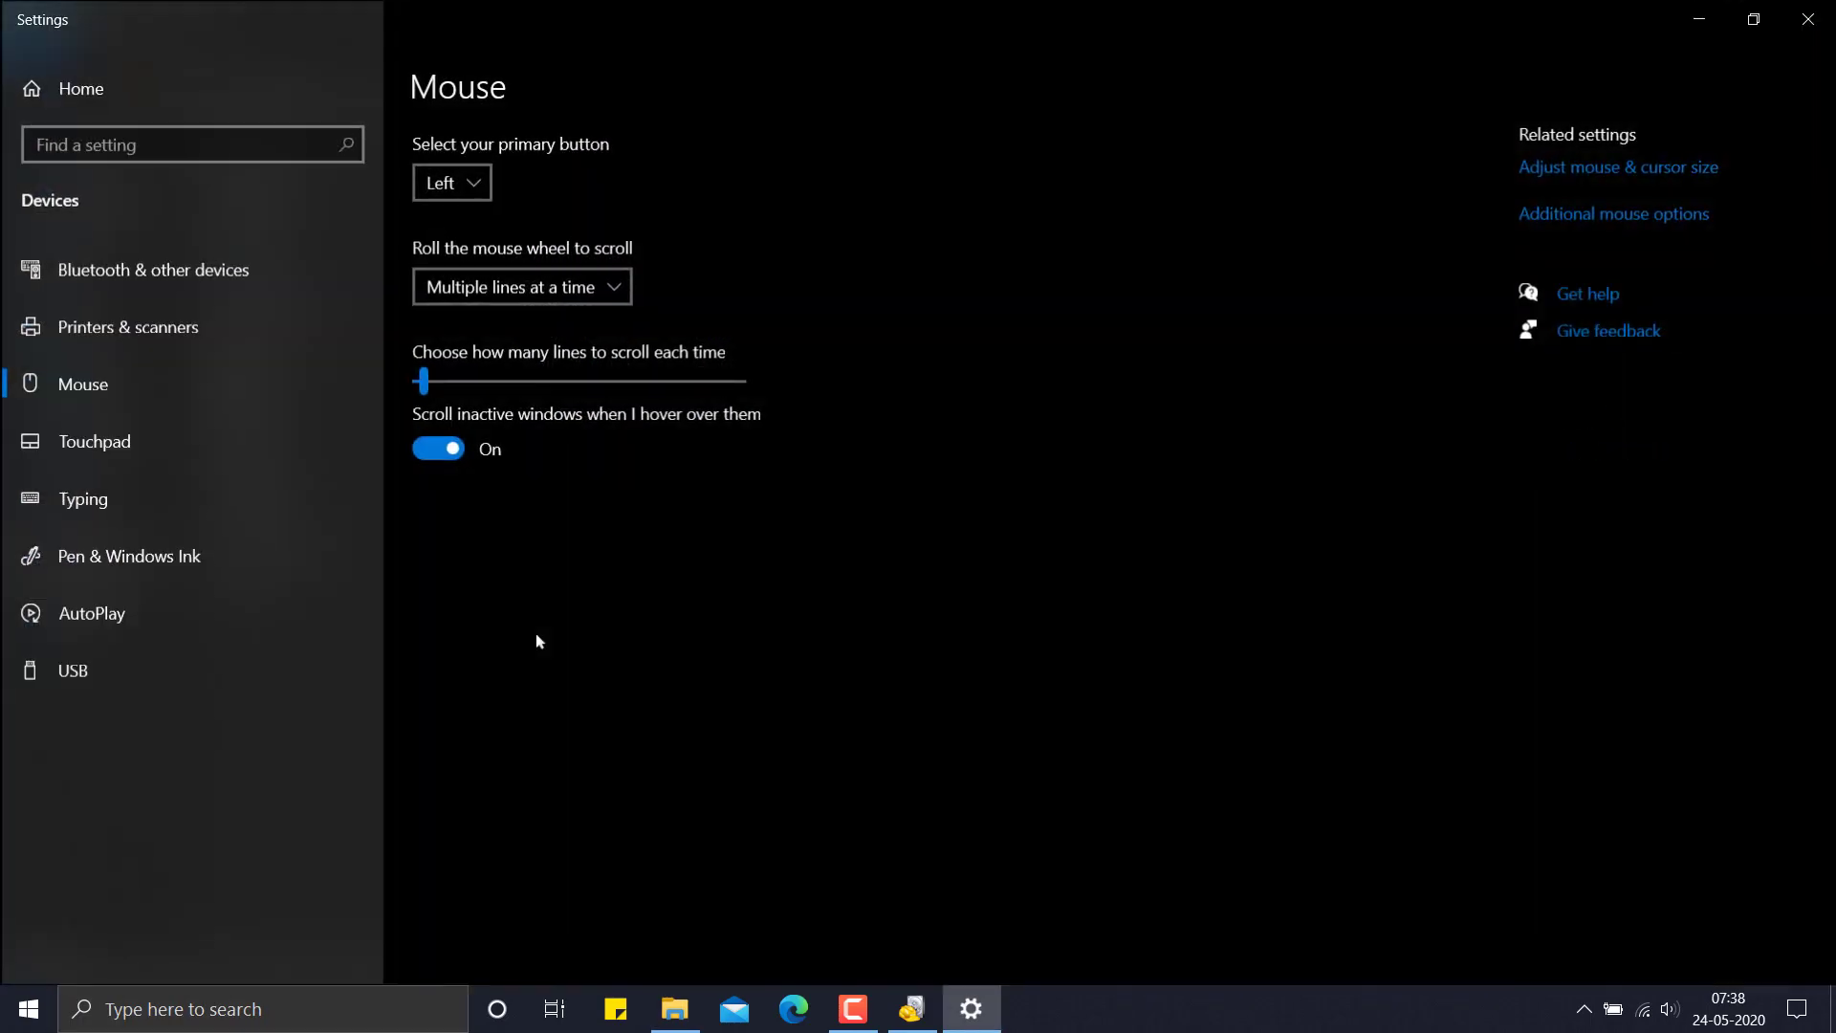
pyautogui.click(1629, 214)
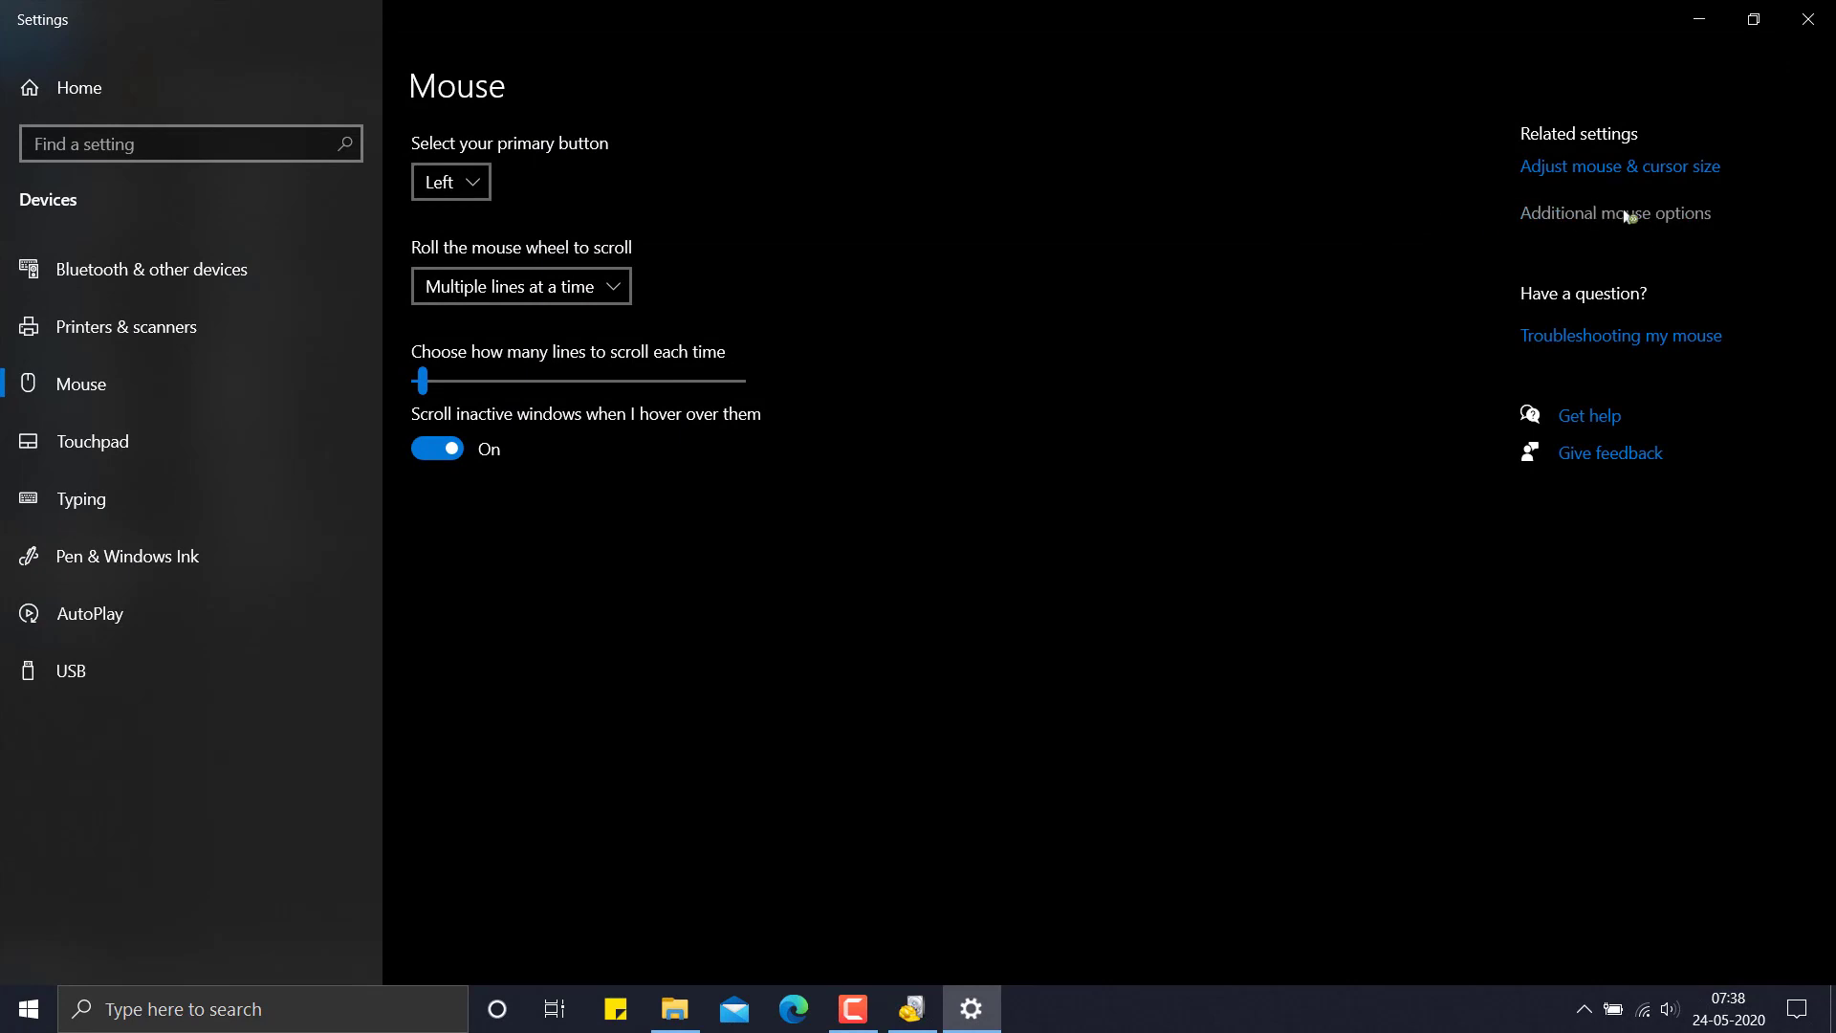
pyautogui.click(225, 161)
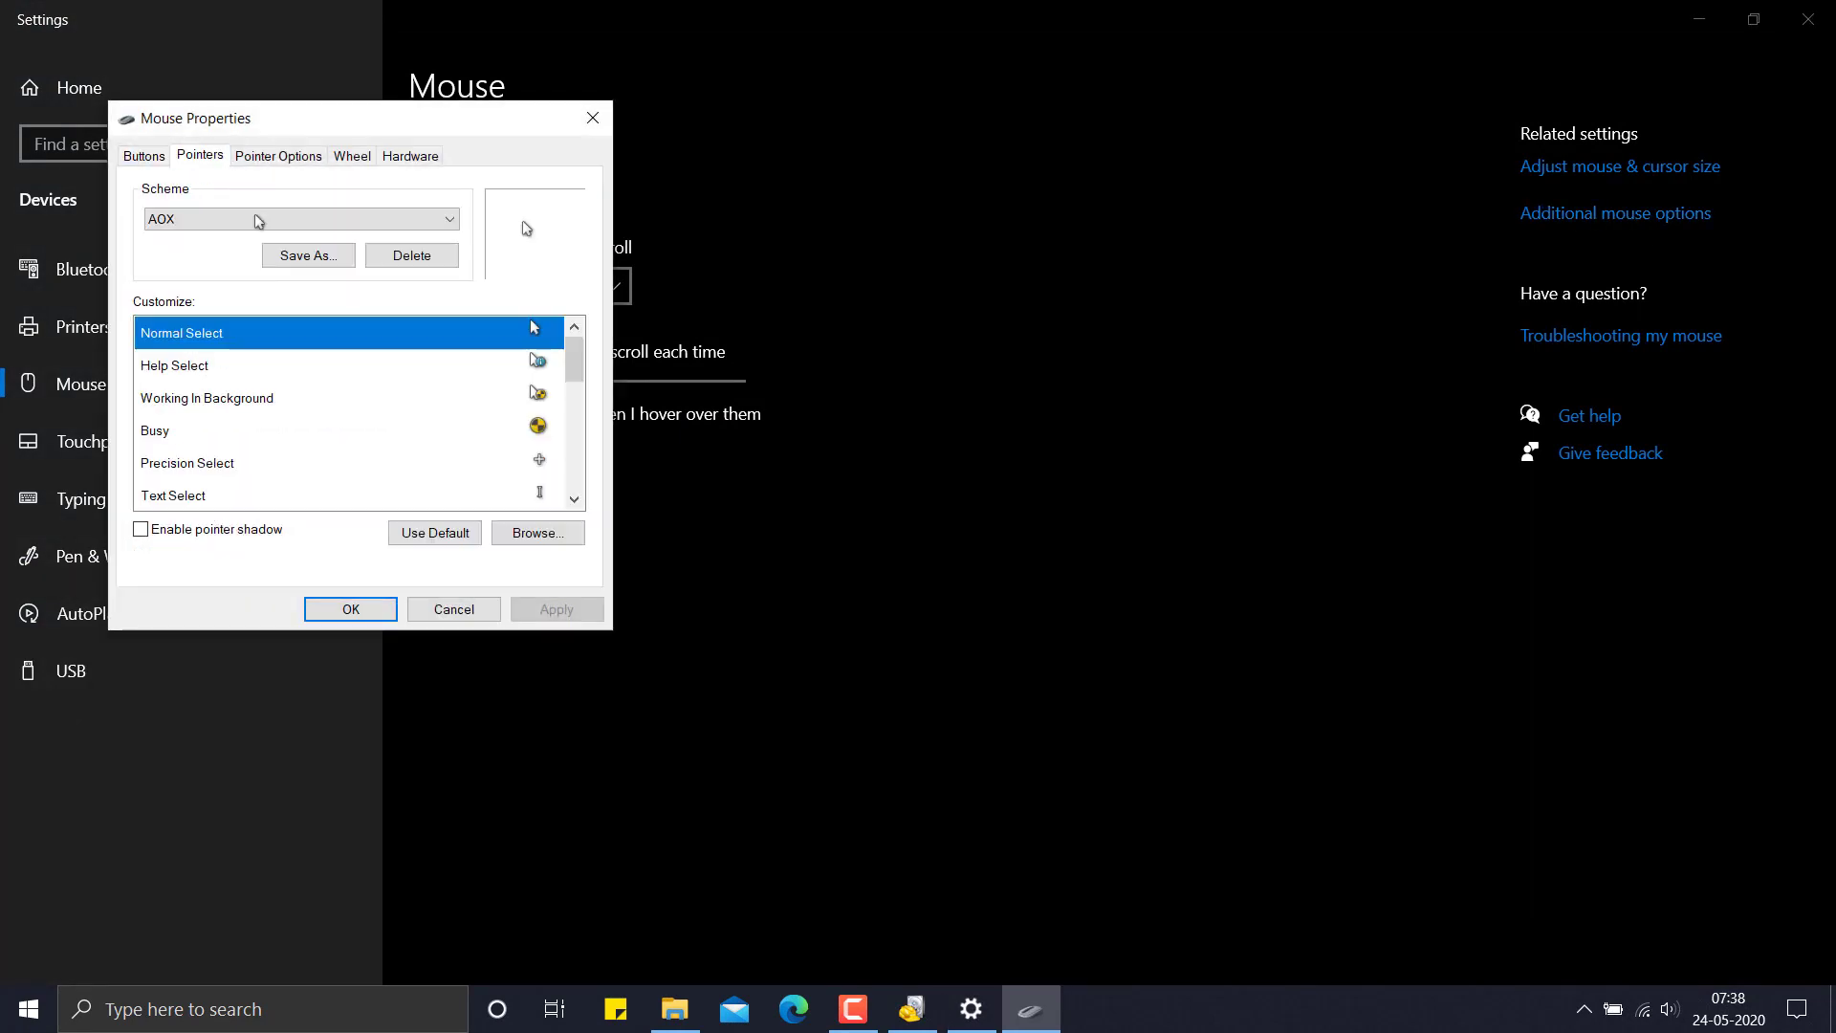
# Assign the recovered pointer cursor from the Material Cursors folder on drive C: to Normal Select.
pyautogui.doubleClick(532, 340)
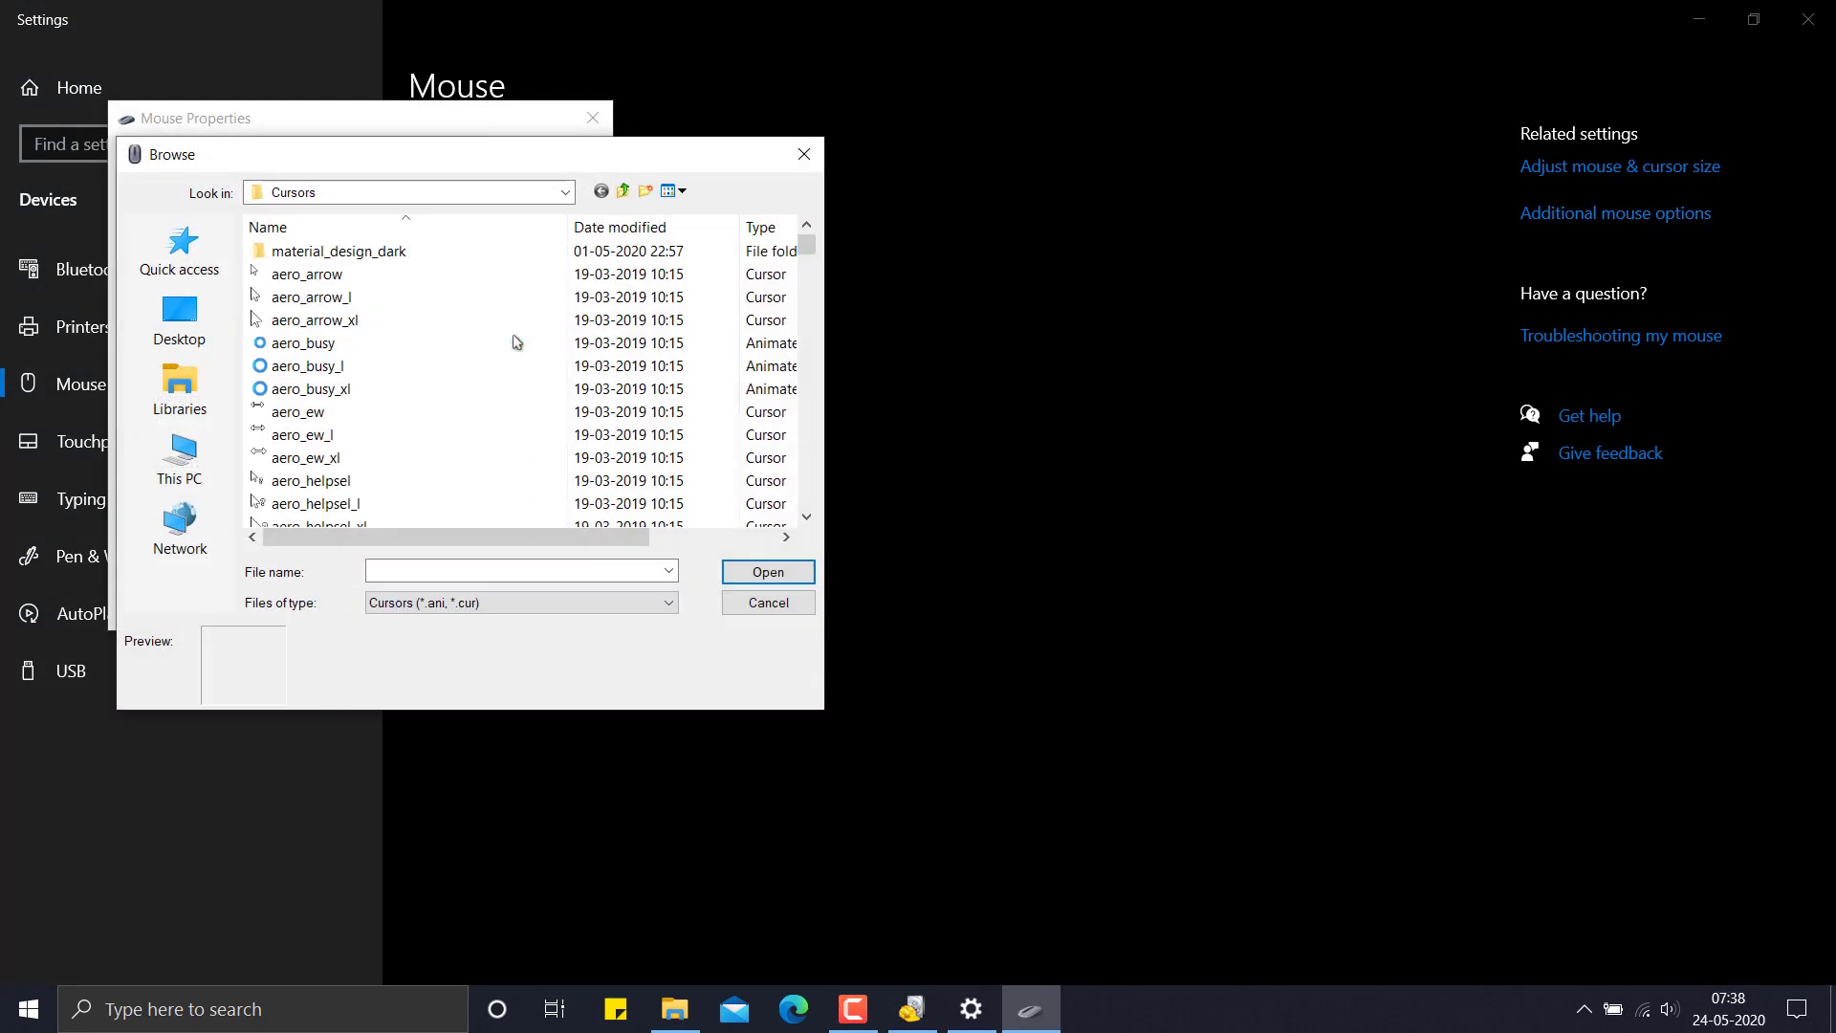
pyautogui.click(204, 463)
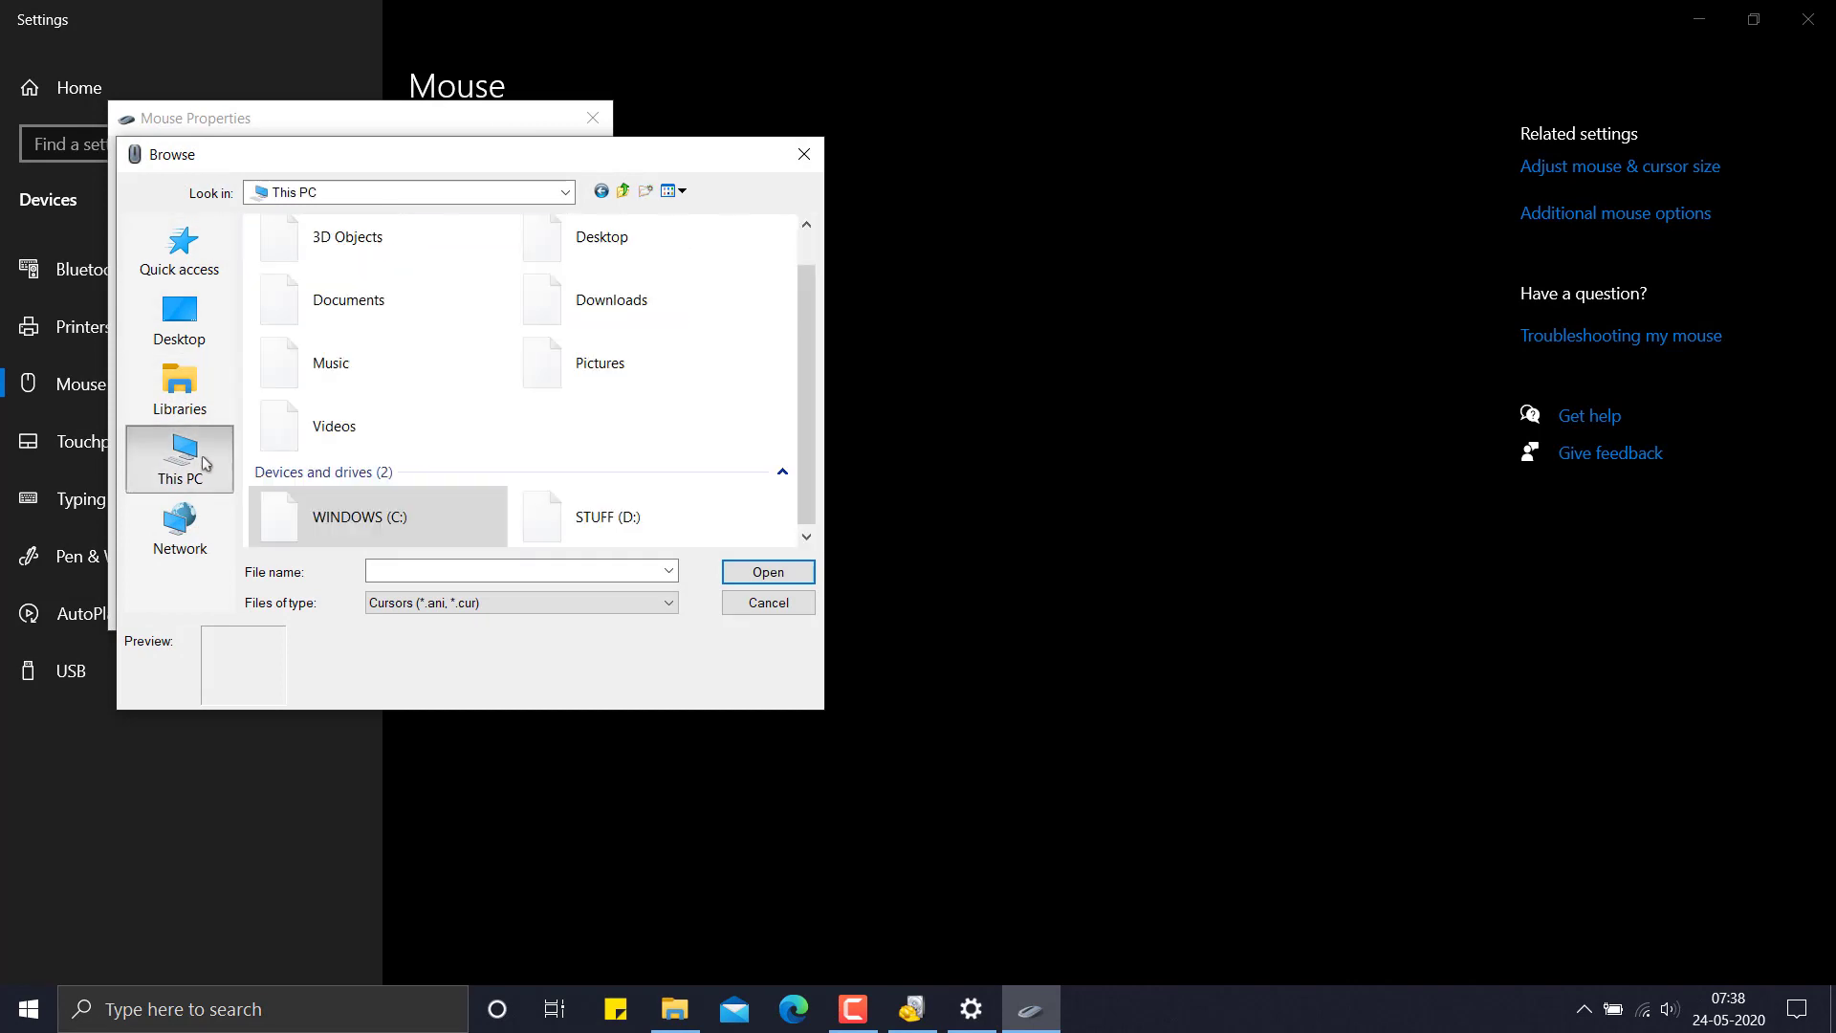
pyautogui.doubleClick(401, 517)
pyautogui.doubleClick(341, 281)
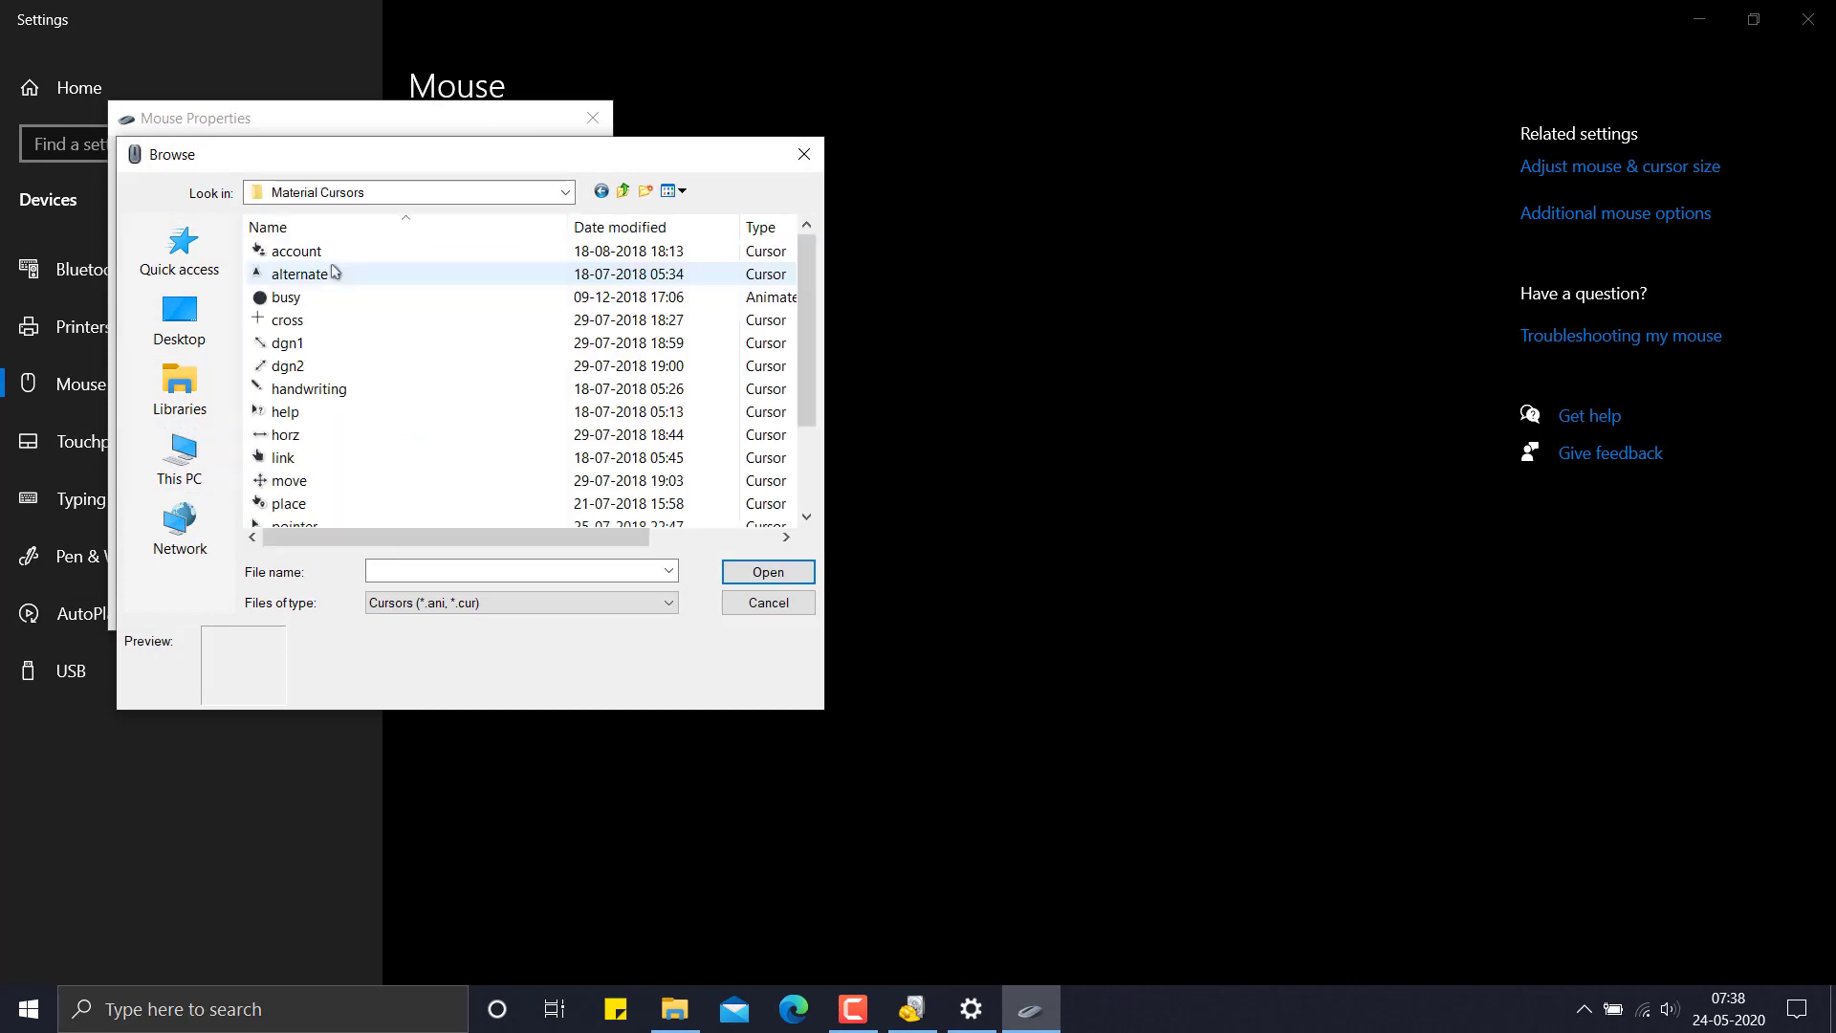
pyautogui.scroll(-2, 278, 407)
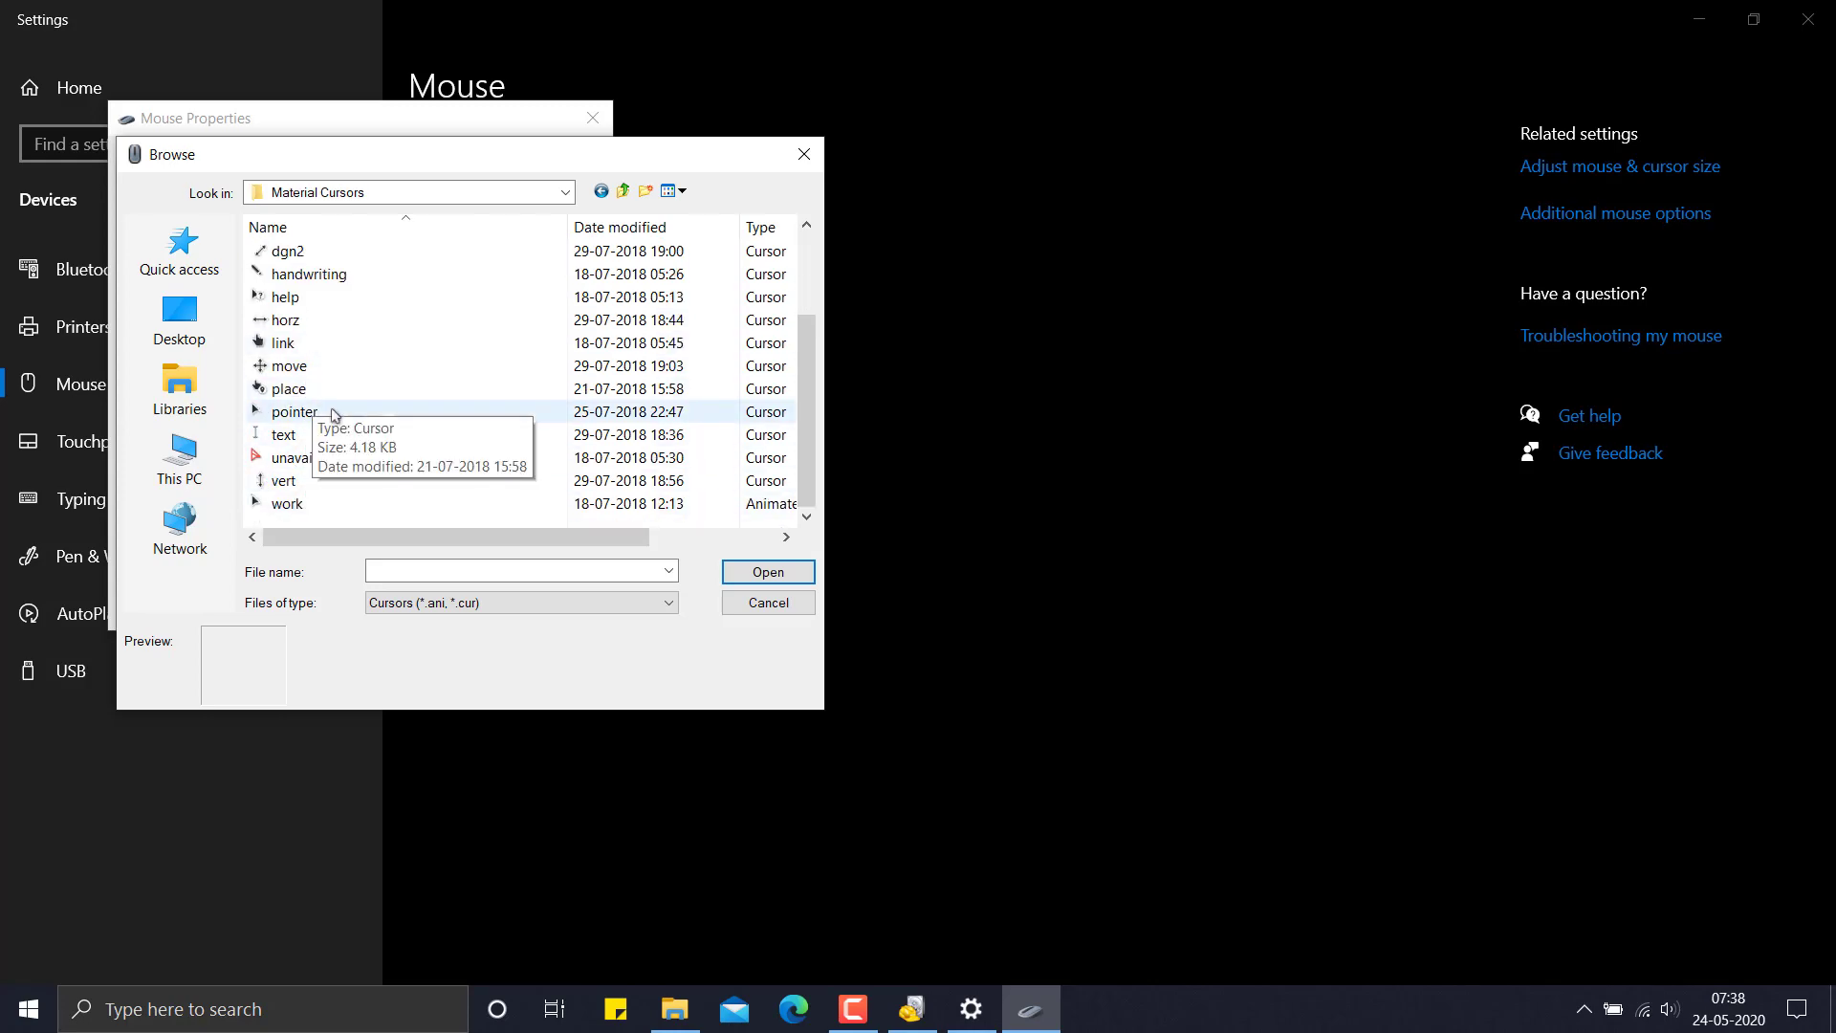
pyautogui.click(294, 411)
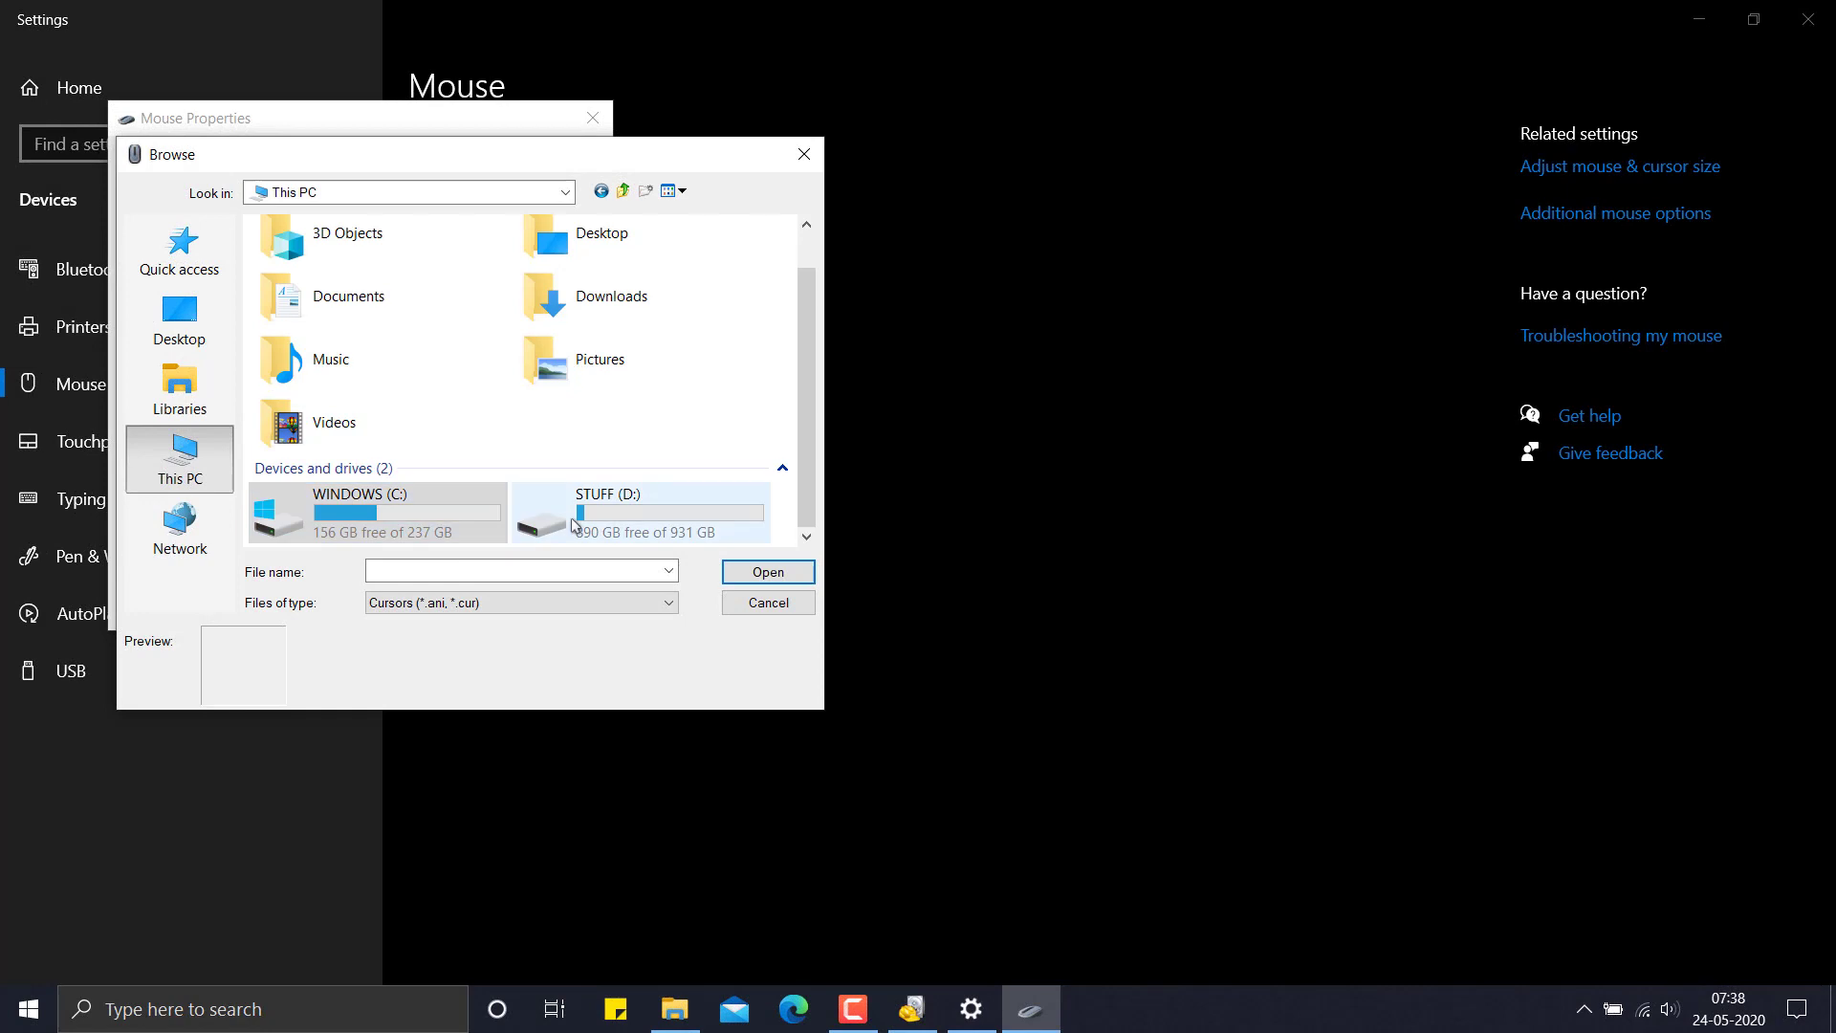
# Assign the Seleccion normal cursor from the Aox Mini set in the Cursors folder on drive D: to Normal Select.
pyautogui.doubleClick(593, 505)
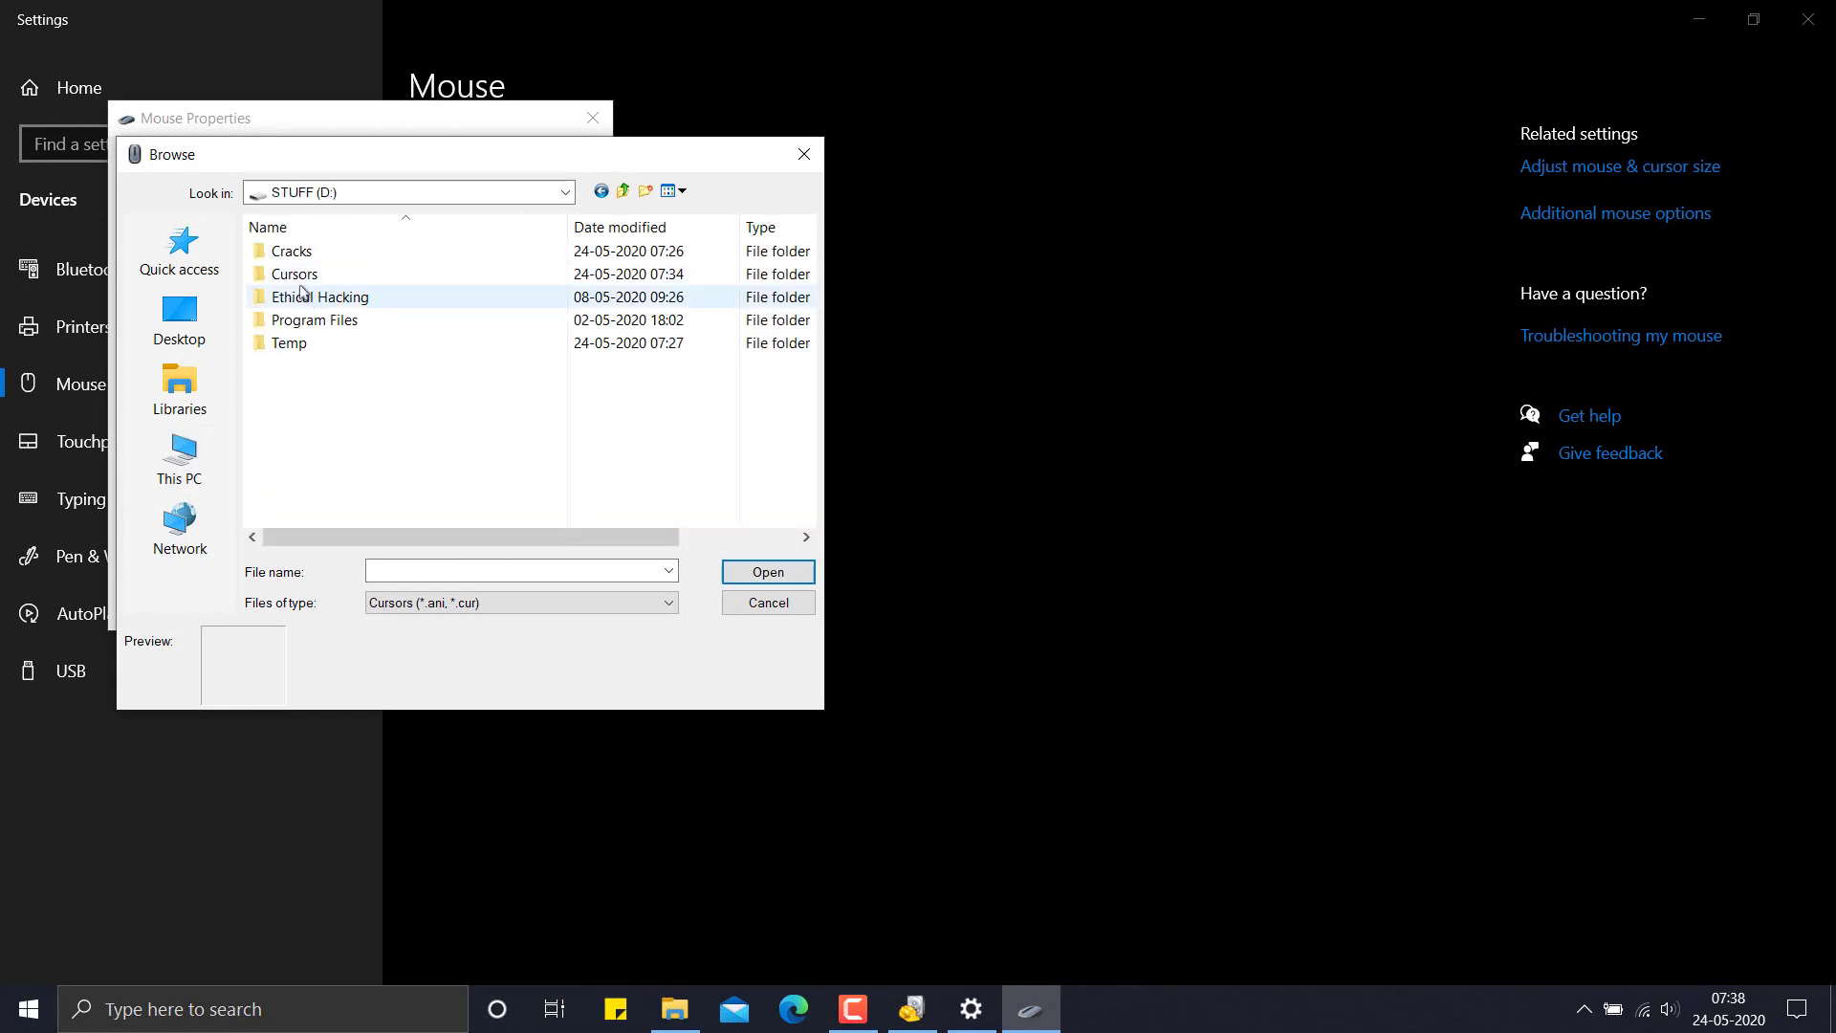
pyautogui.doubleClick(310, 277)
pyautogui.doubleClick(310, 277)
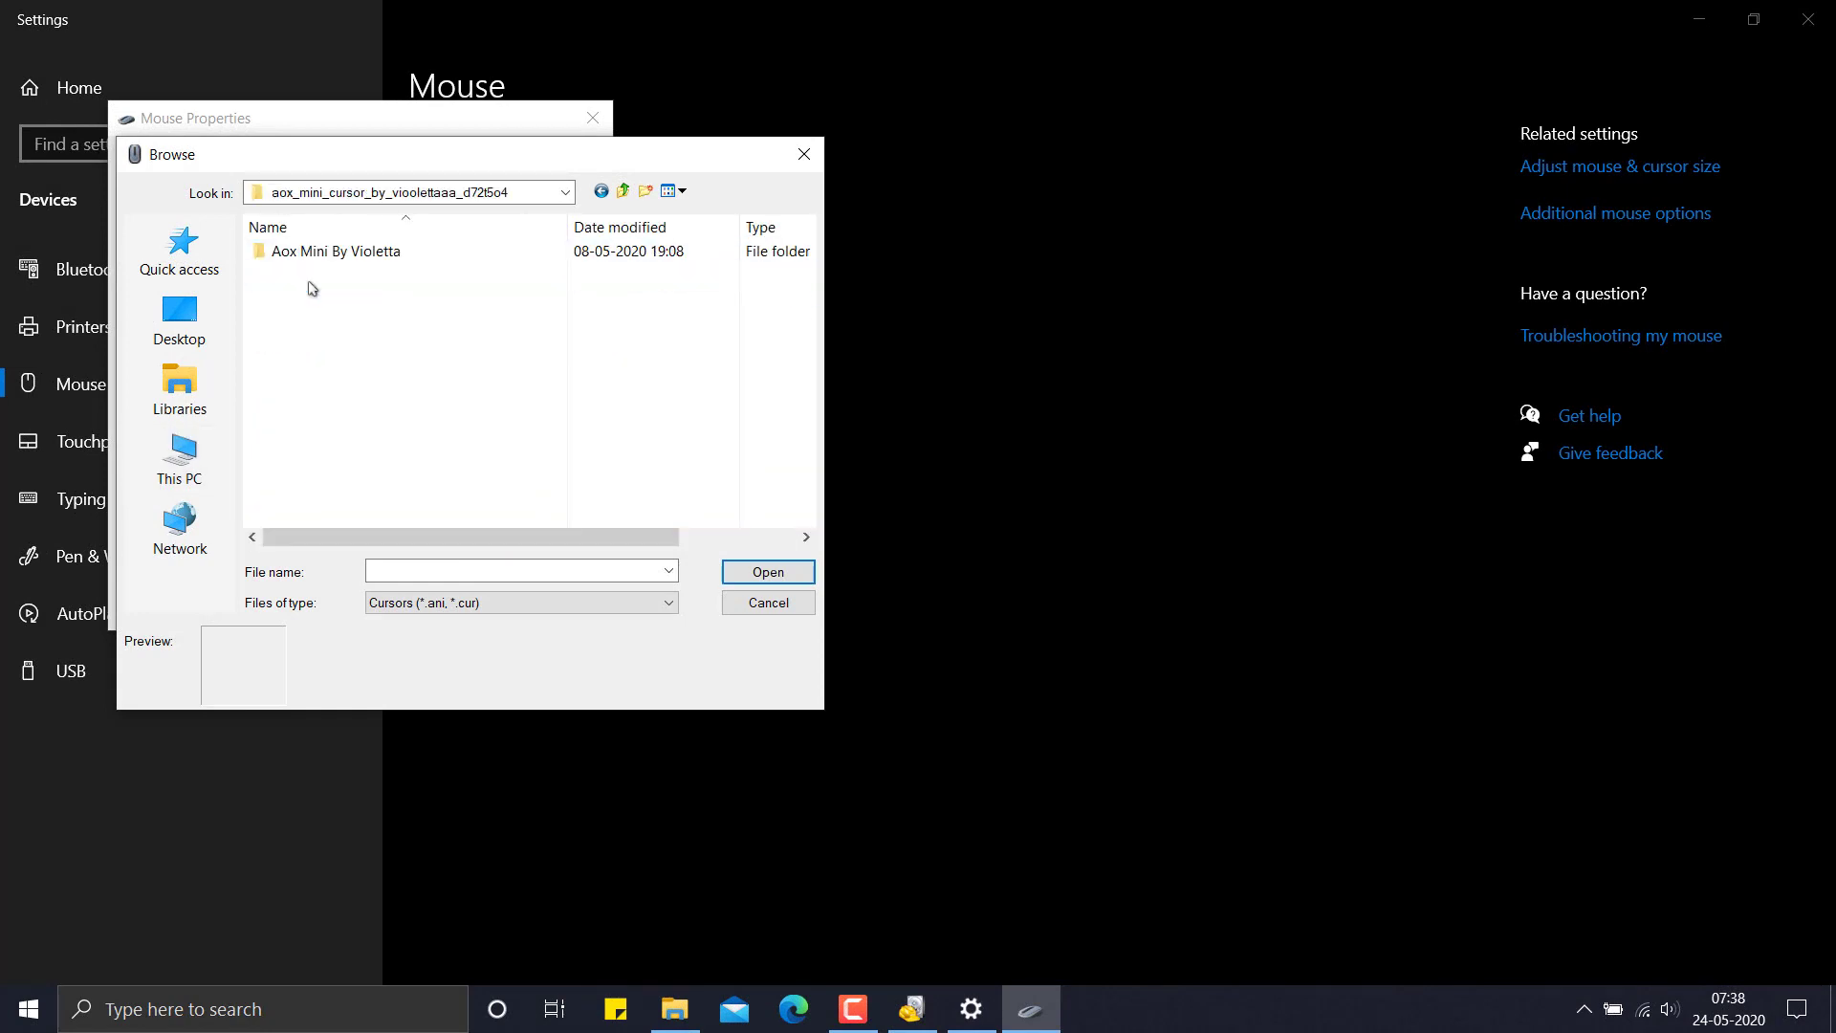
pyautogui.doubleClick(316, 253)
pyautogui.scroll(-1, 335, 378)
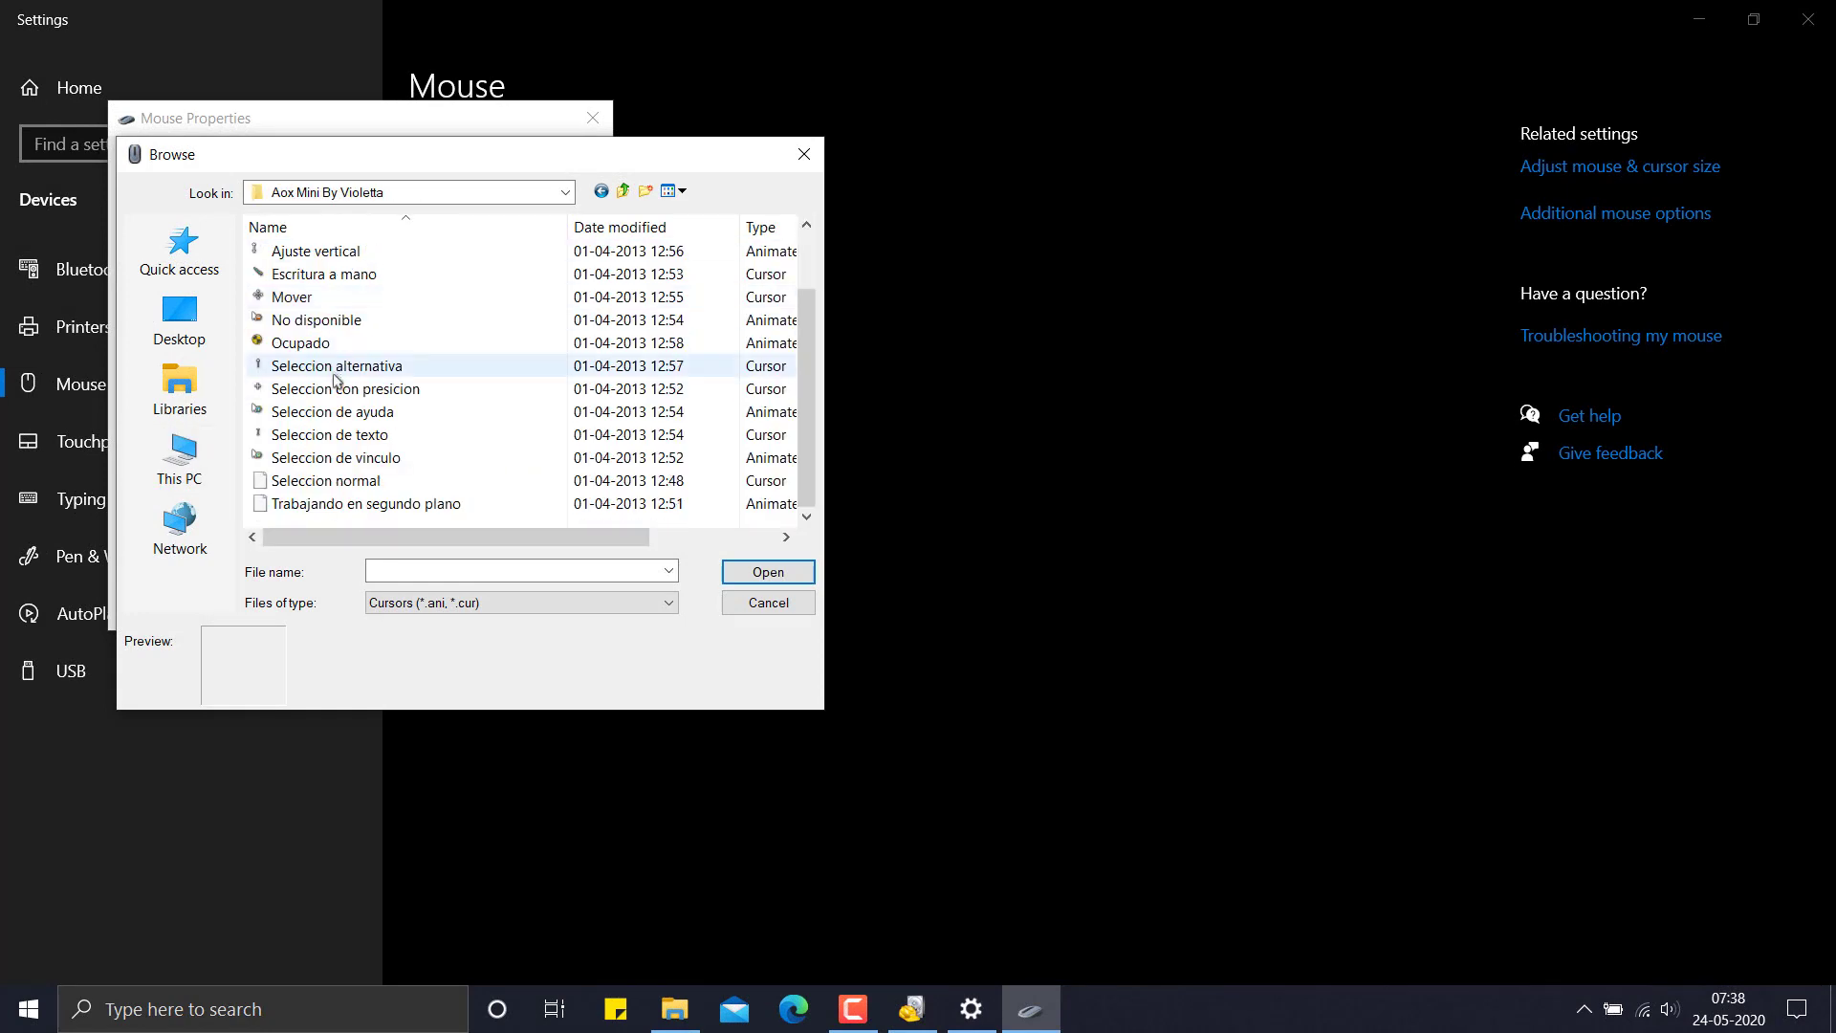
pyautogui.click(321, 480)
pyautogui.click(770, 574)
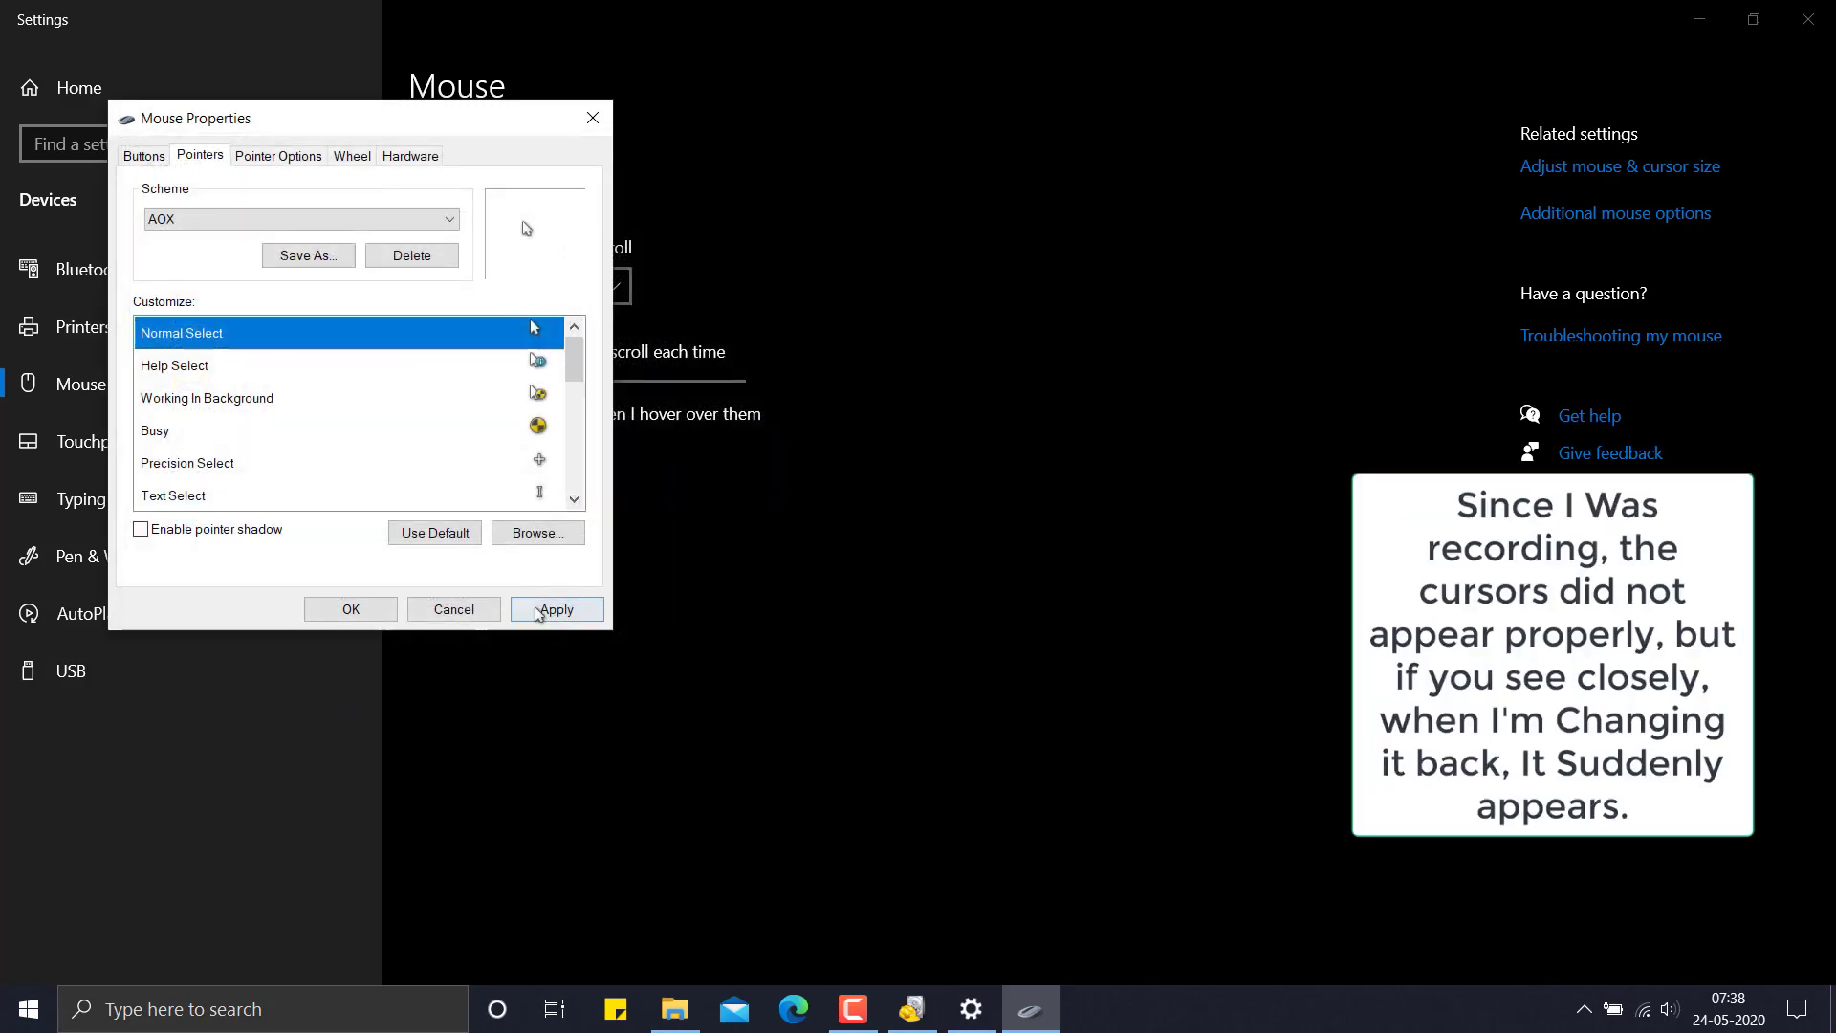
# Apply the pointer choice and close Mouse Properties, Settings and the File Explorer window to return to Recuva.
pyautogui.click(557, 609)
pyautogui.click(1004, 590)
pyautogui.click(350, 617)
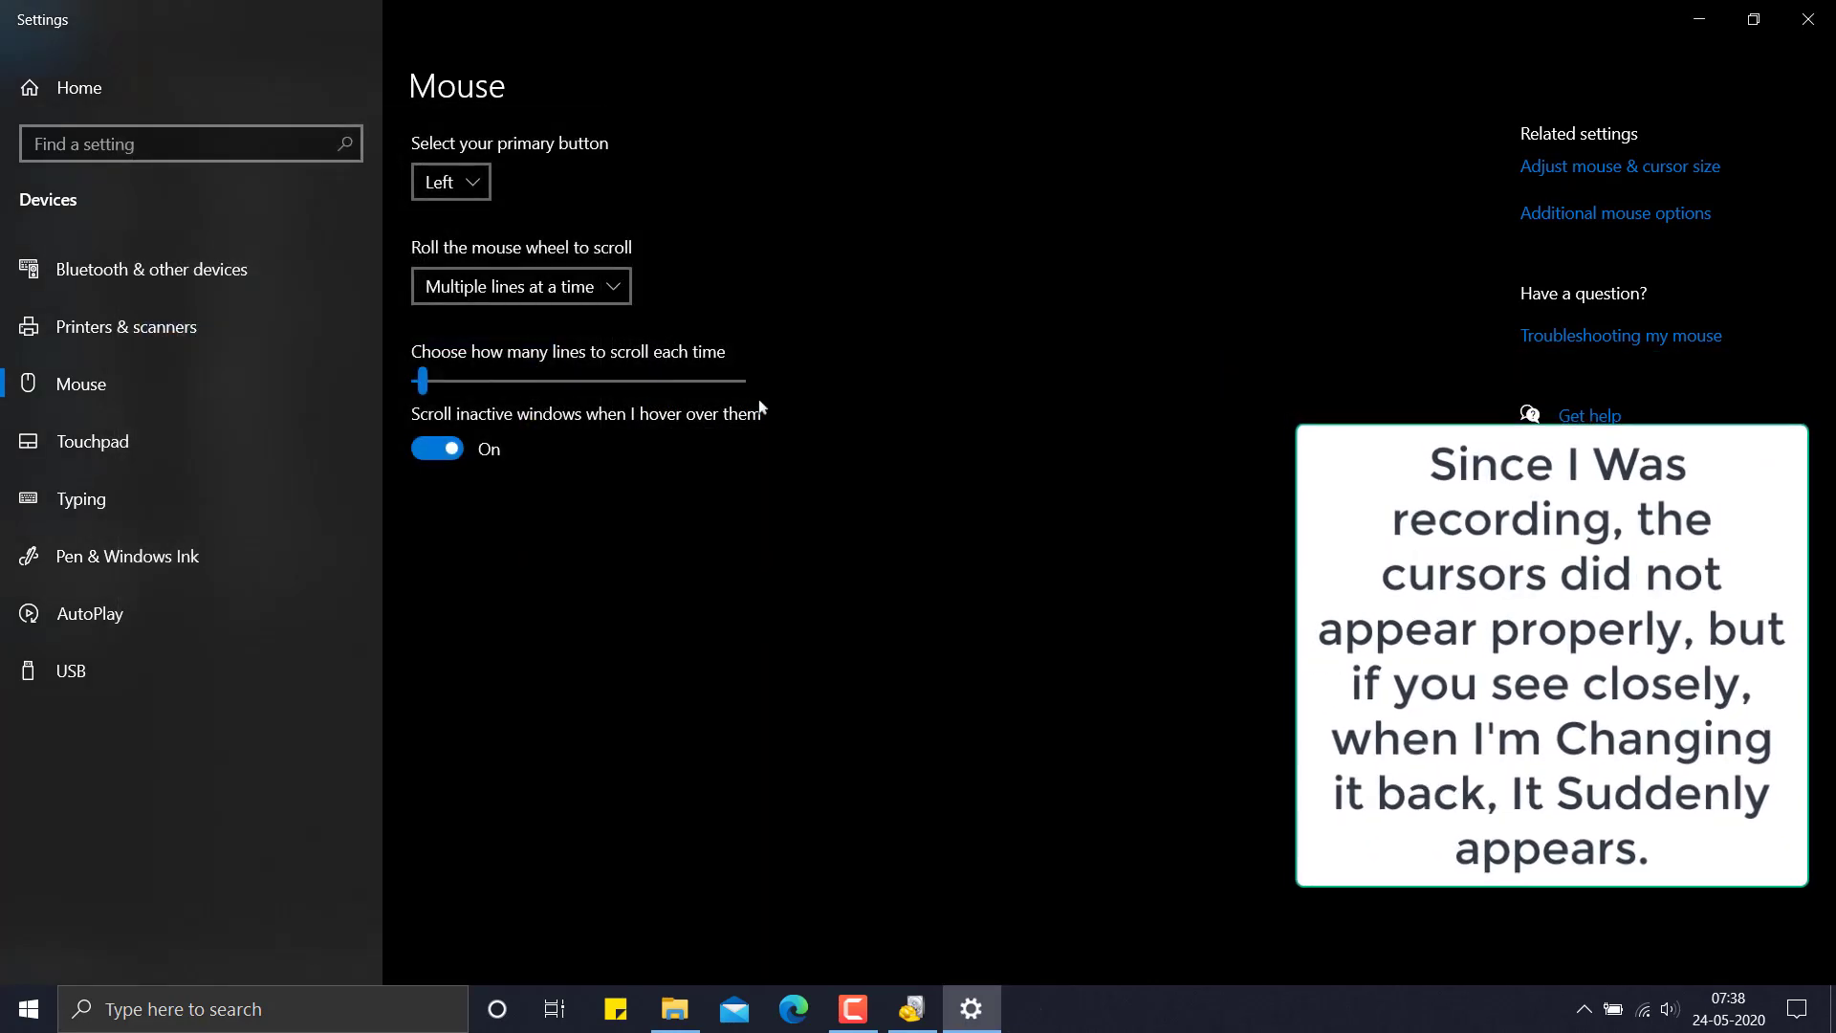
pyautogui.click(1807, 19)
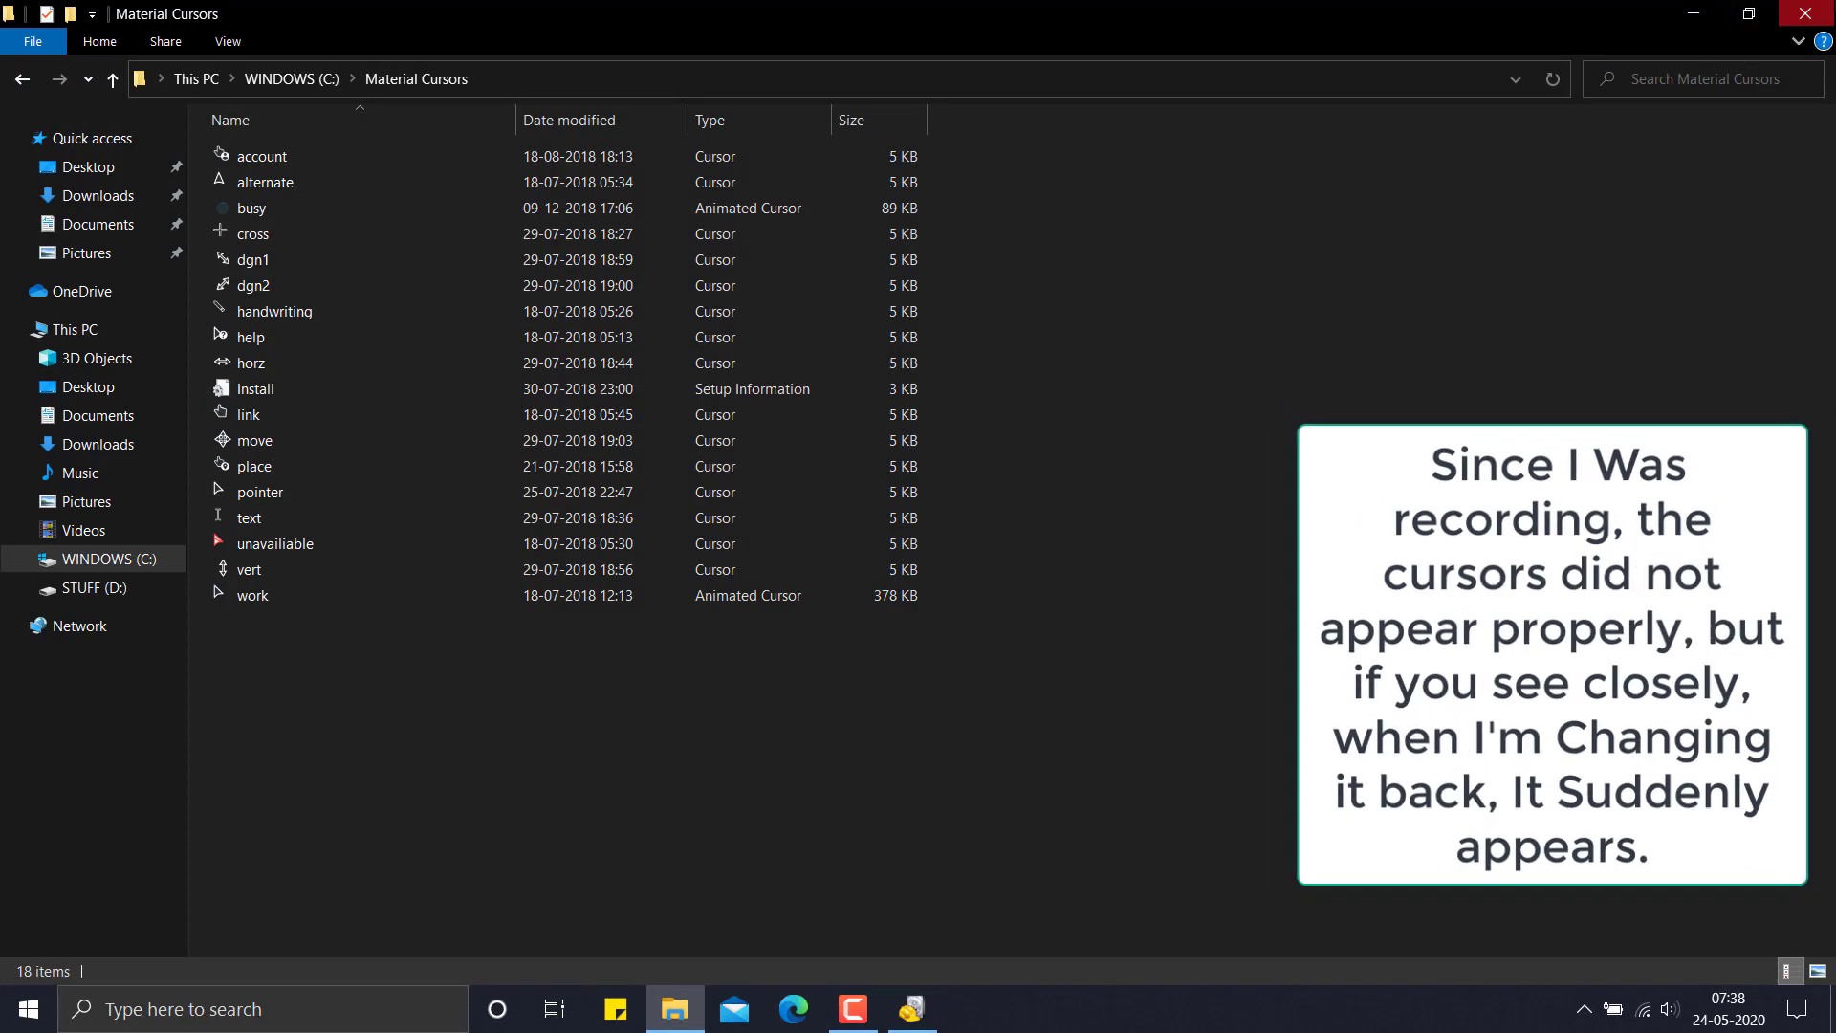
pyautogui.click(1807, 13)
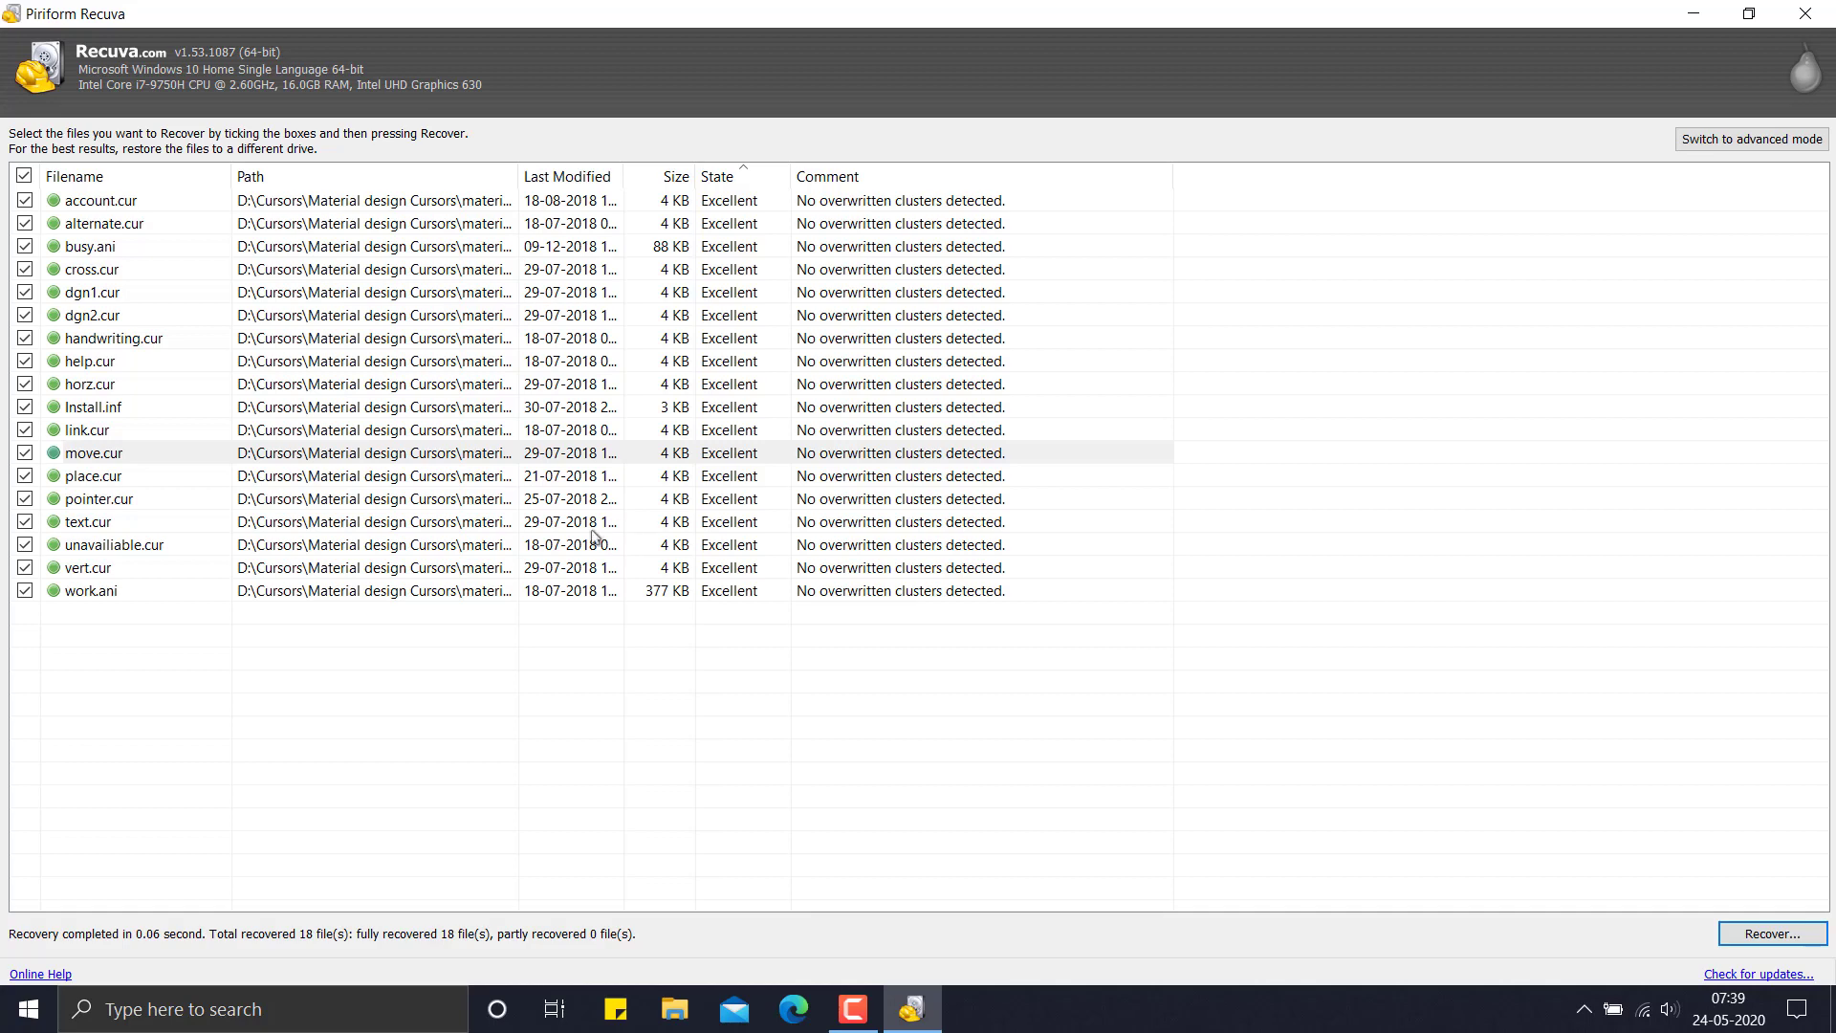
pyautogui.moveTo(93, 656); pyautogui.dragTo(382, 660)
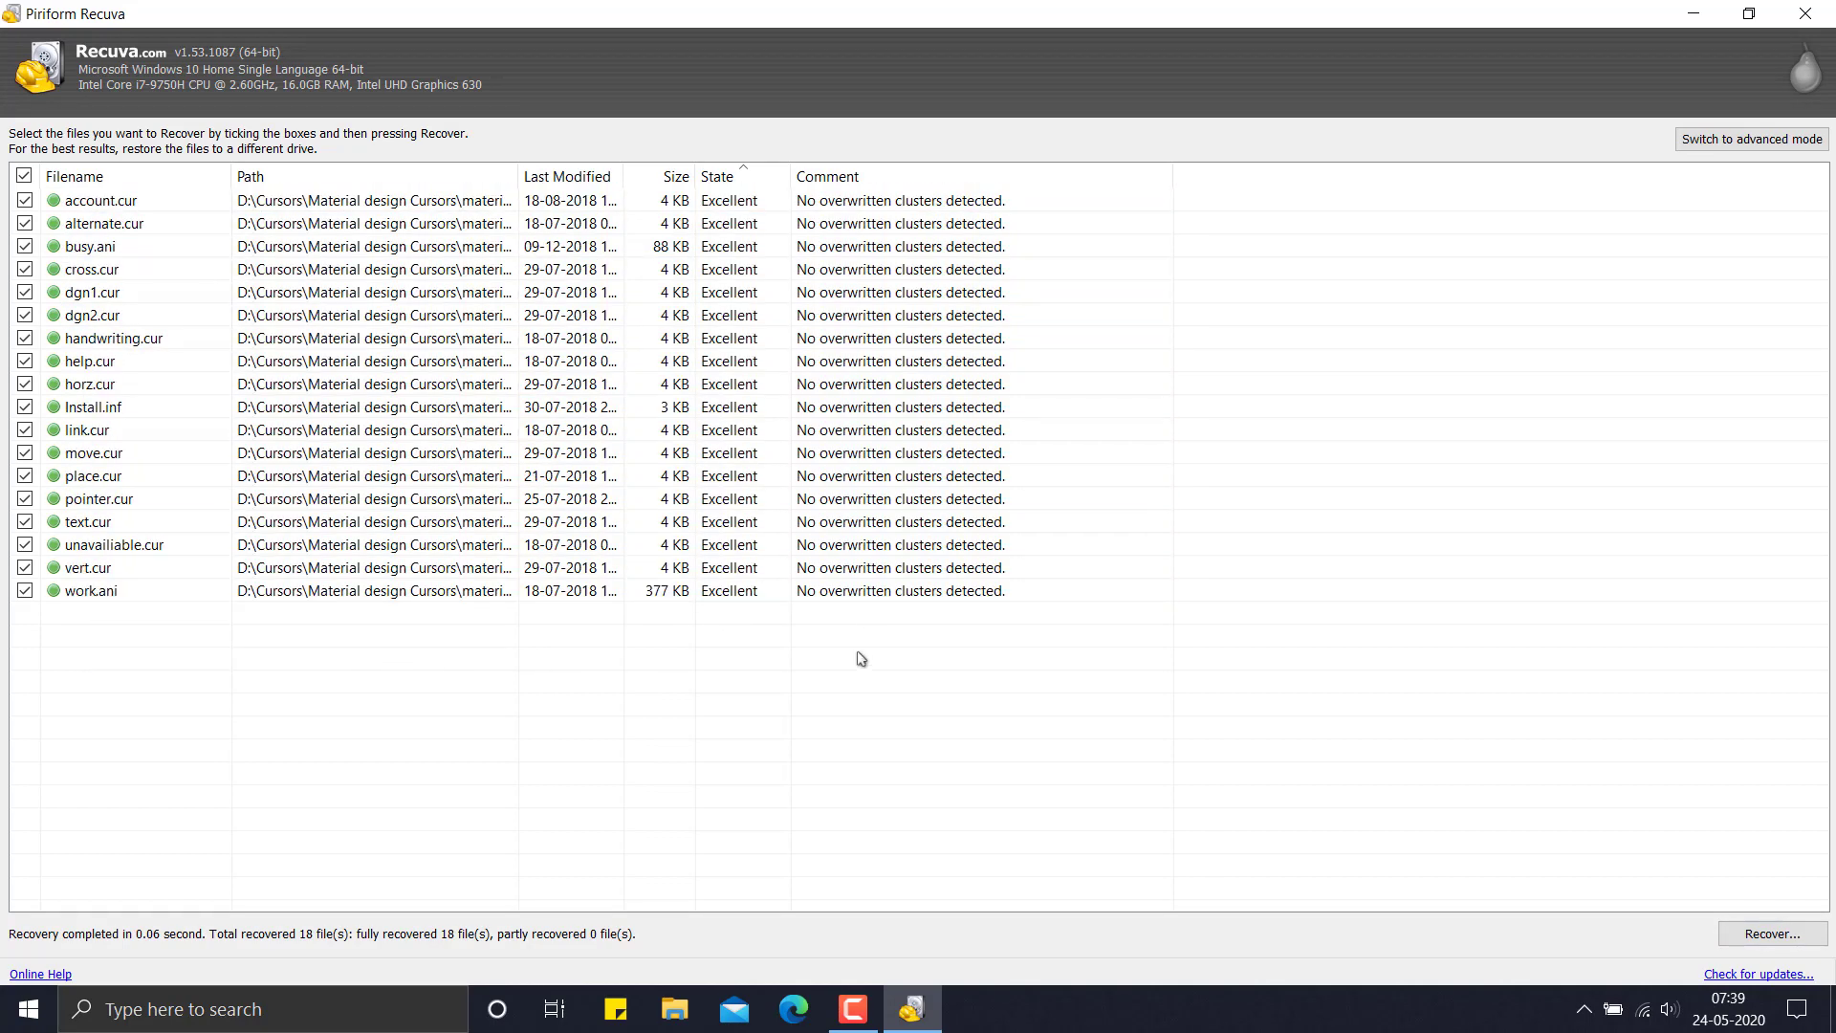
pyautogui.moveTo(859, 684); pyautogui.dragTo(1081, 205)
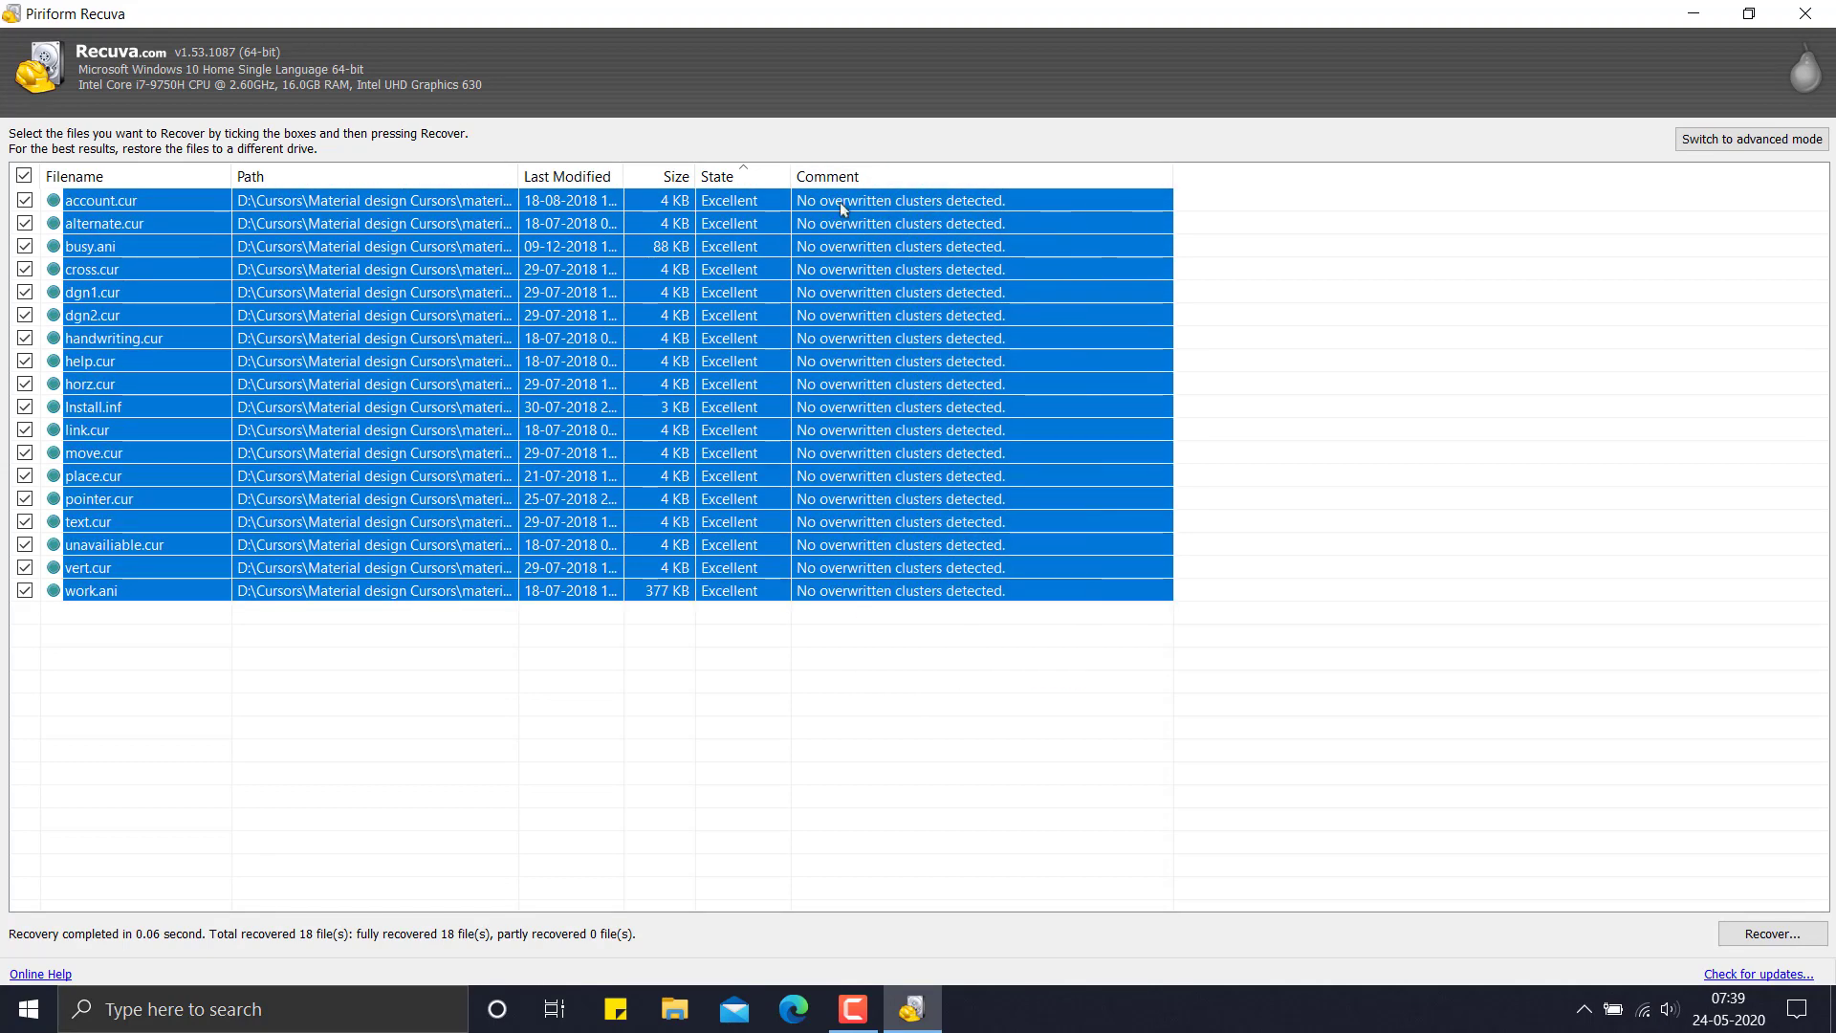
pyautogui.click(880, 680)
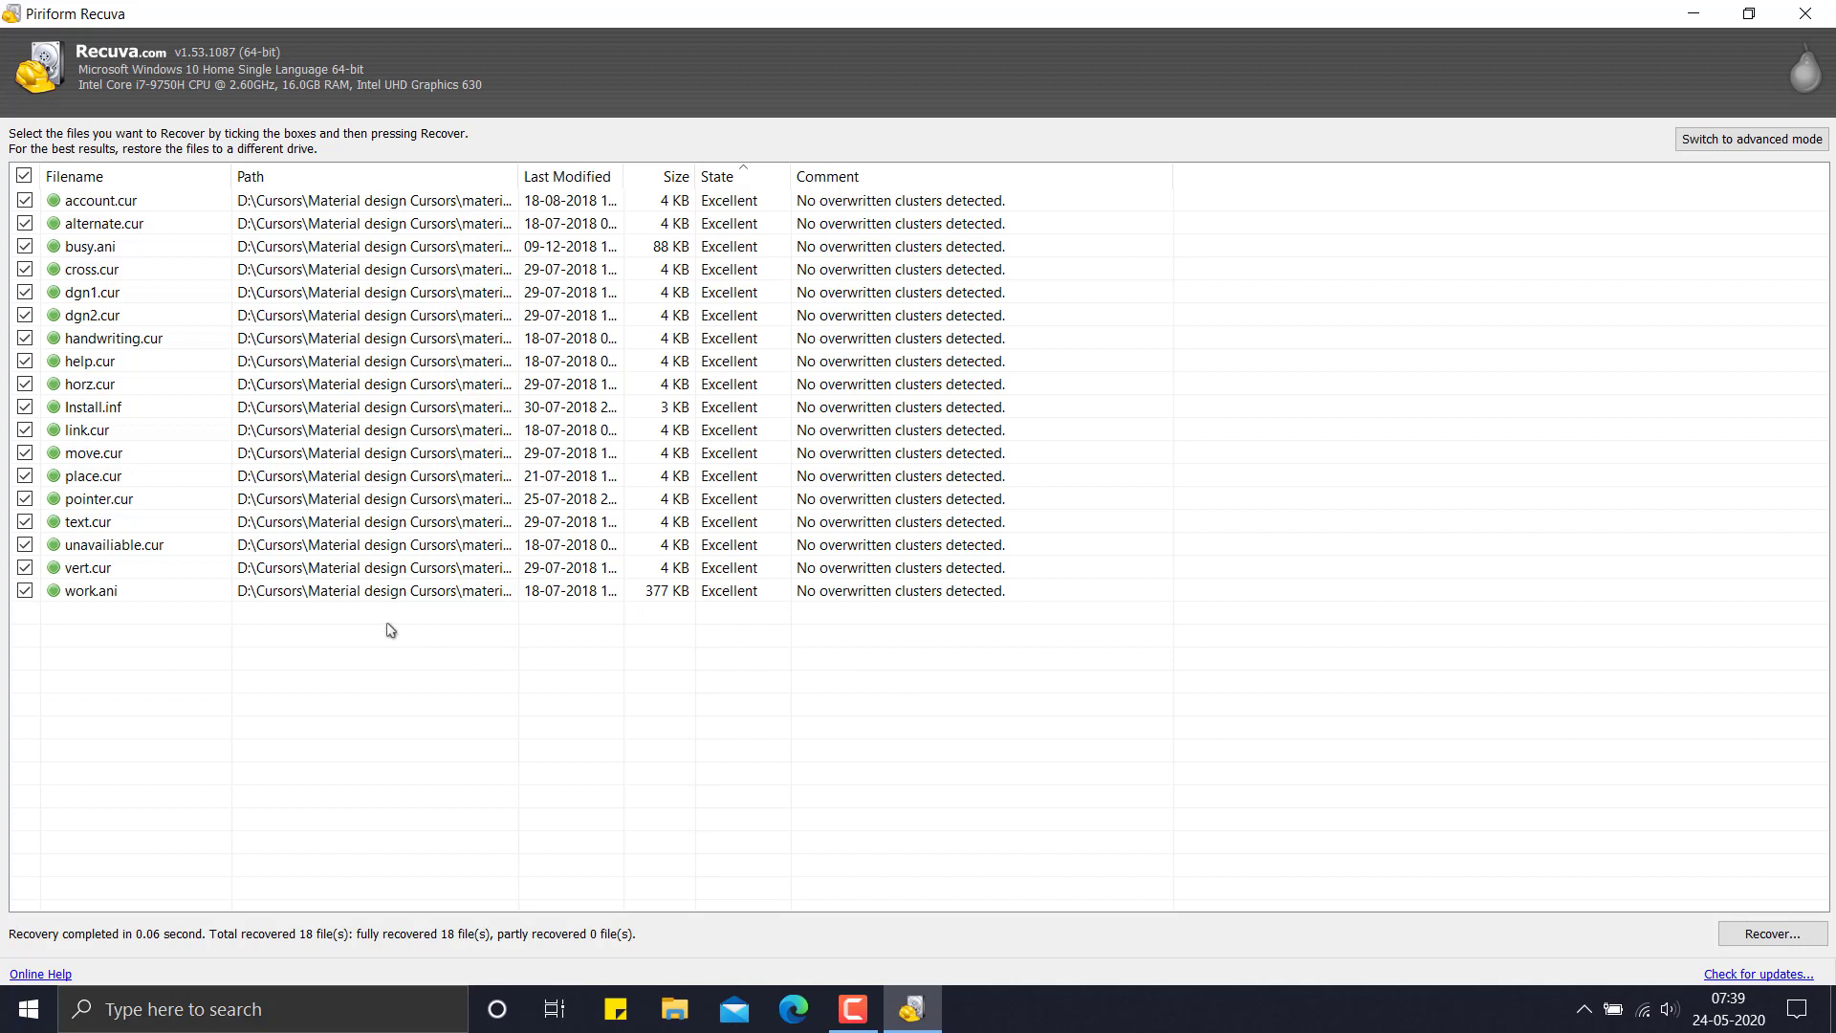
pyautogui.moveTo(101, 683); pyautogui.dragTo(350, 747)
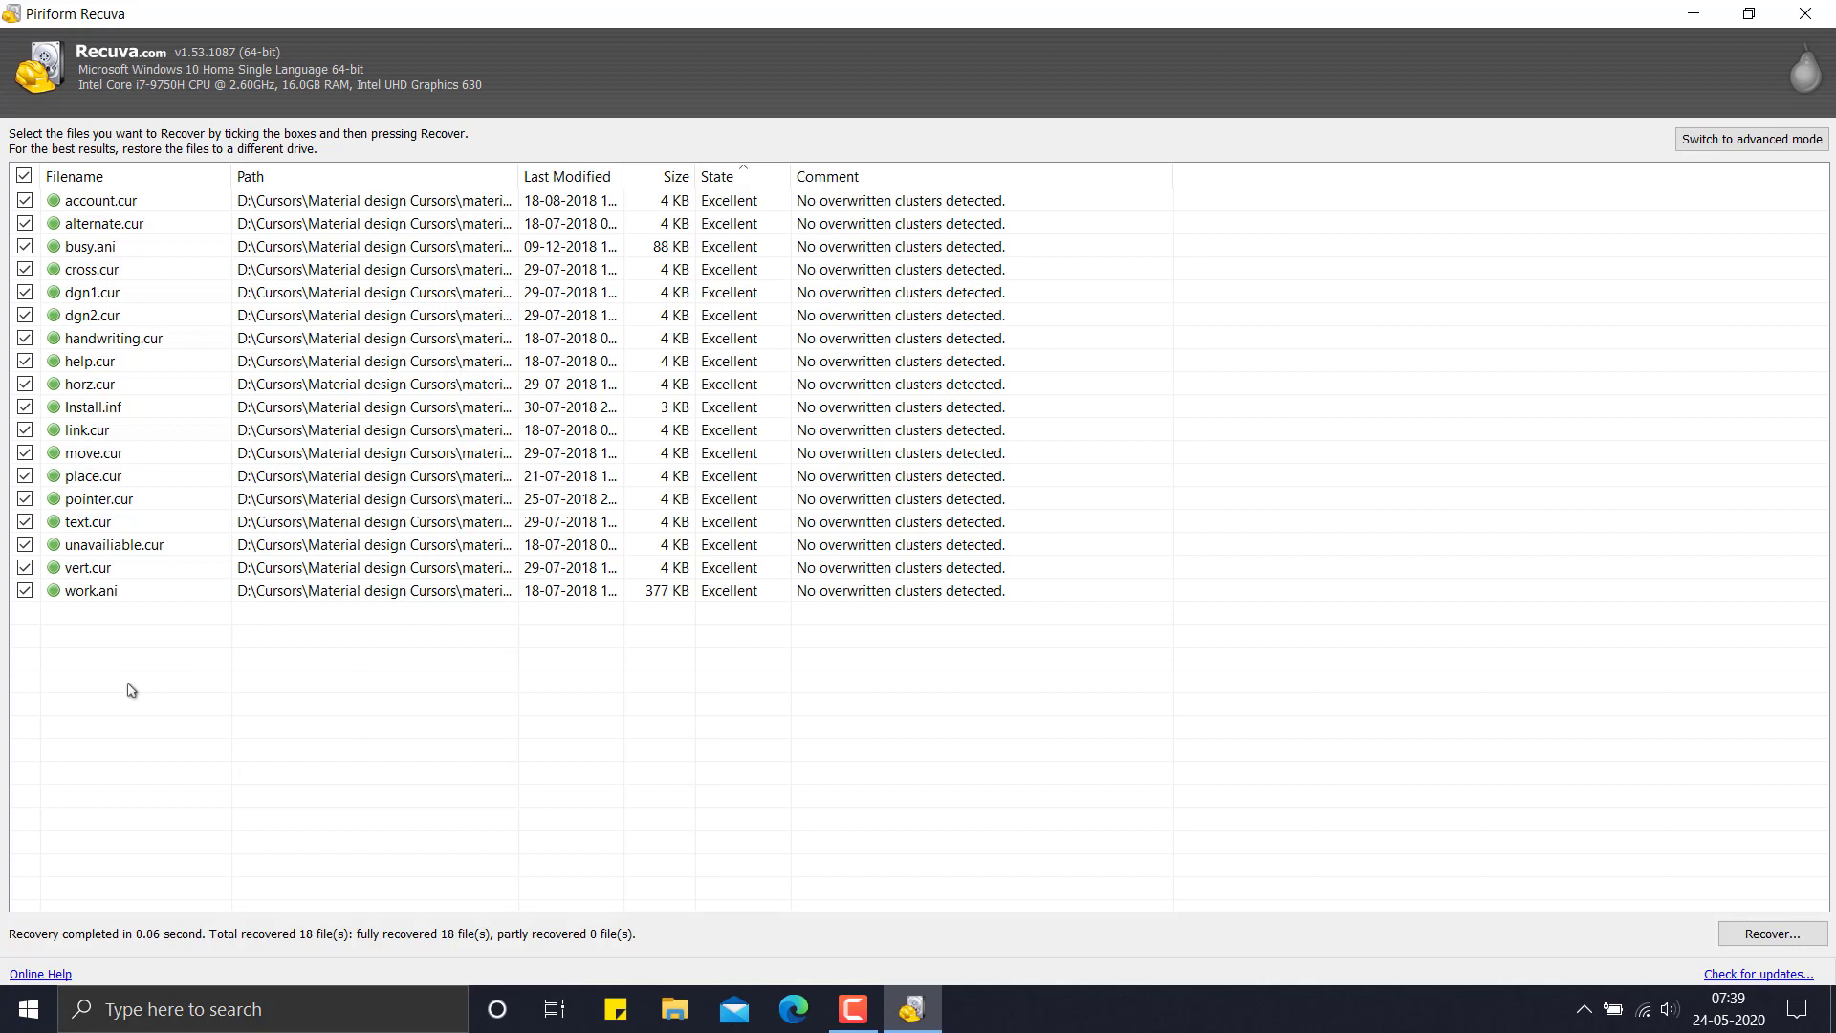